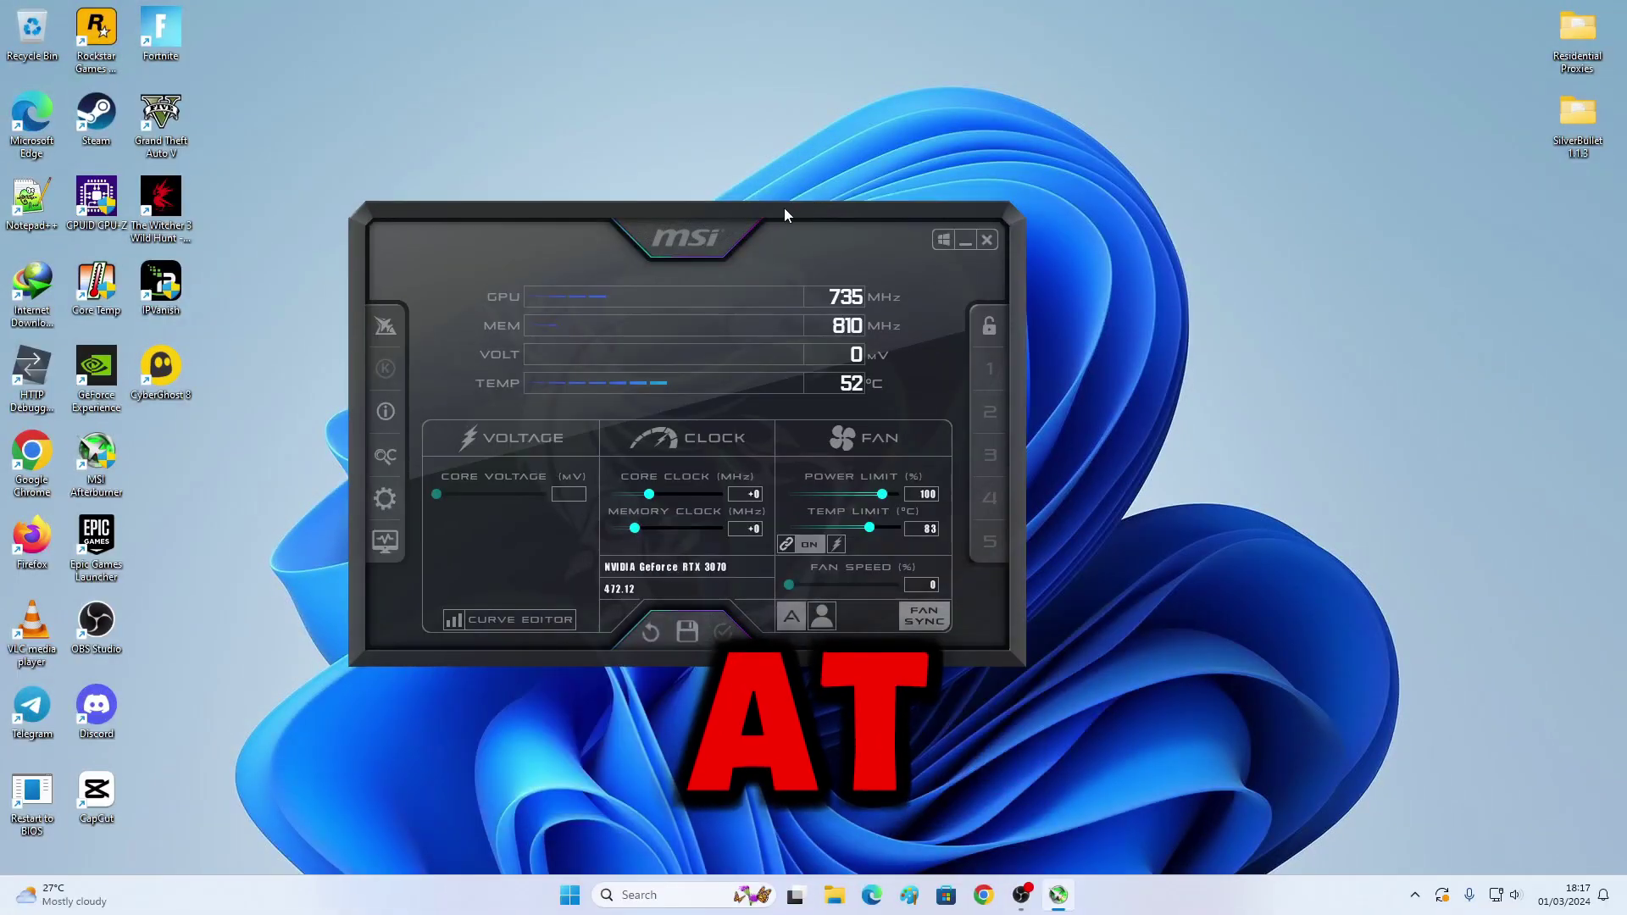
Step: Shift the newly launched MSI Afterburner window slightly to the right on the desktop
drag(785, 206, 890, 198)
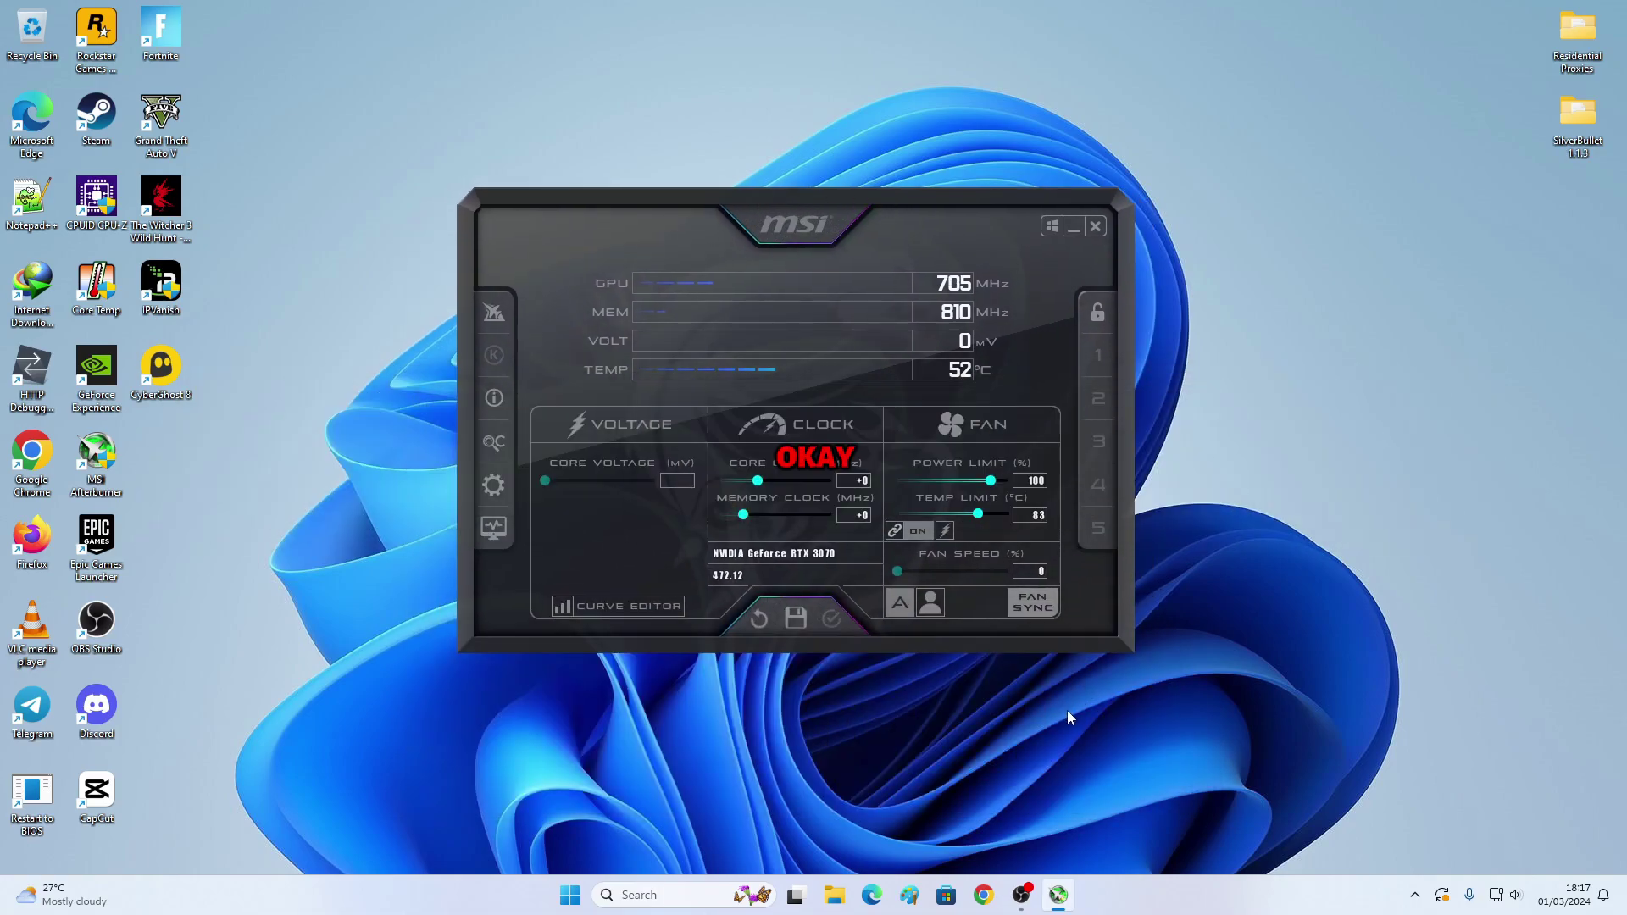
Step: Open Afterburner's properties dialog and settle it in the centre of the screen
click(495, 489)
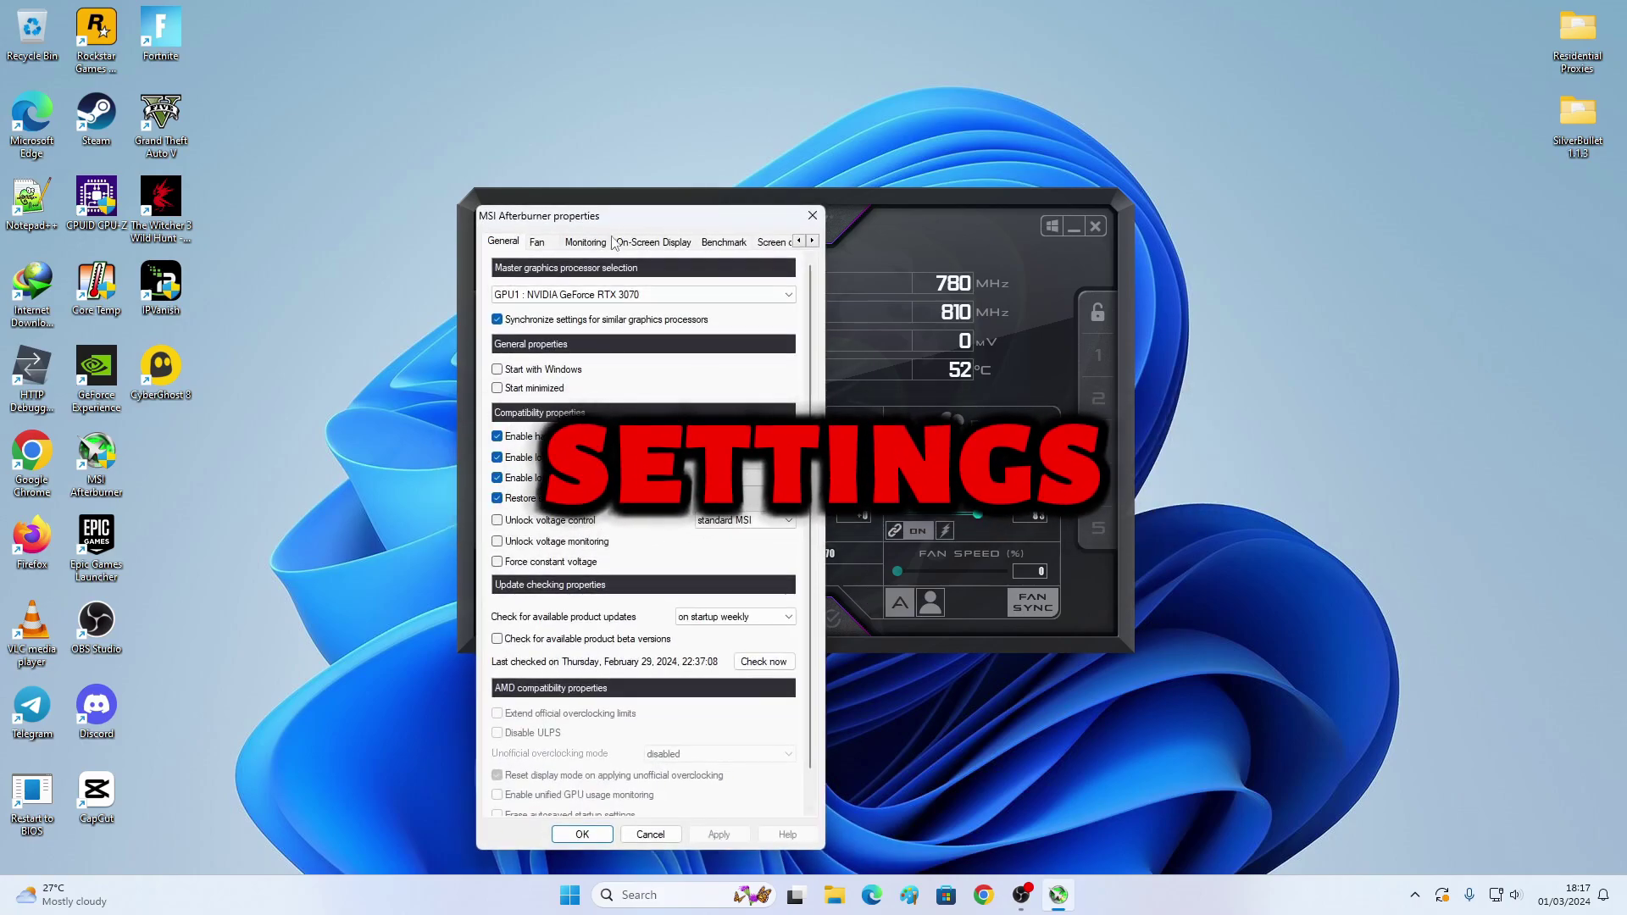
drag(615, 217, 1098, 204)
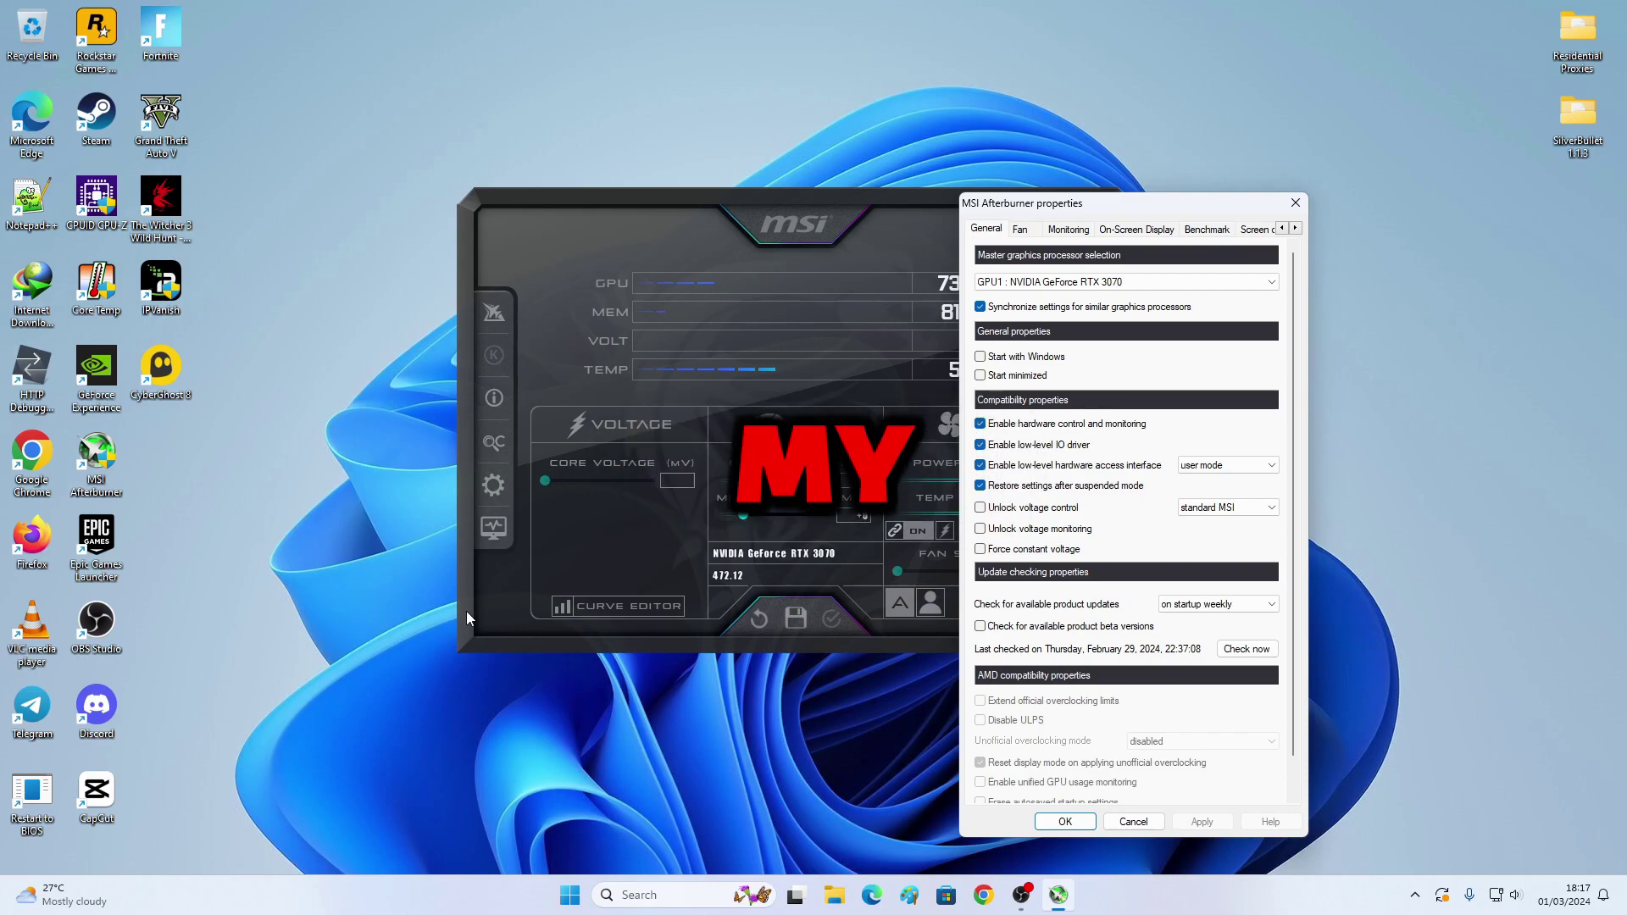
drag(1153, 206, 848, 121)
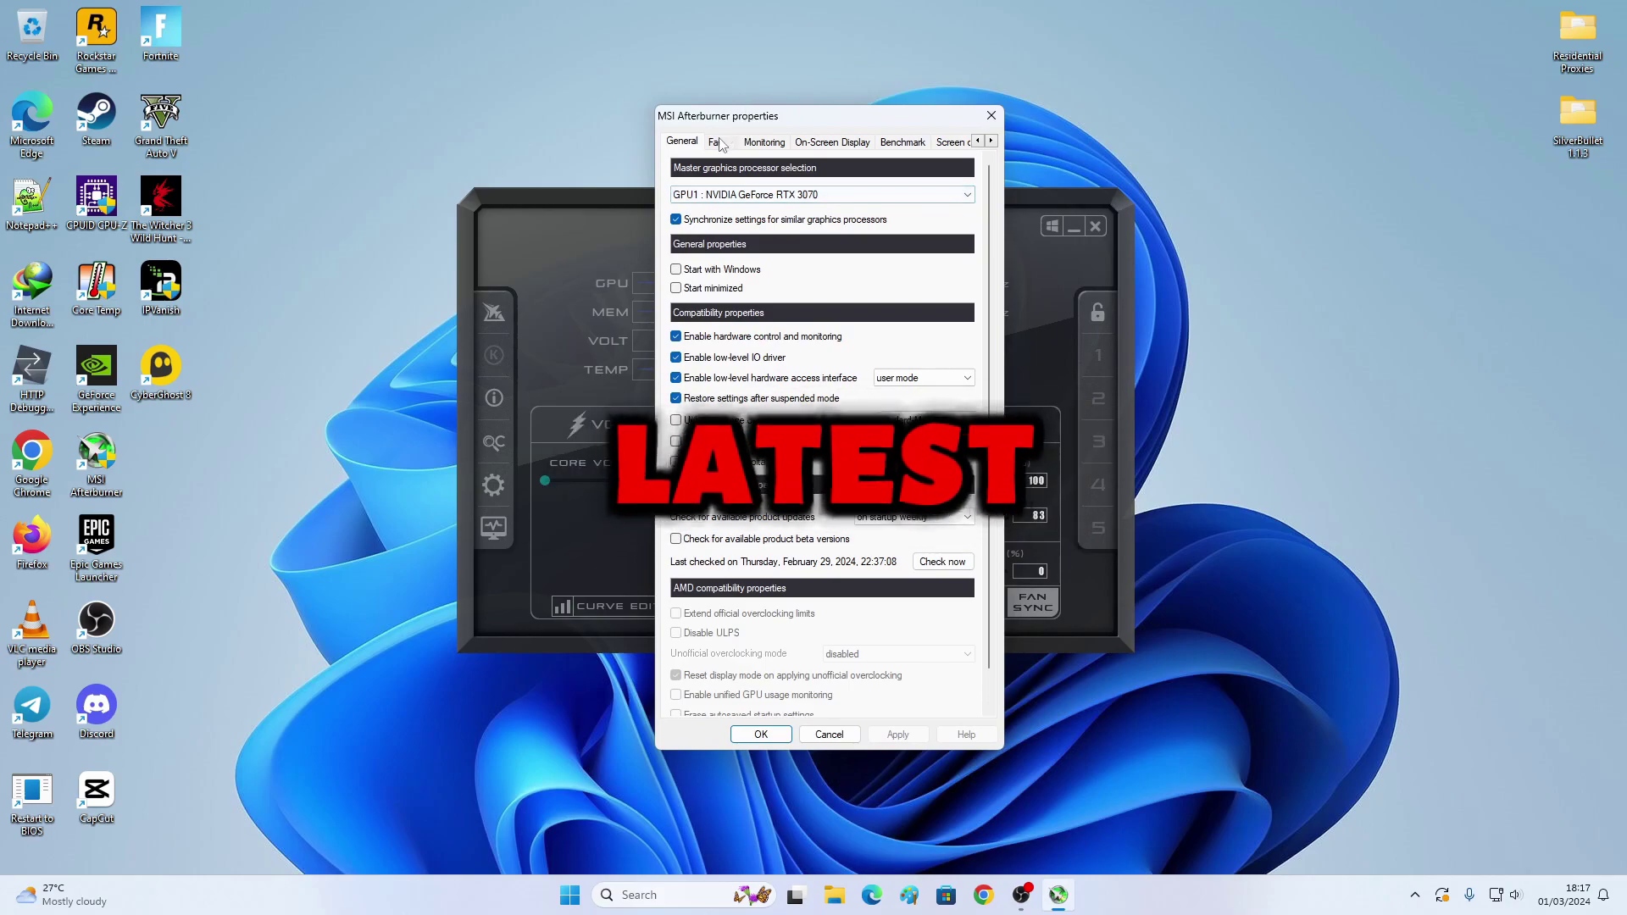
scroll(997, 480, down, 1)
scroll(999, 387, up, 1)
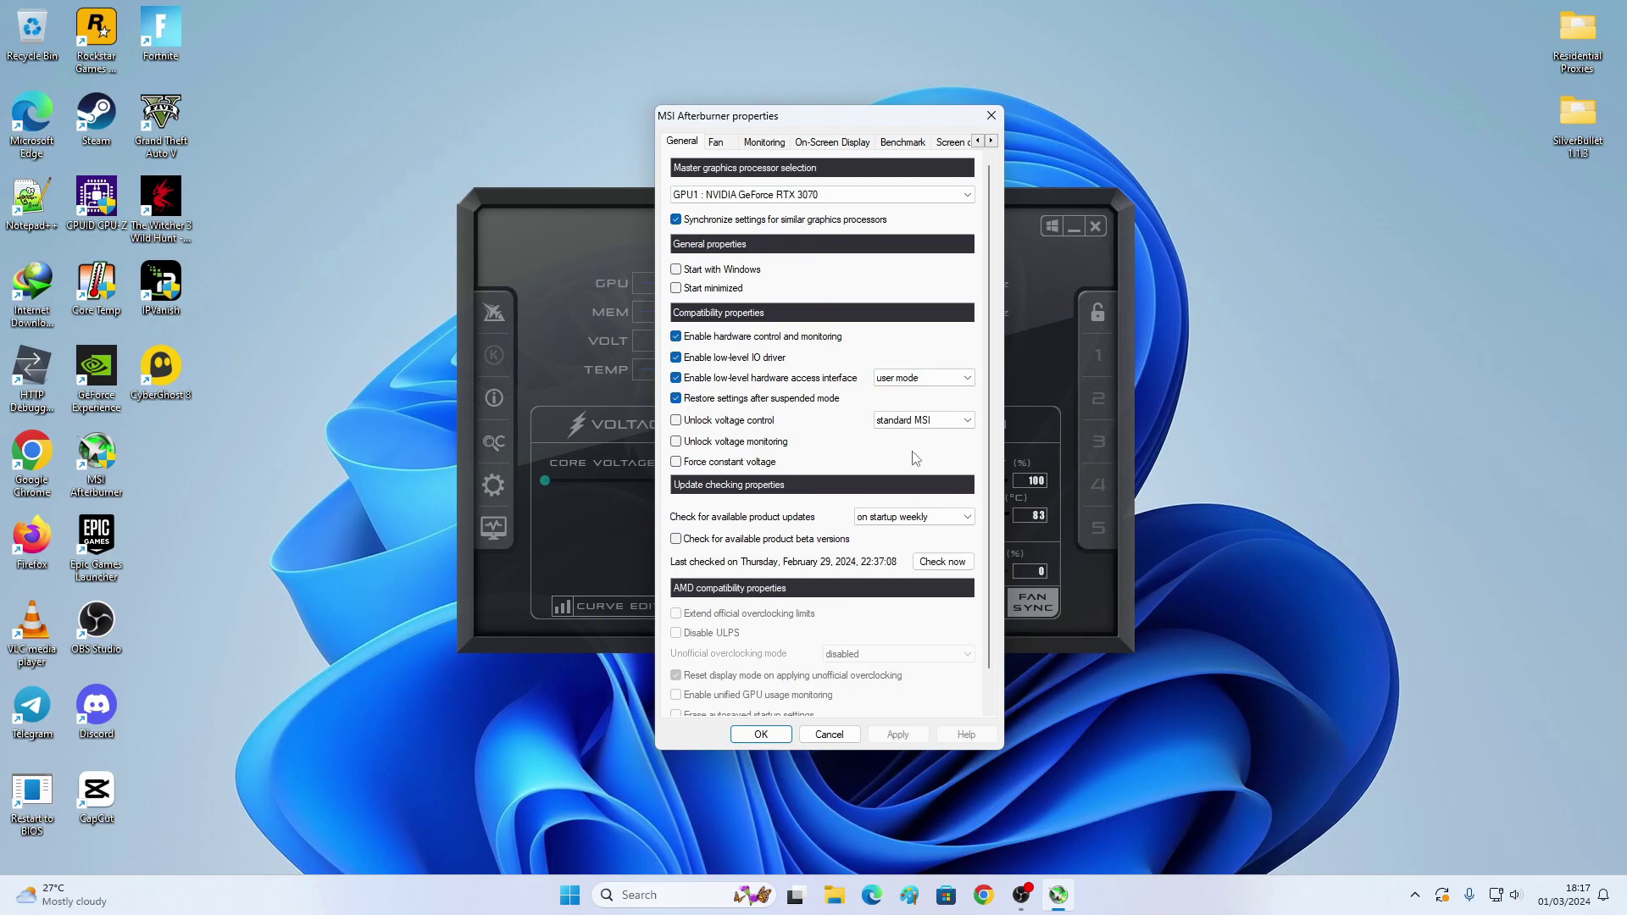
Step: Browse the monitoring graph list, inspecting the GPU usage, VID usage and GPU temperature graphs
click(716, 143)
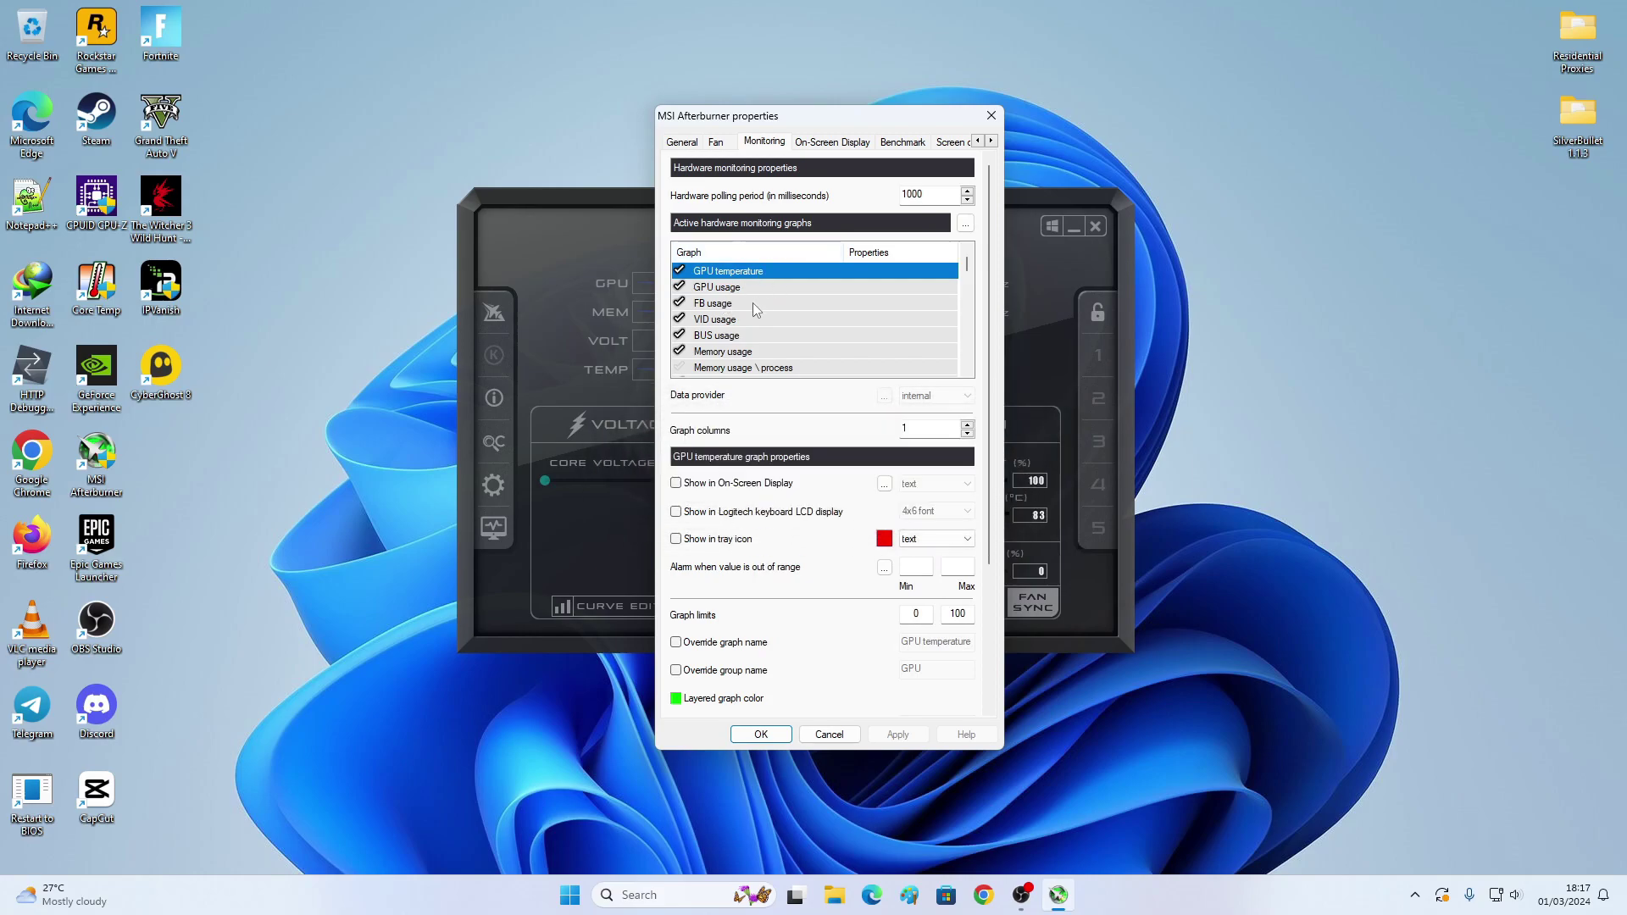
click(725, 290)
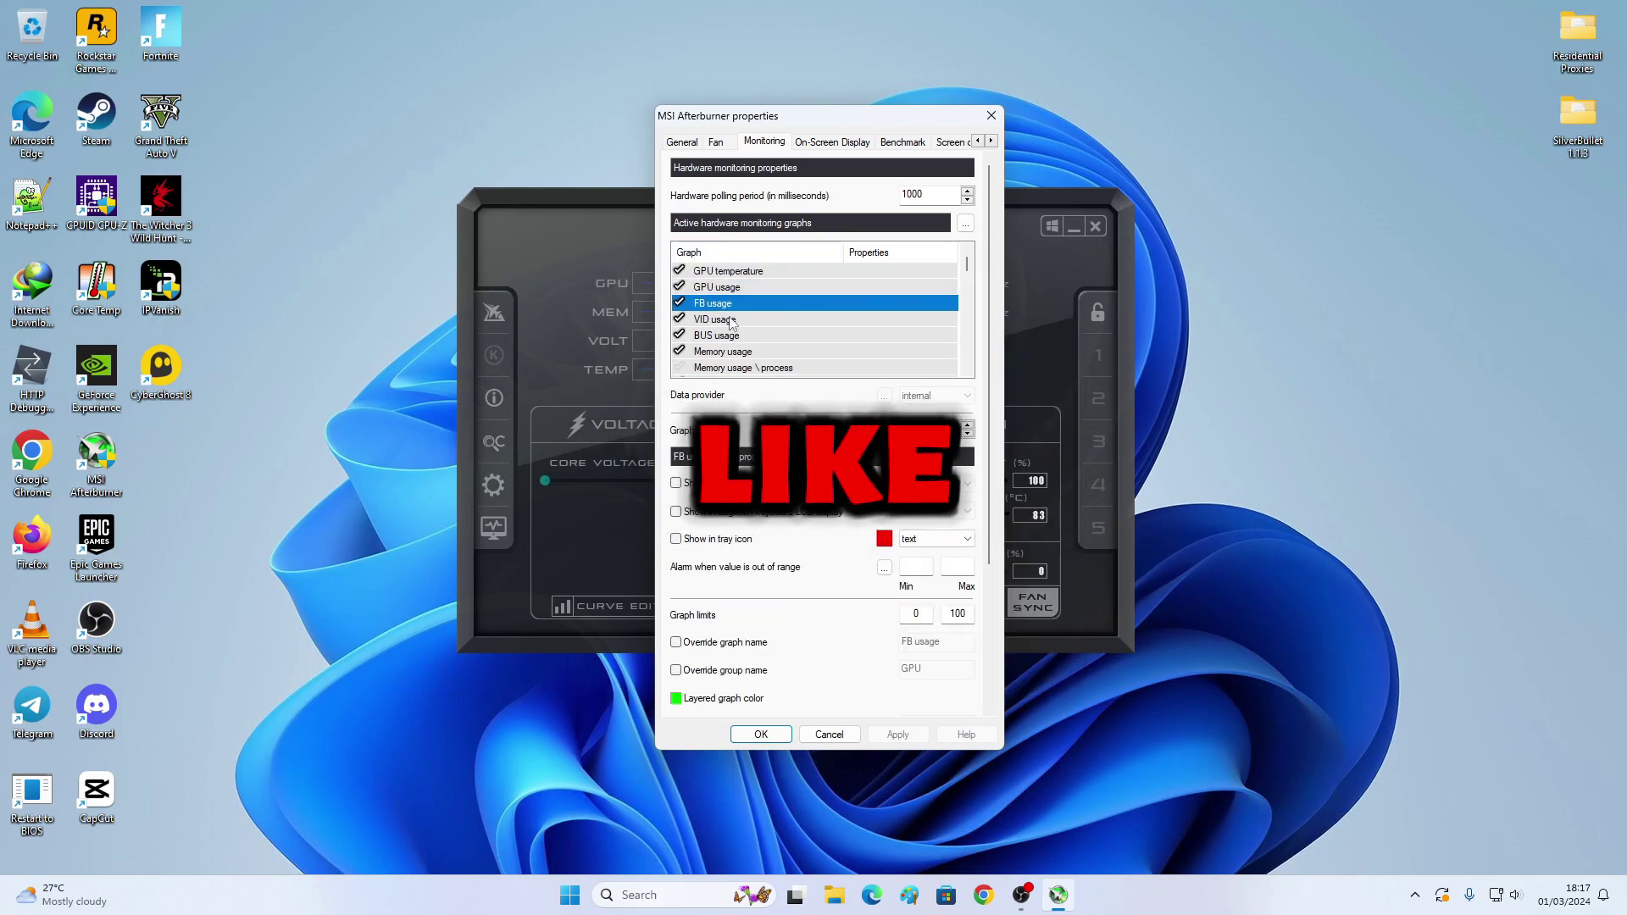
click(717, 319)
scroll(780, 339, down, 10)
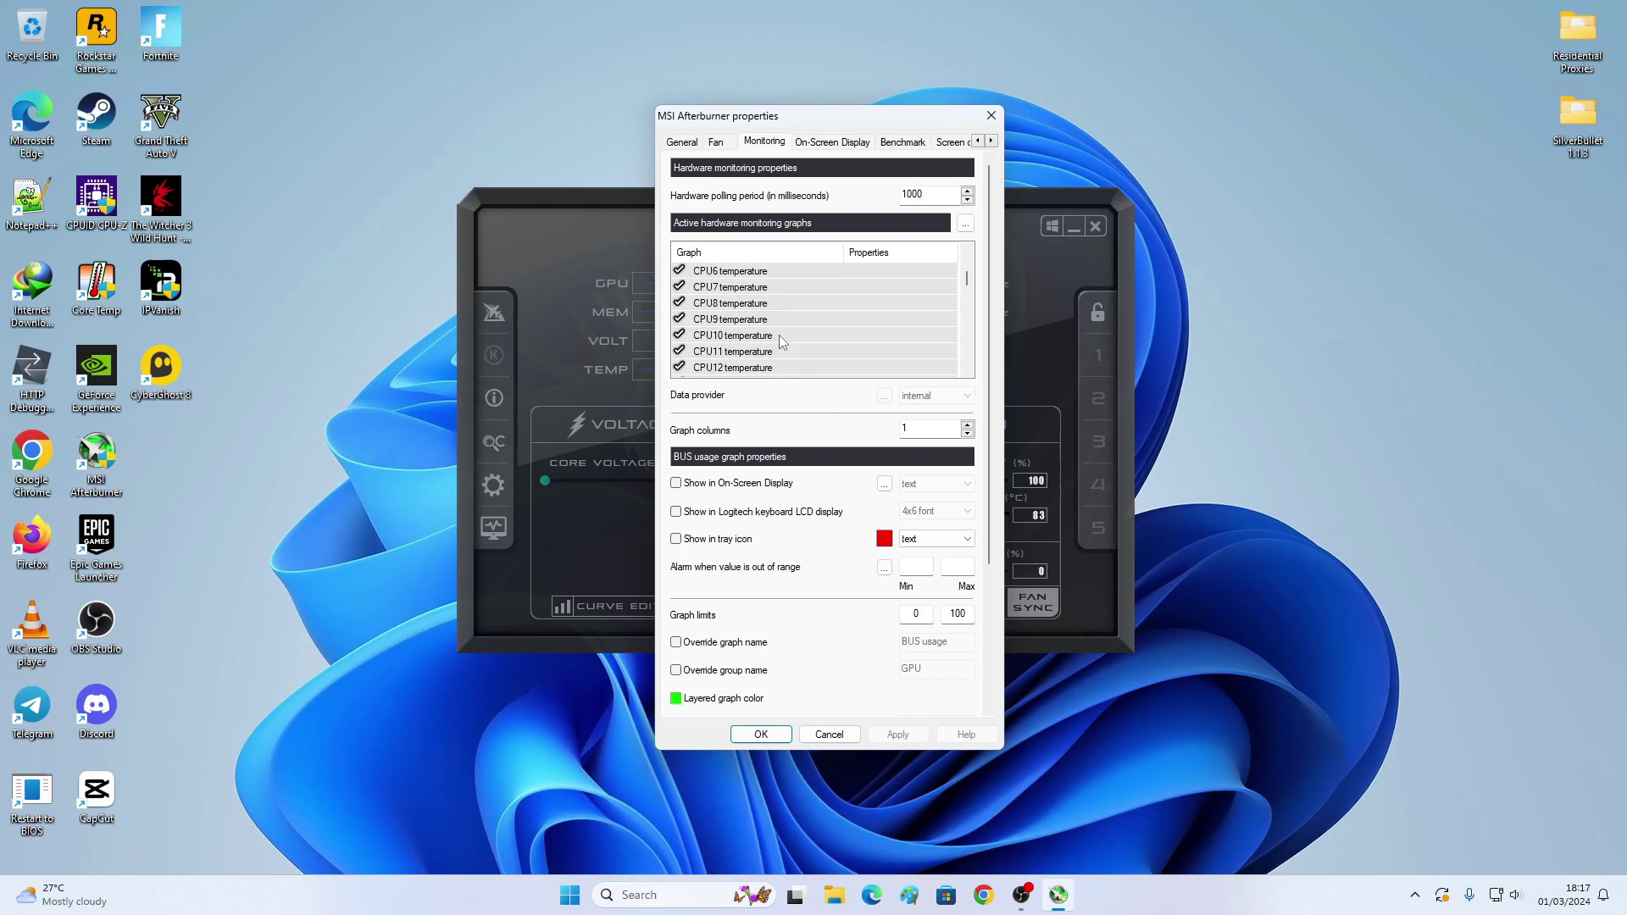
scroll(779, 334, down, 10)
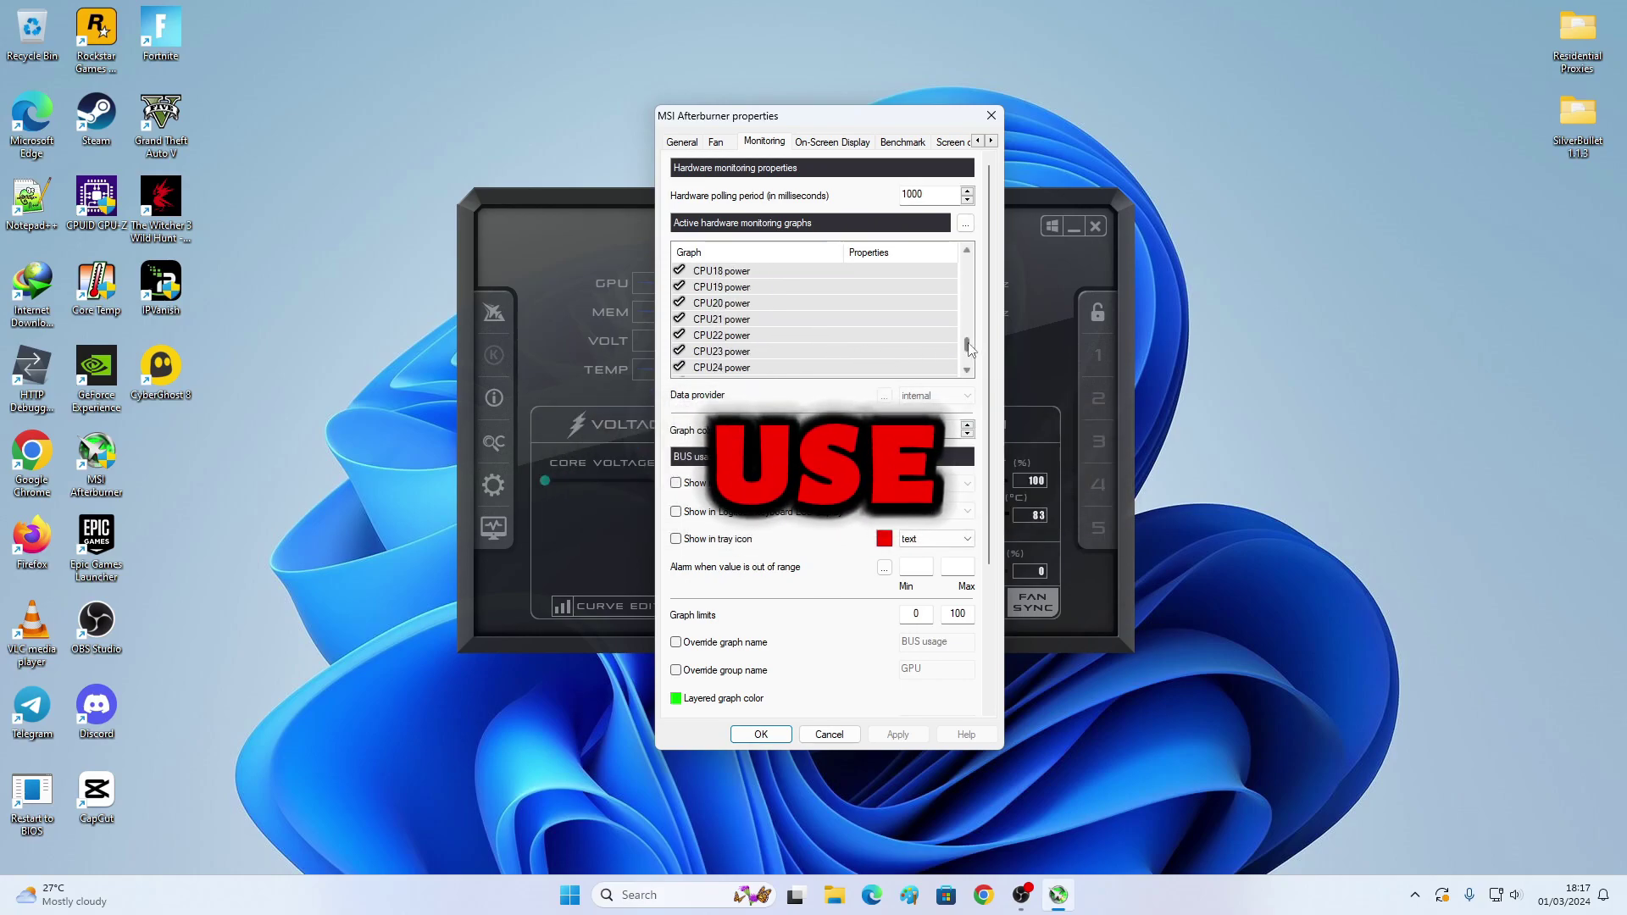
drag(969, 346, 975, 263)
click(712, 271)
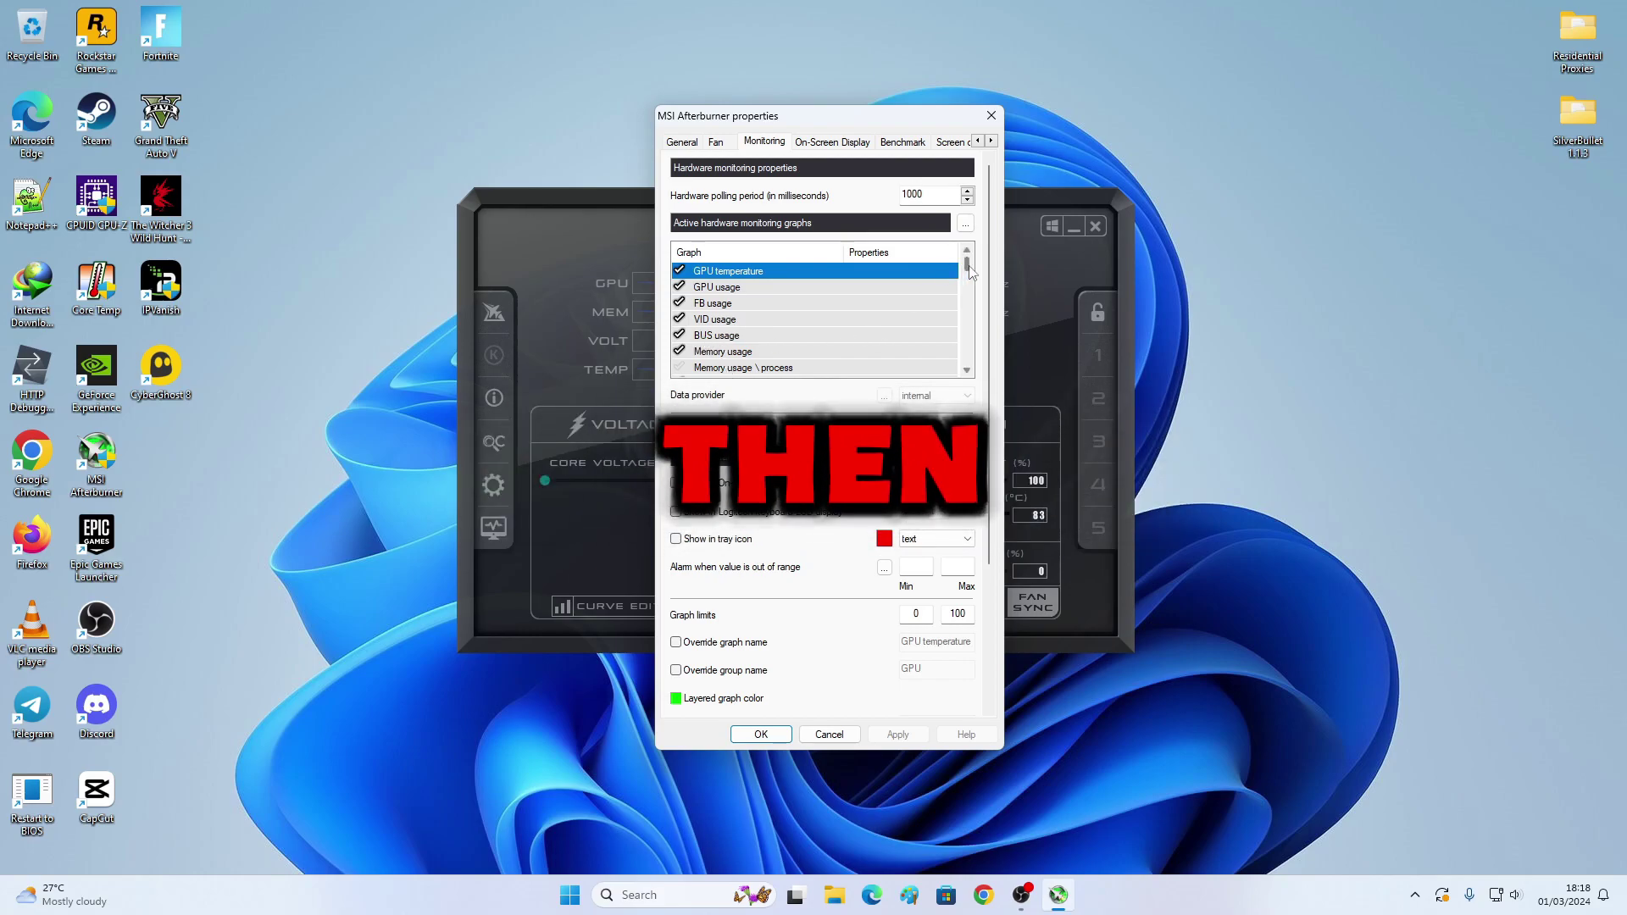
drag(969, 266, 967, 370)
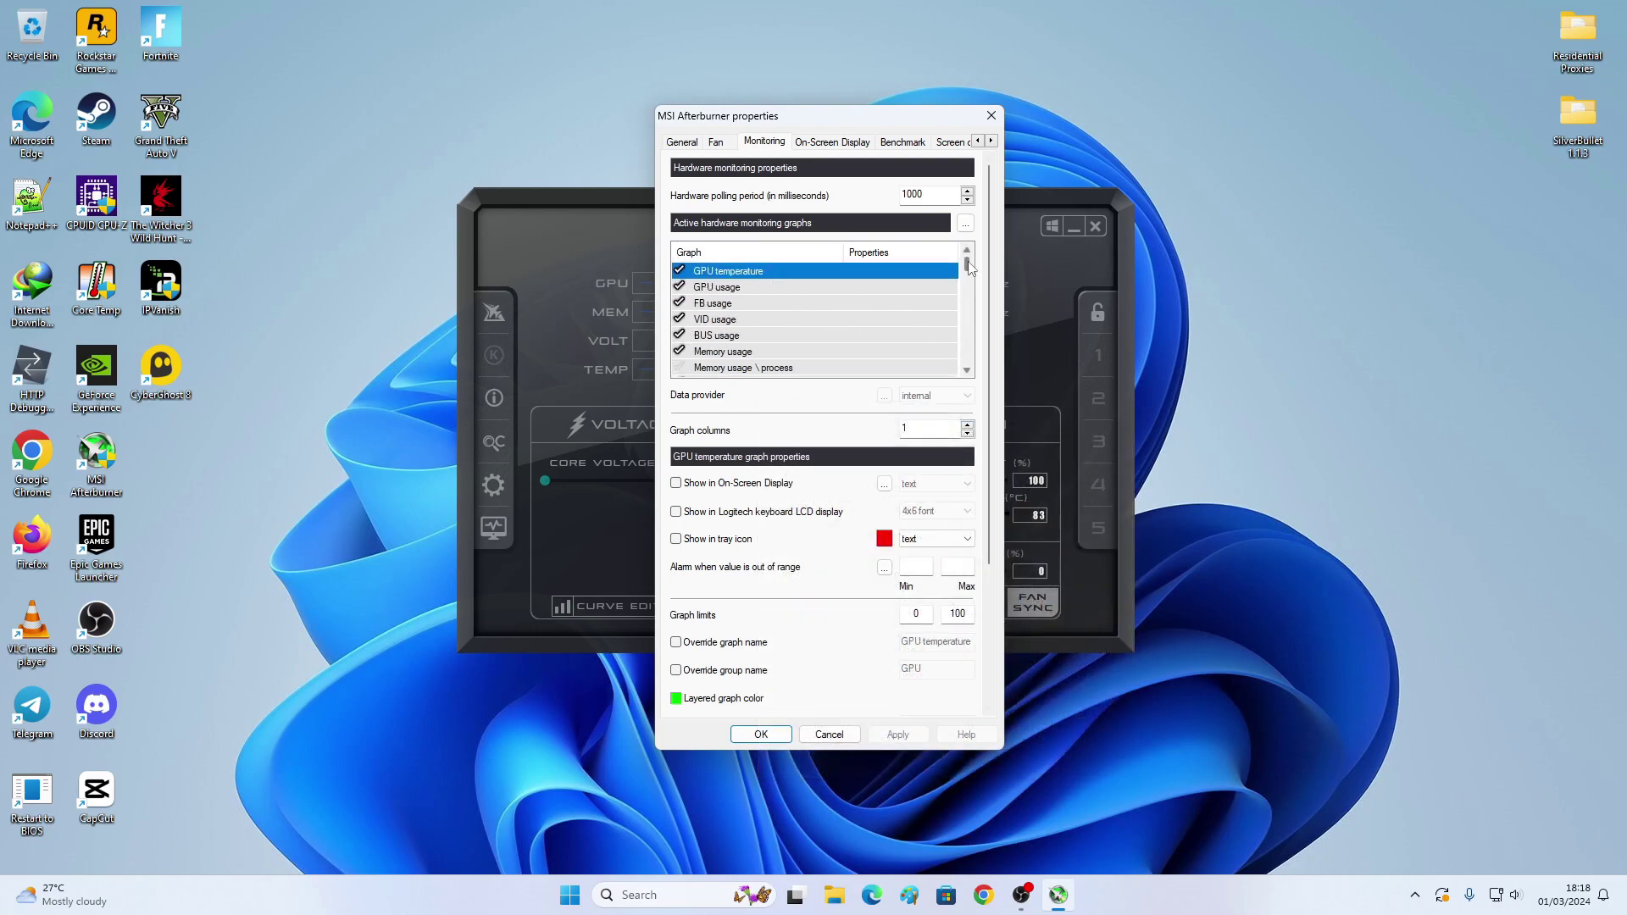
Step: Select all graphs, tick then untick them so none are active, and reselect GPU temperature
click(810, 369)
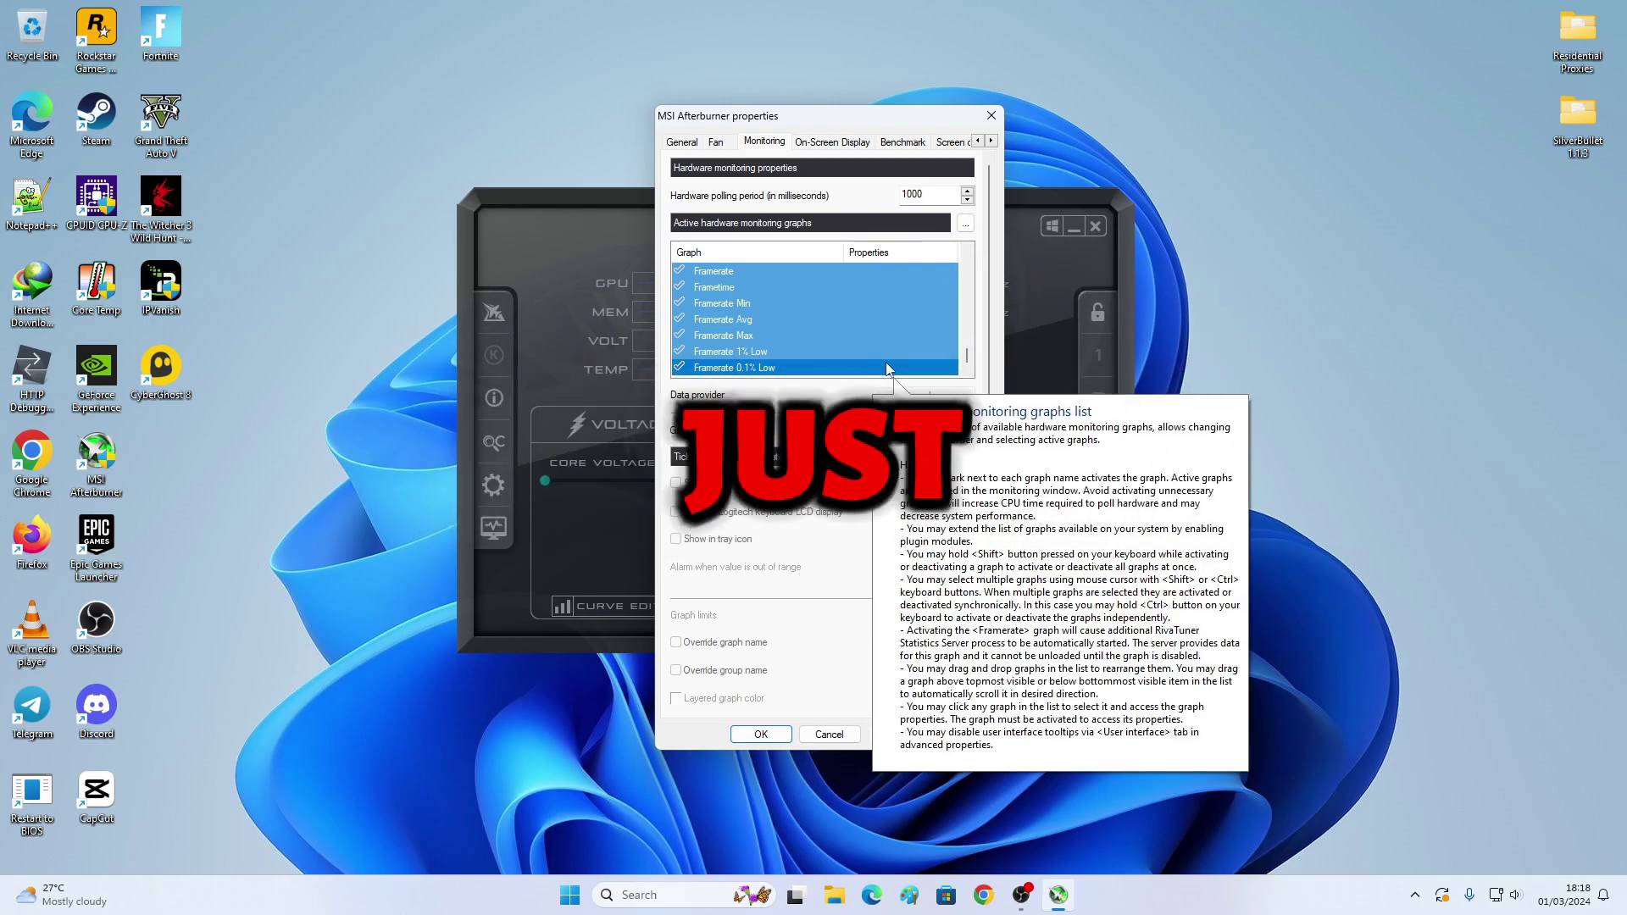
click(679, 368)
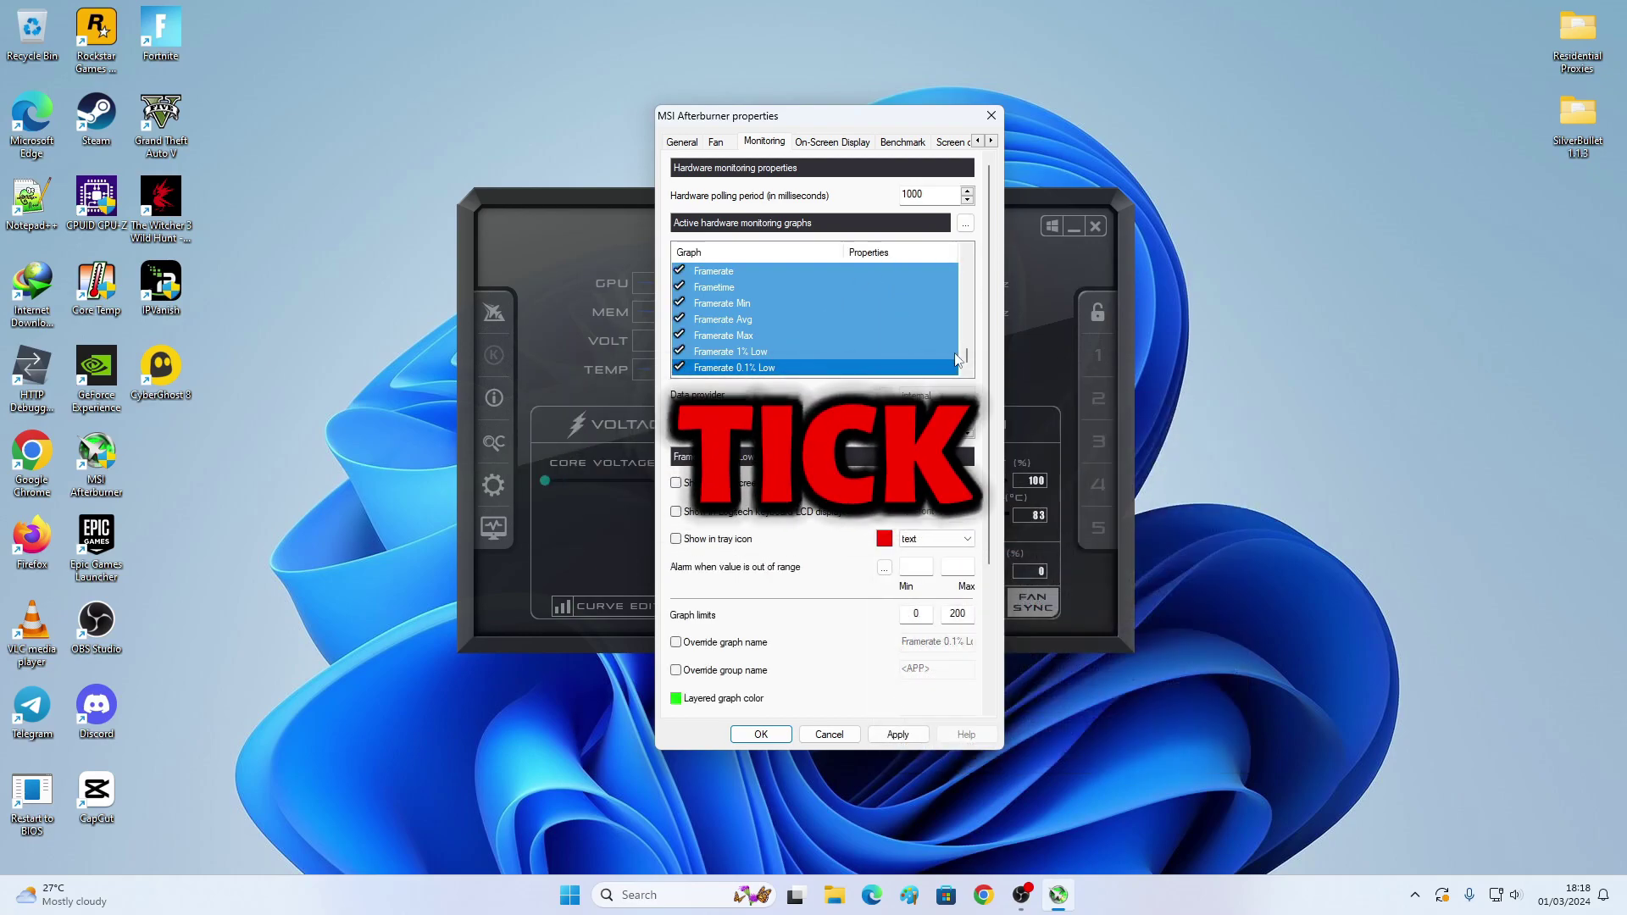
drag(967, 356, 966, 265)
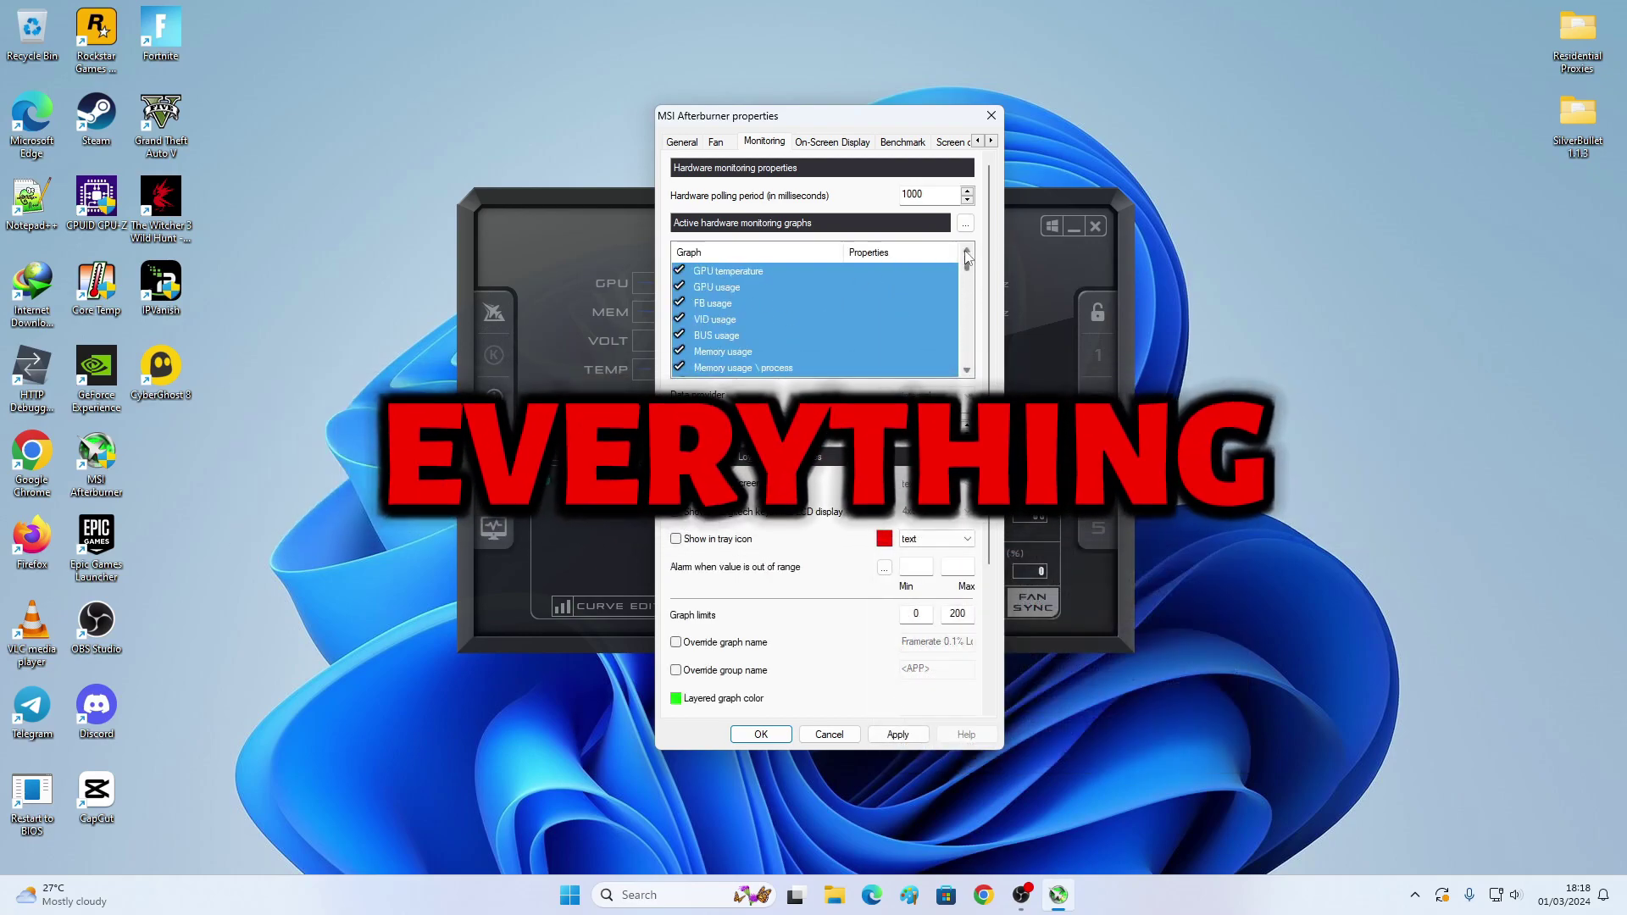
click(680, 271)
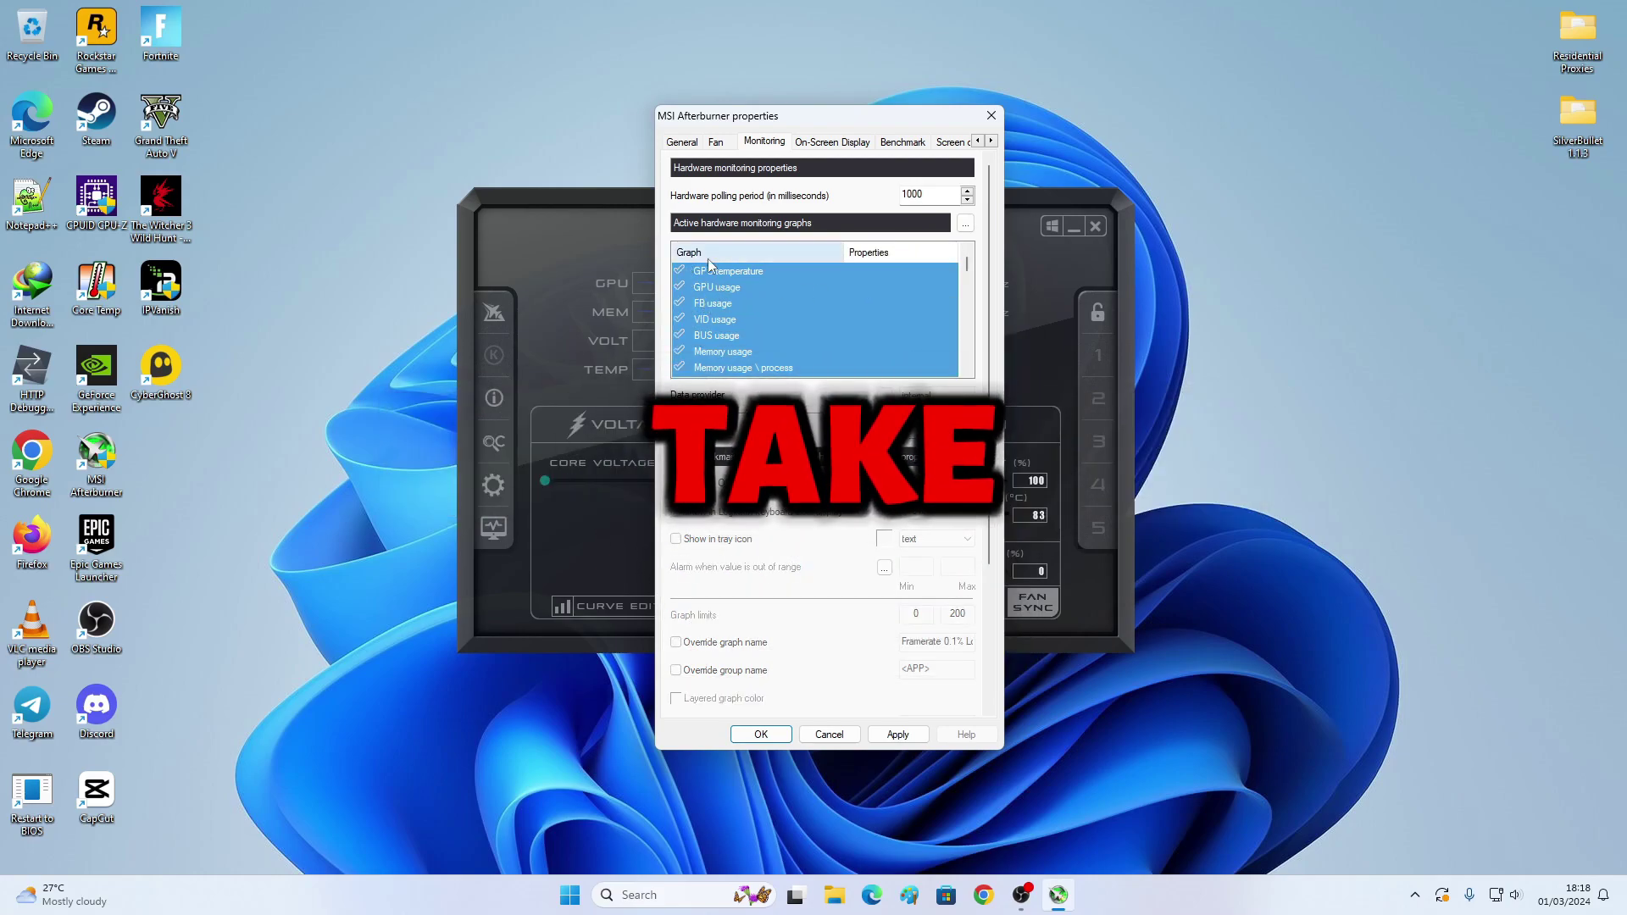
click(710, 275)
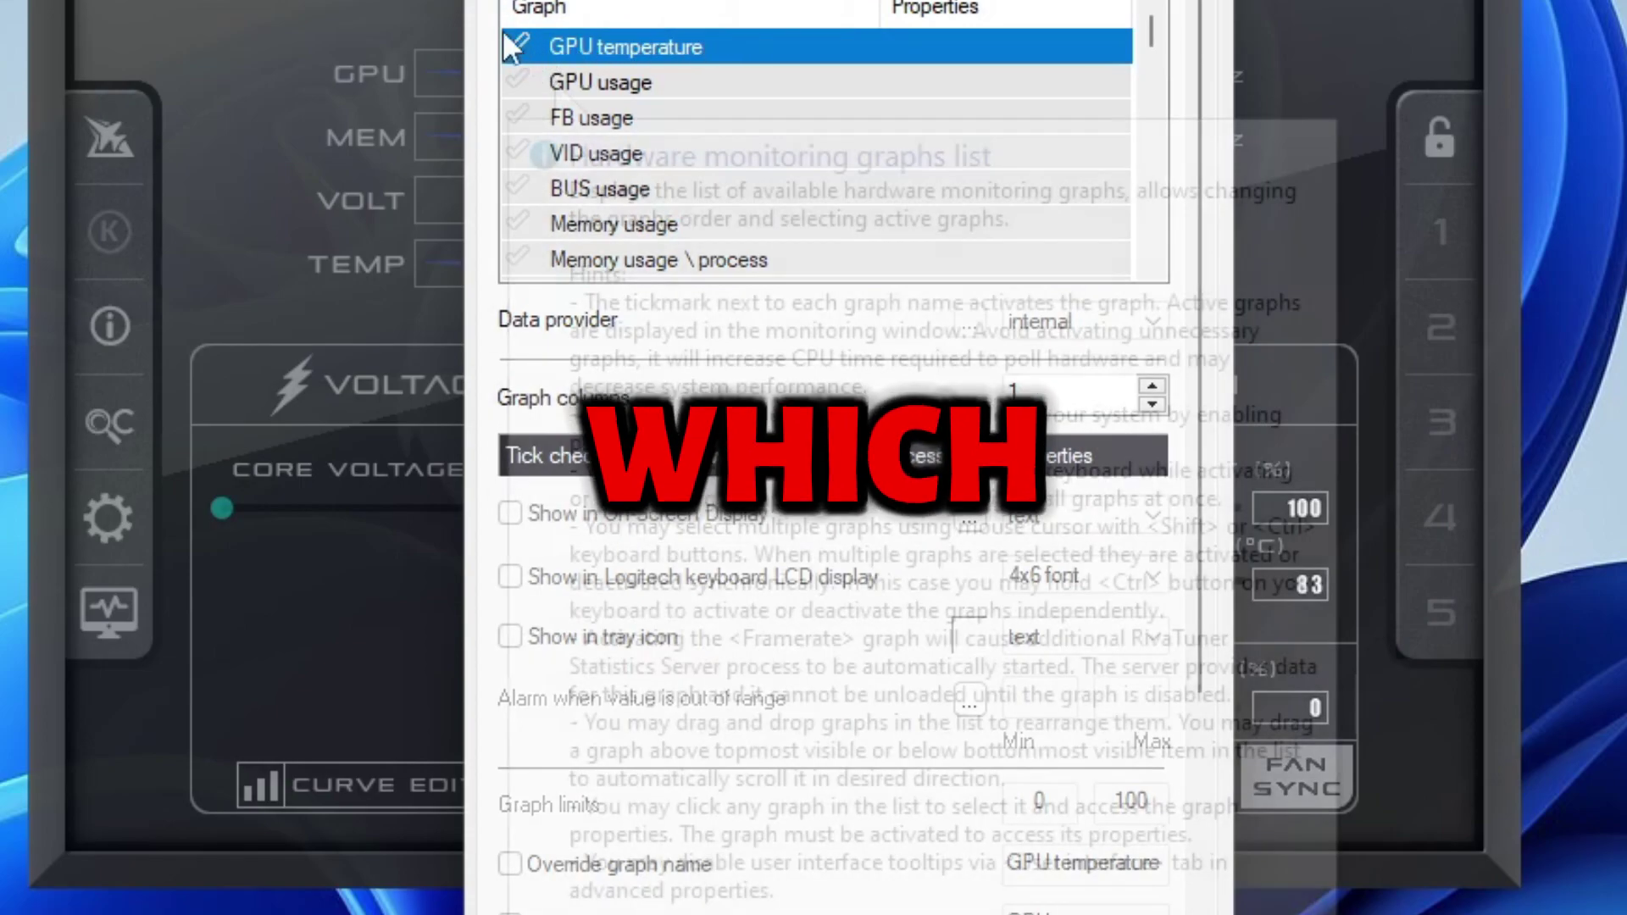
Step: Enable the GPU temperature, GPU usage, Memory usage and Core clock graphs
click(518, 44)
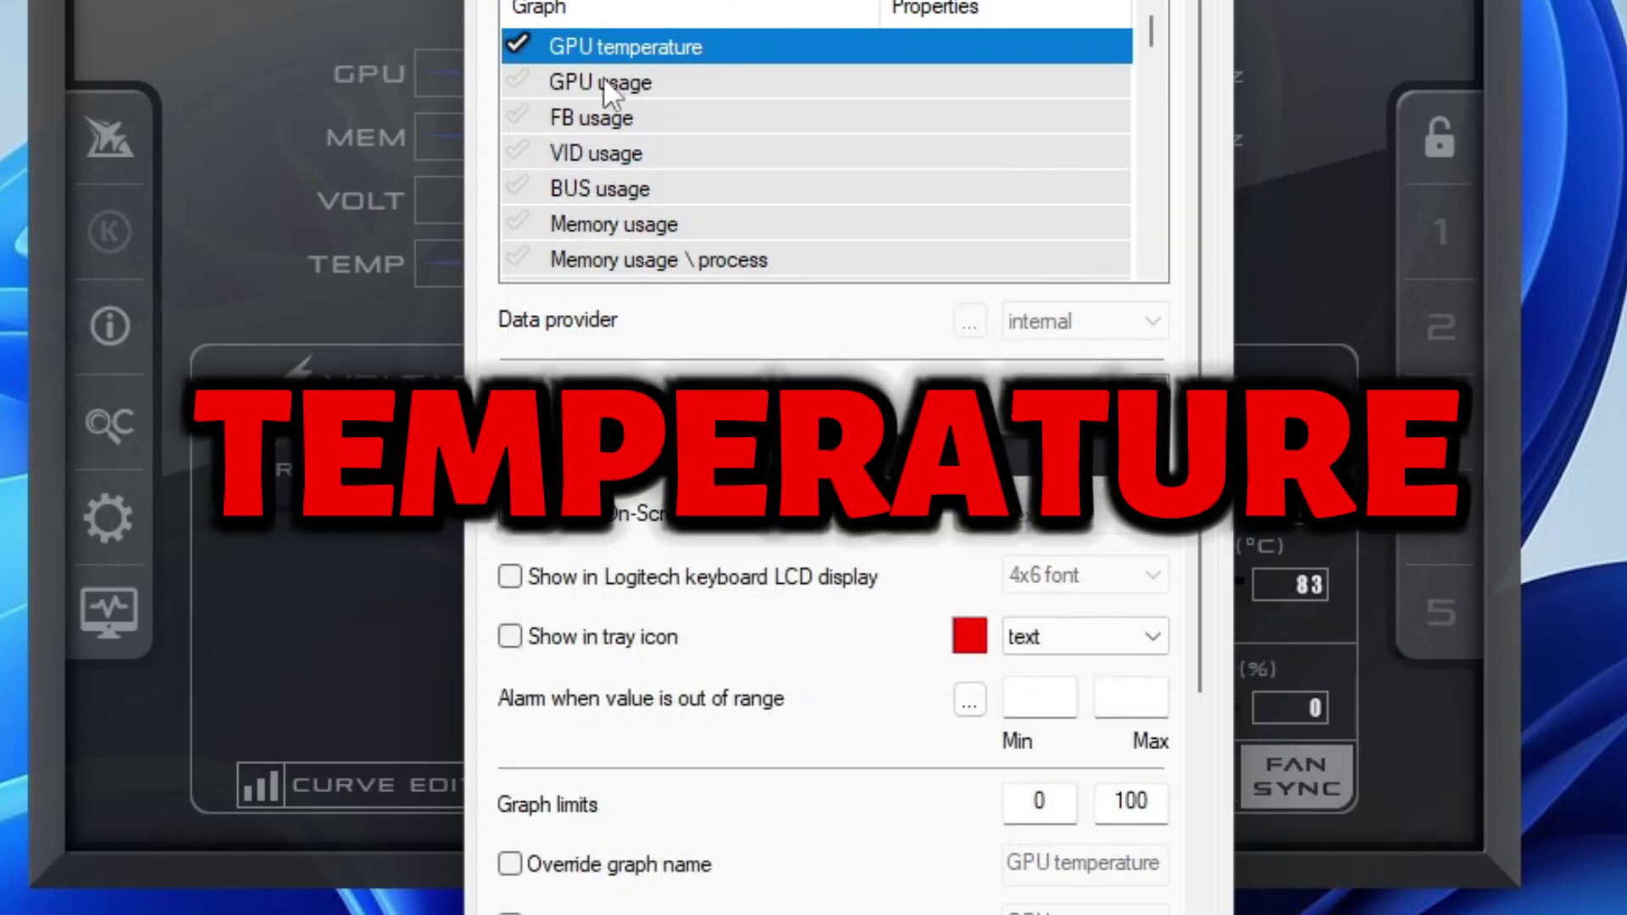
click(517, 82)
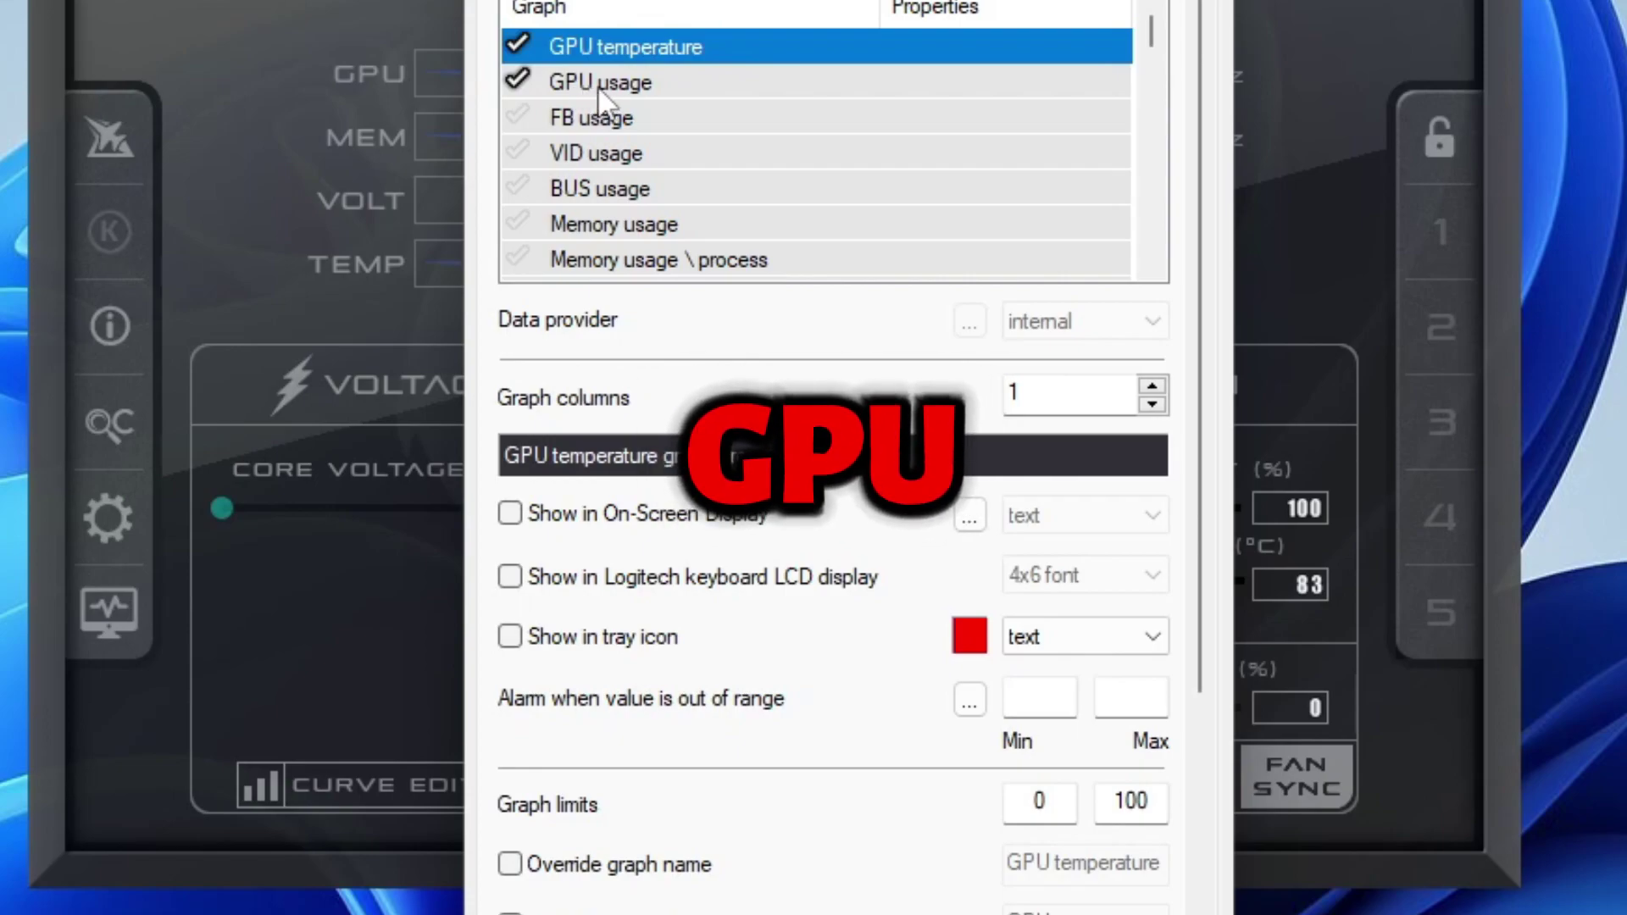
scroll(643, 174, down, 1)
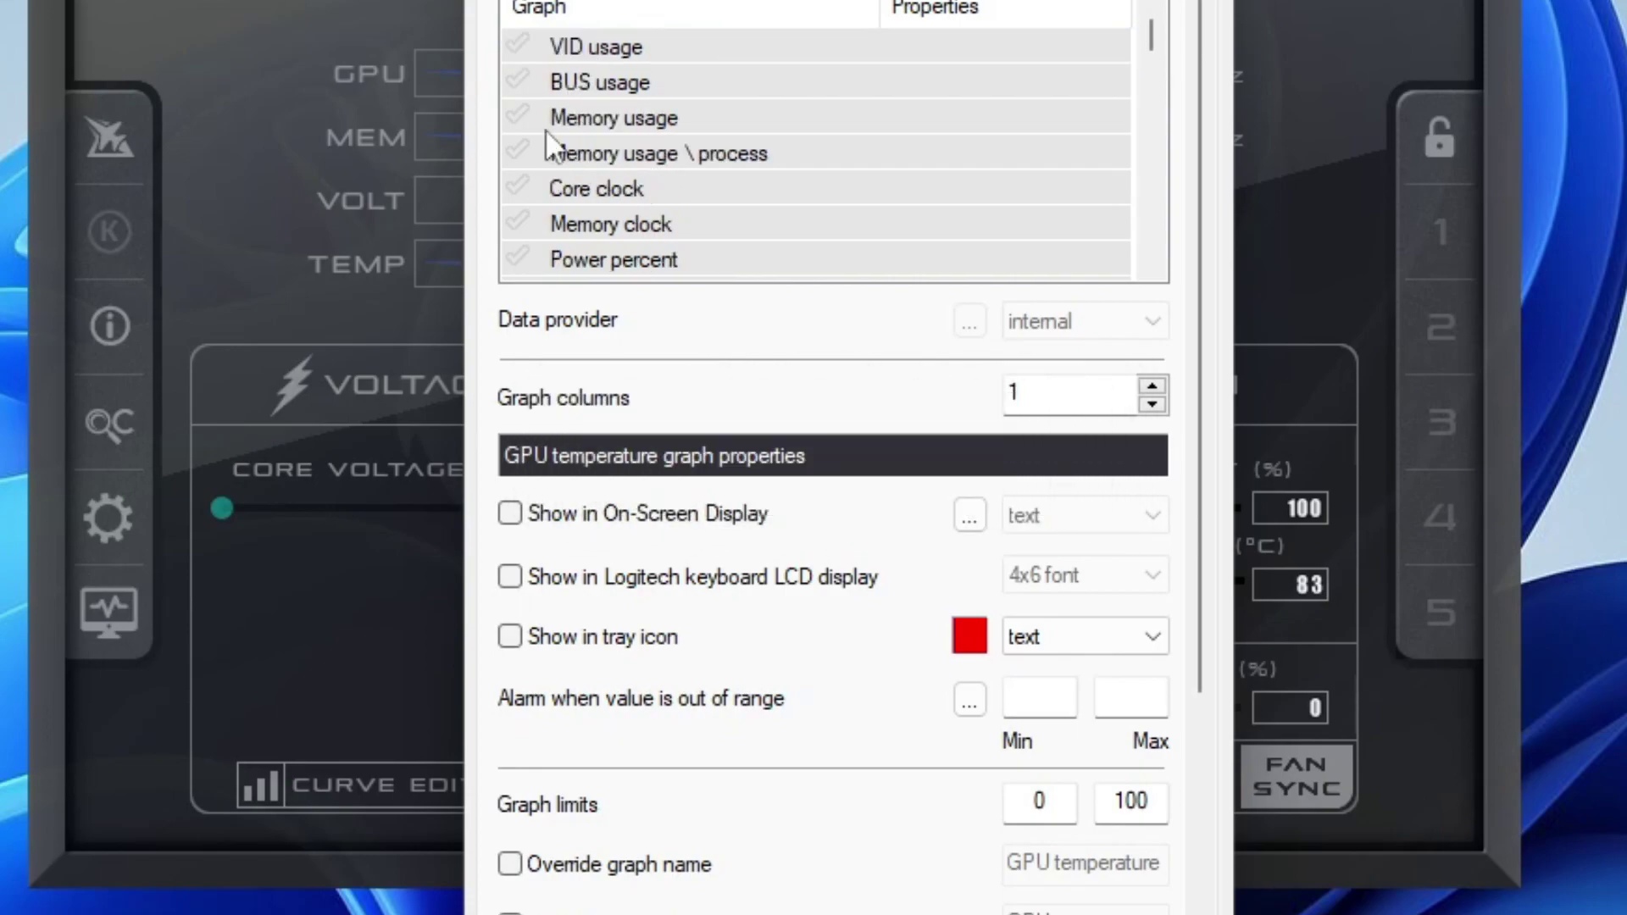
click(614, 116)
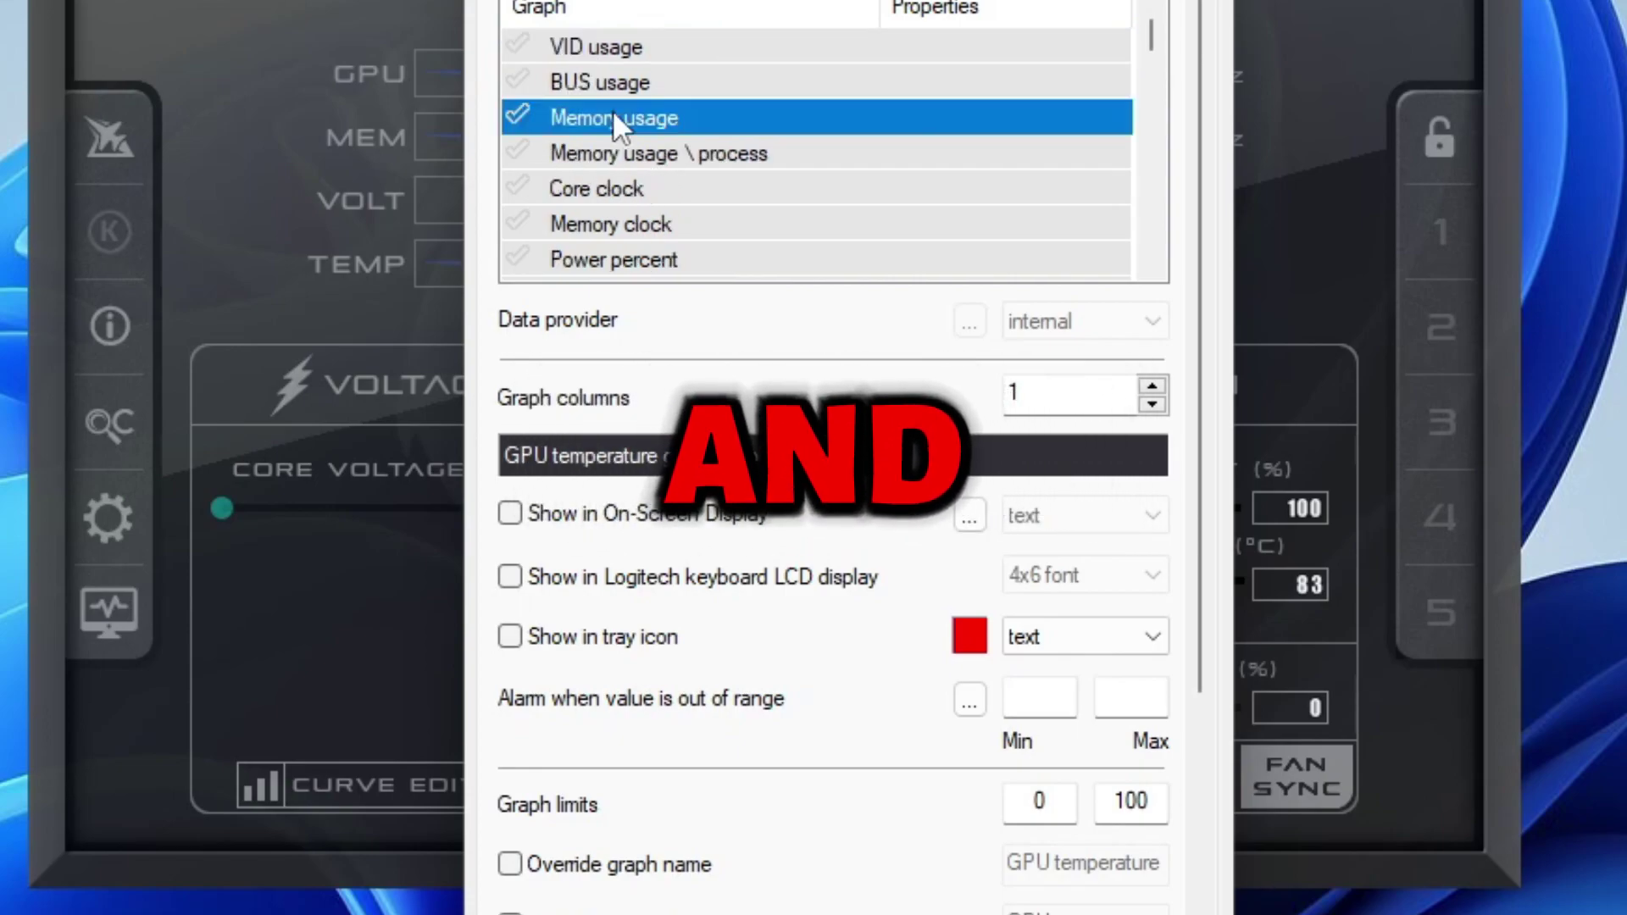
click(519, 188)
click(520, 112)
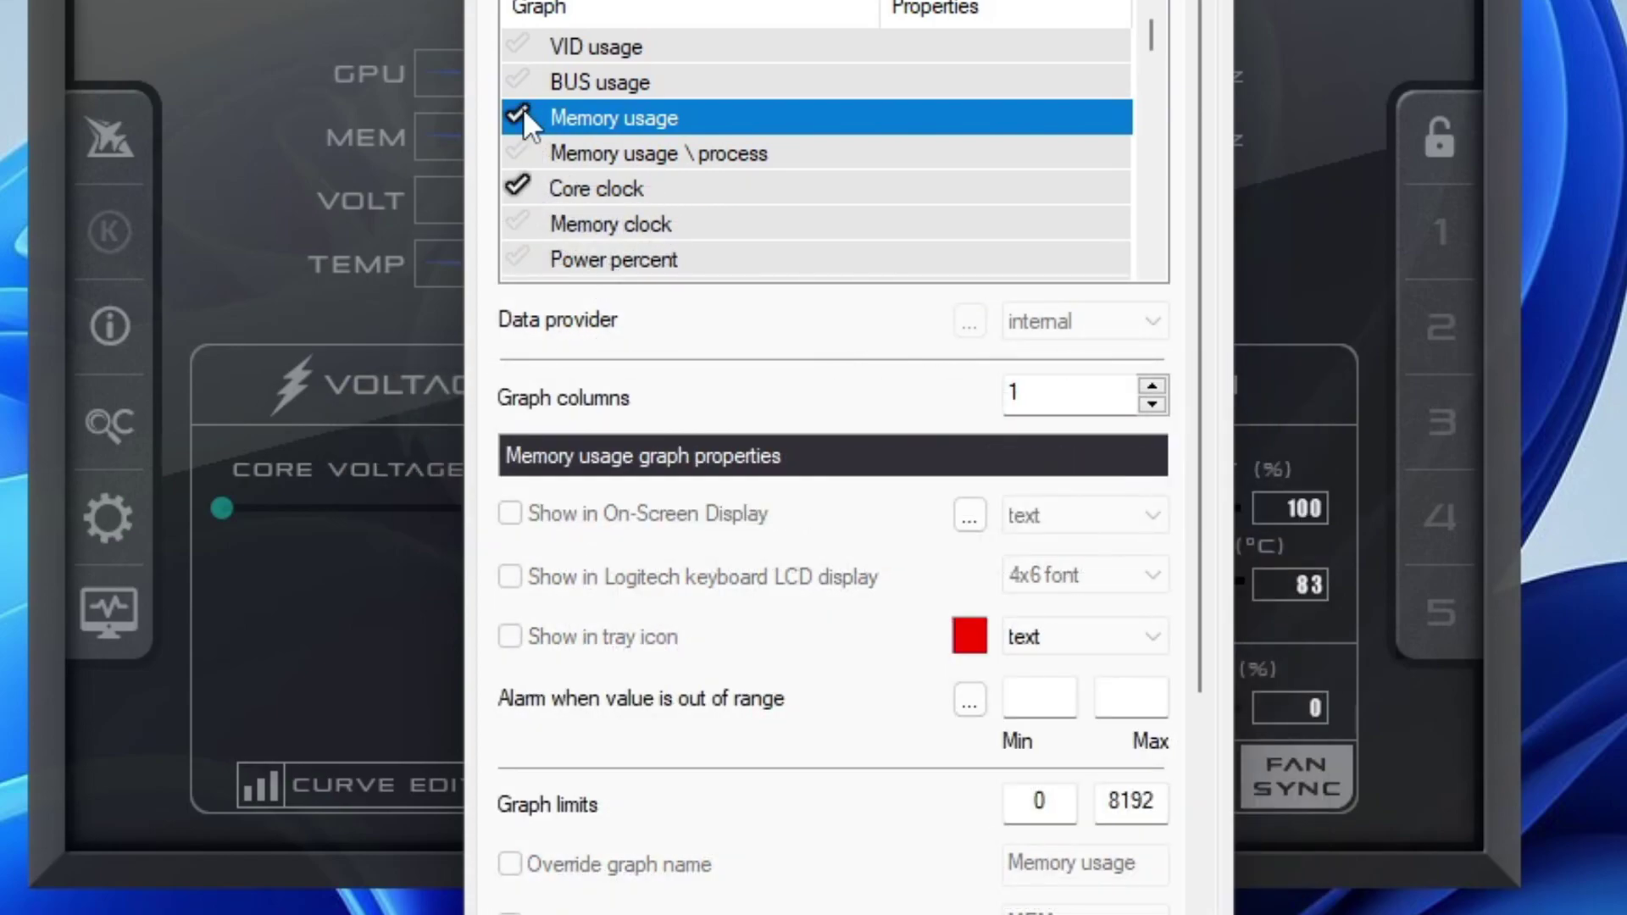
scroll(669, 200, down, 1)
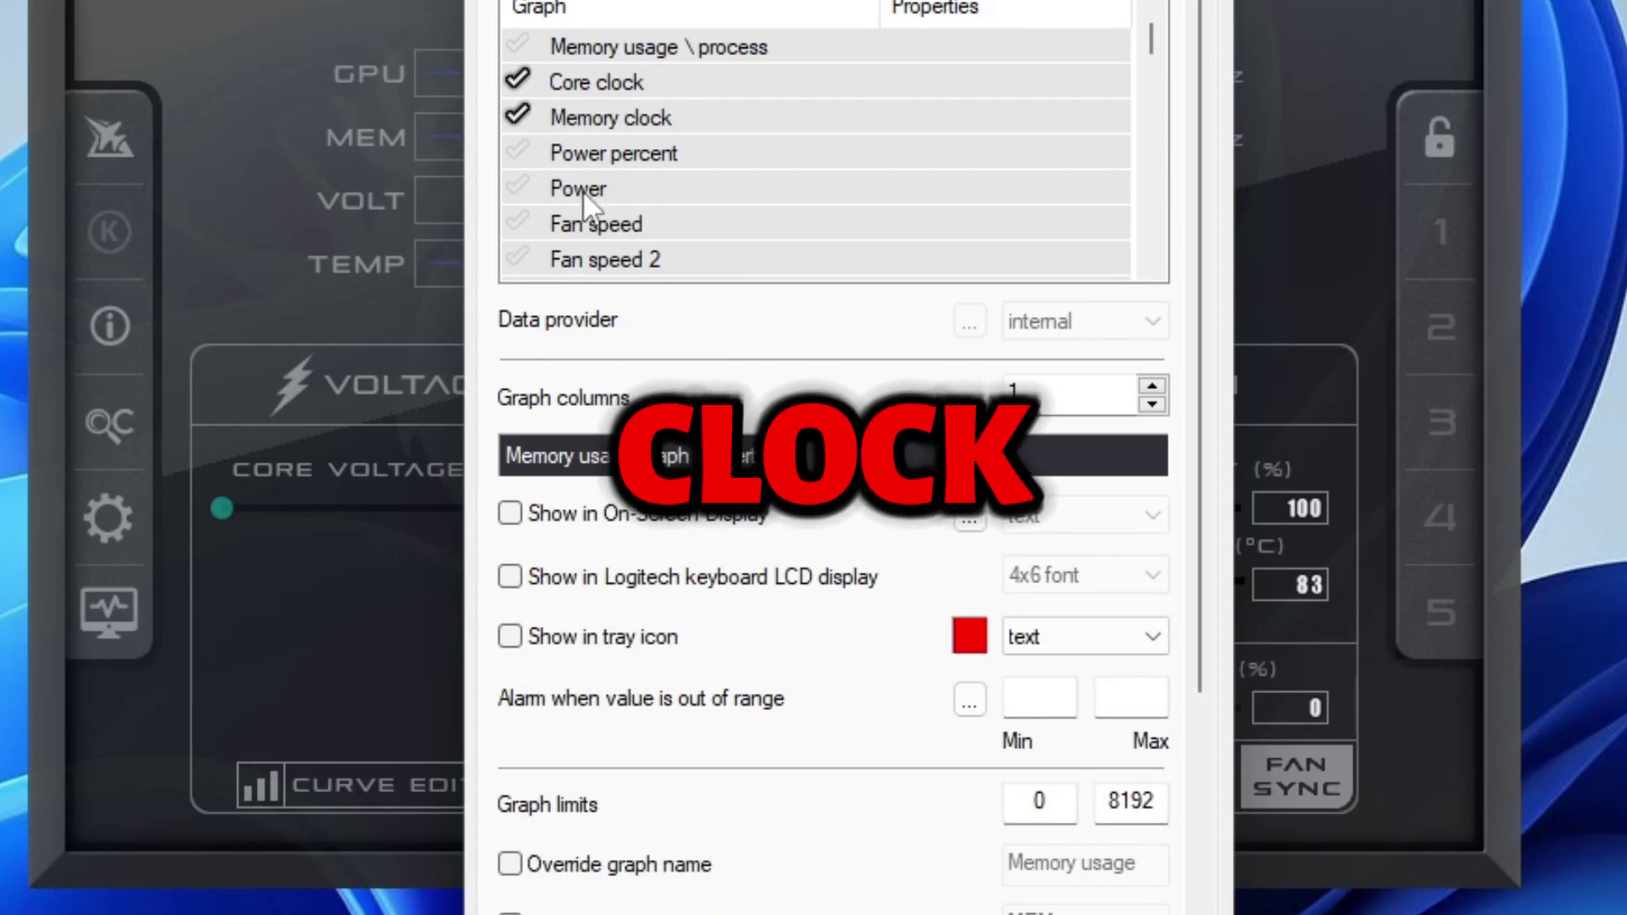
scroll(642, 192, down, 1)
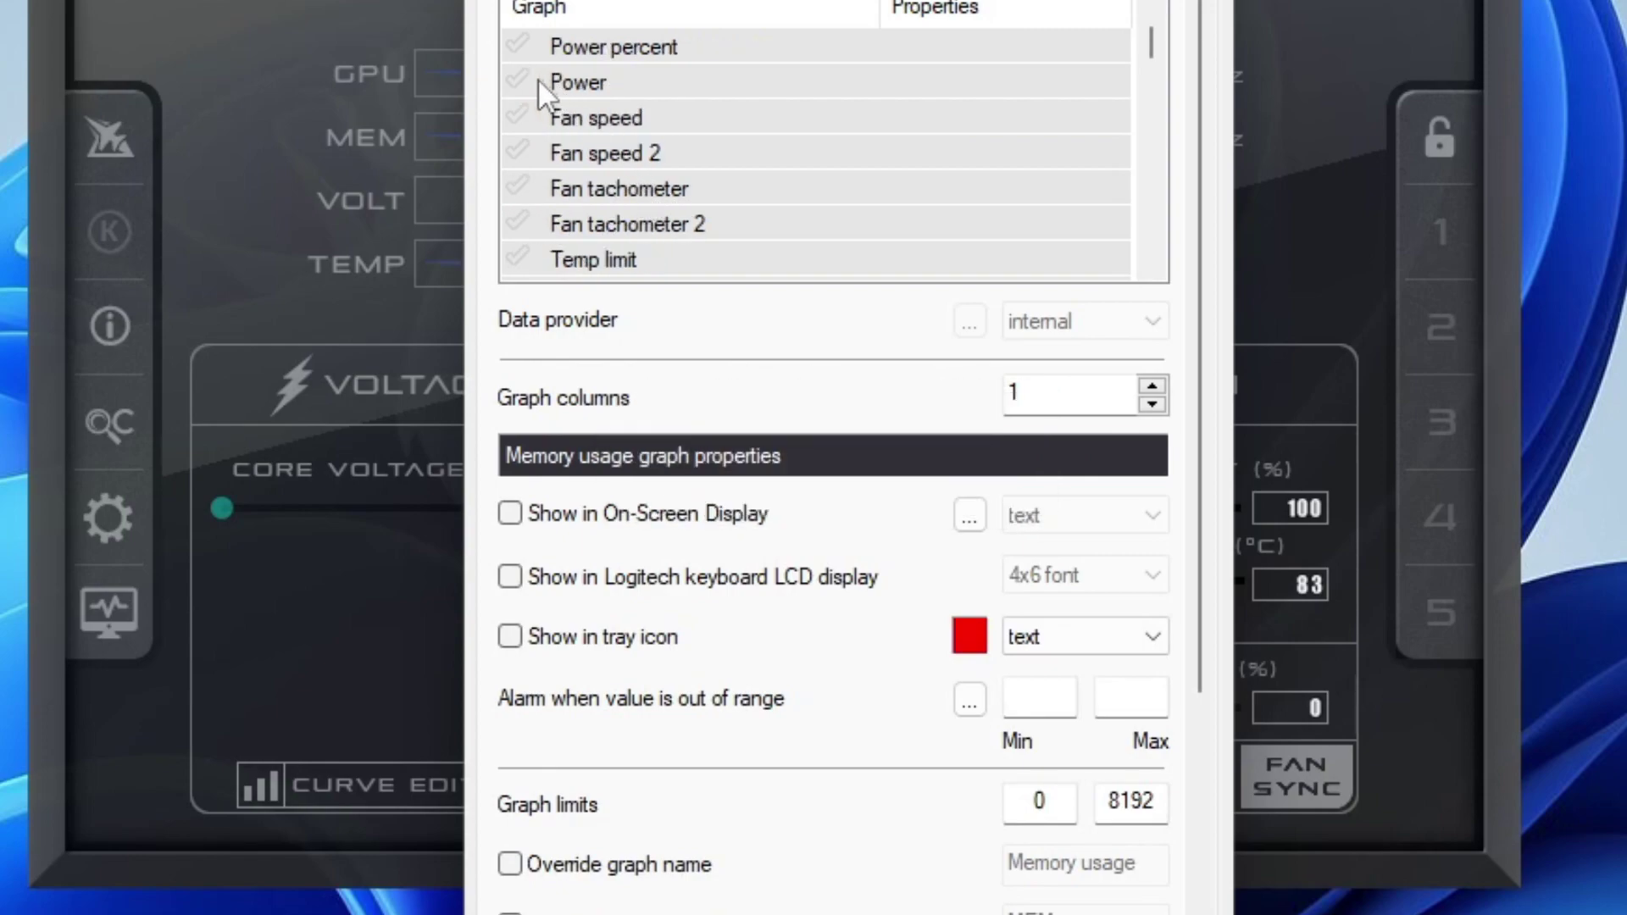
scroll(673, 227, down, 1)
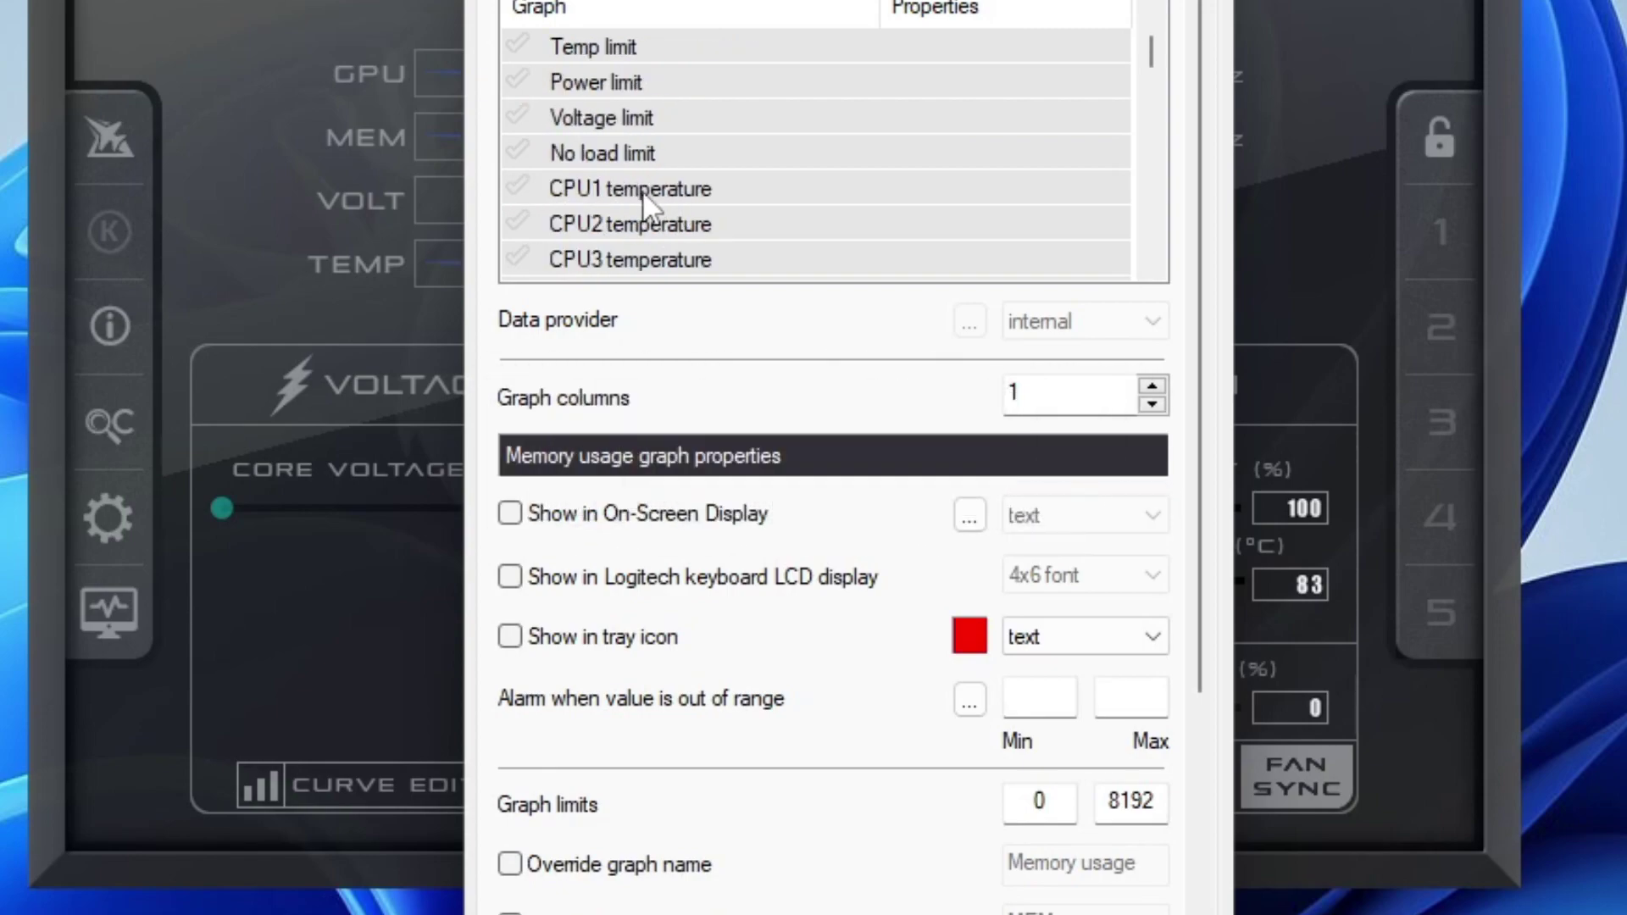
scroll(646, 187, down, 9)
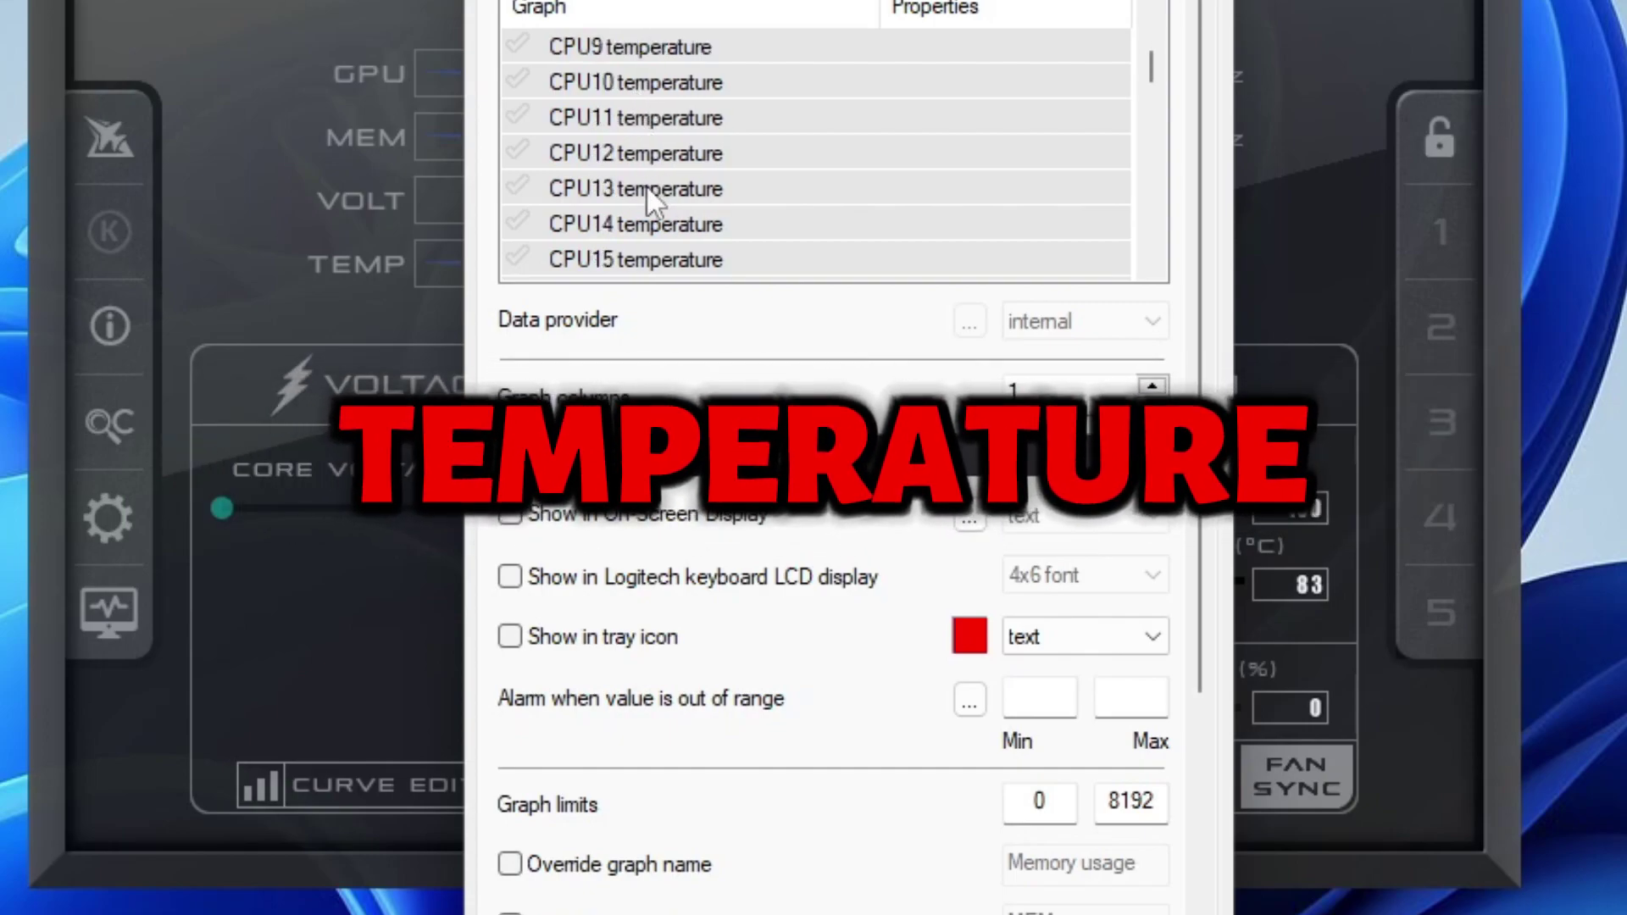
scroll(645, 186, down, 1)
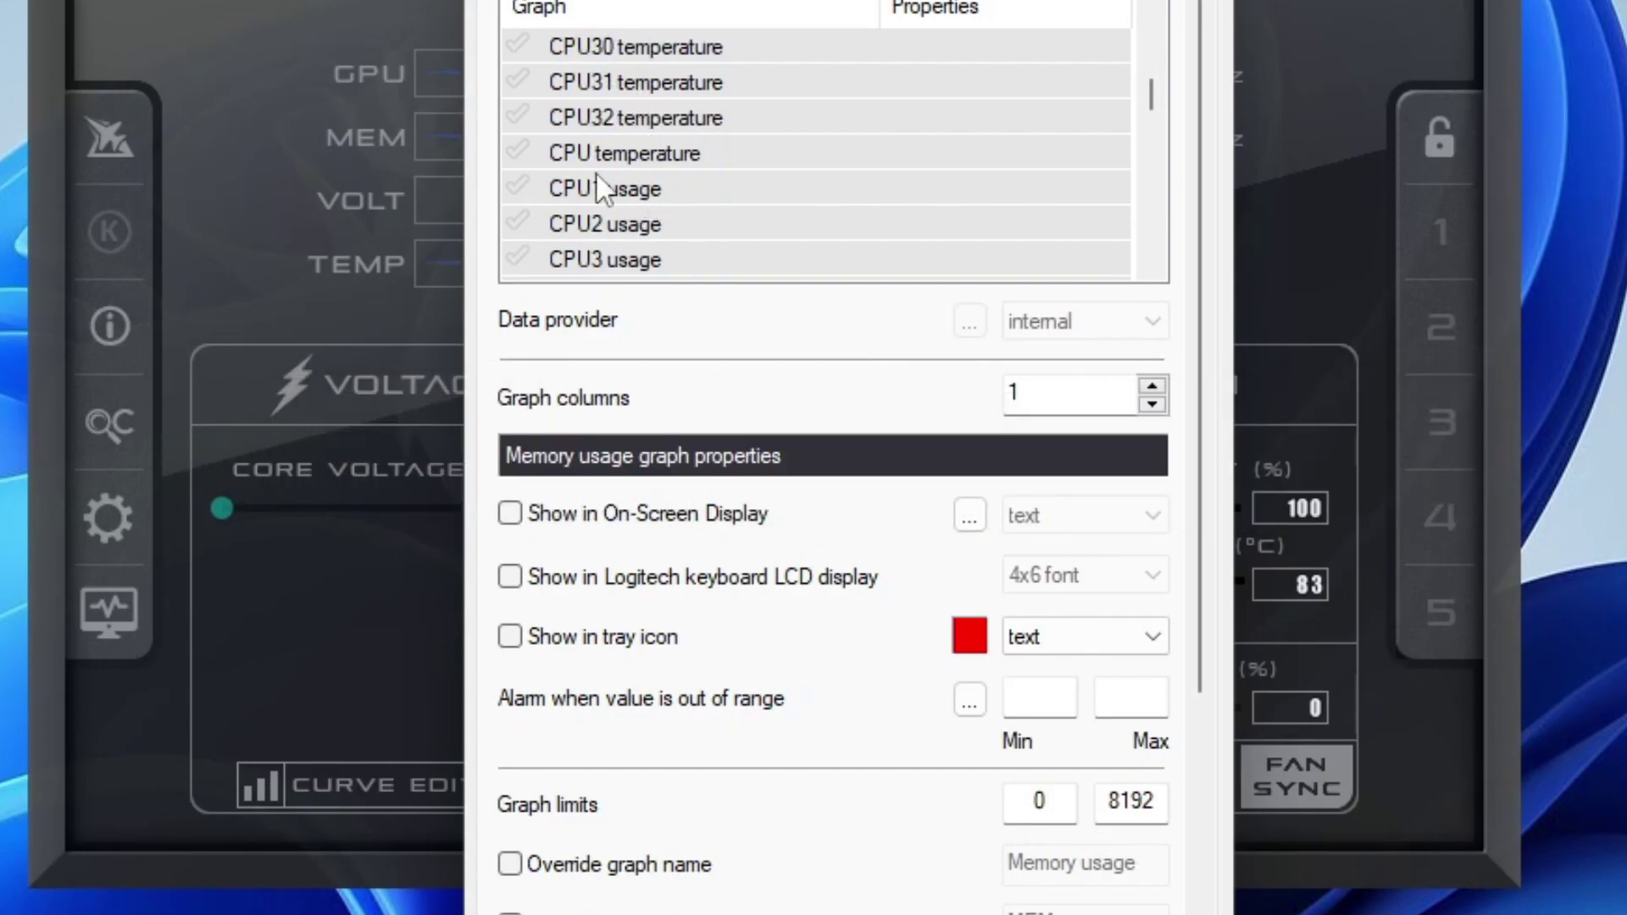
Step: Enable the CPU temperature, CPU usage and CPU clock graphs
click(517, 152)
scroll(663, 197, down, 1)
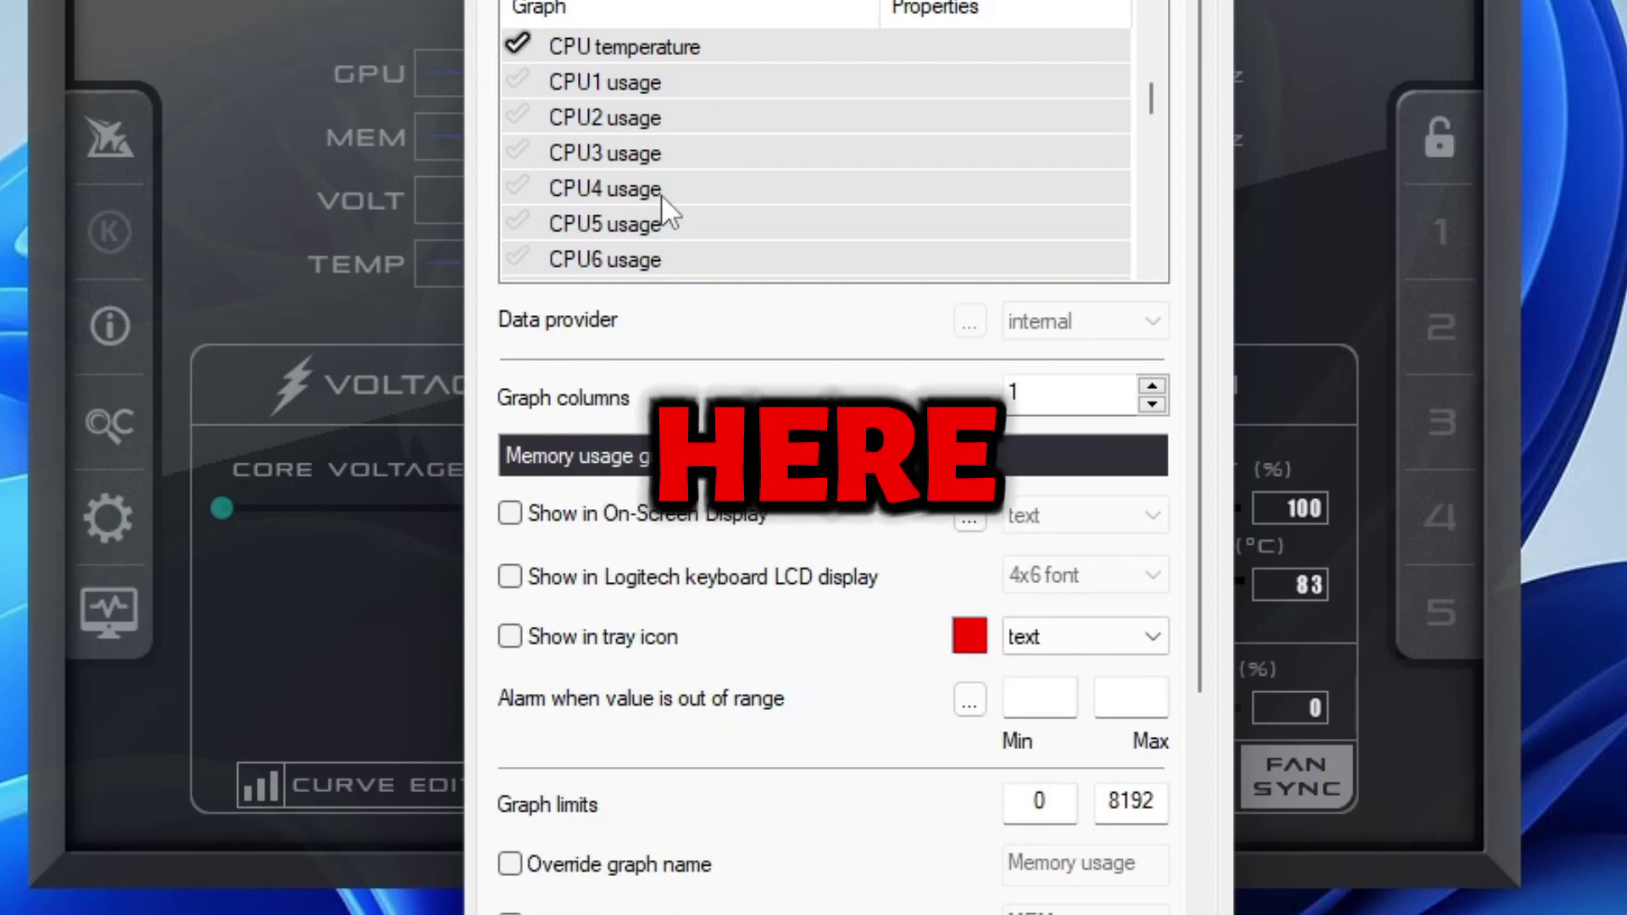
scroll(663, 196, up, 1)
scroll(661, 212, down, 3)
scroll(674, 215, down, 3)
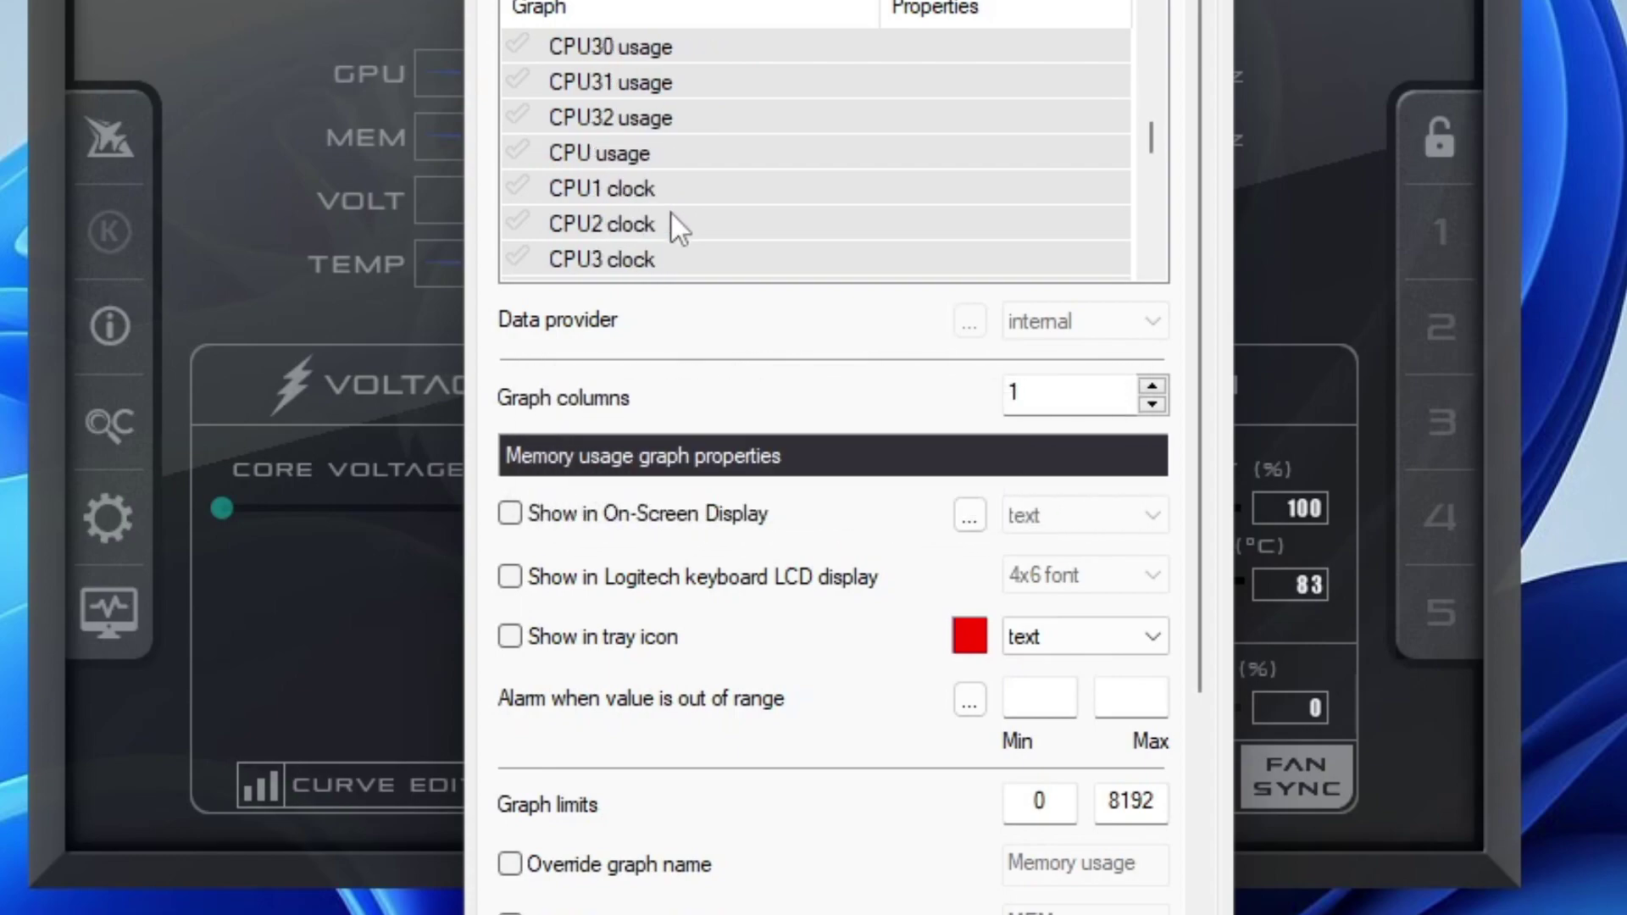
scroll(634, 207, up, 1)
click(517, 151)
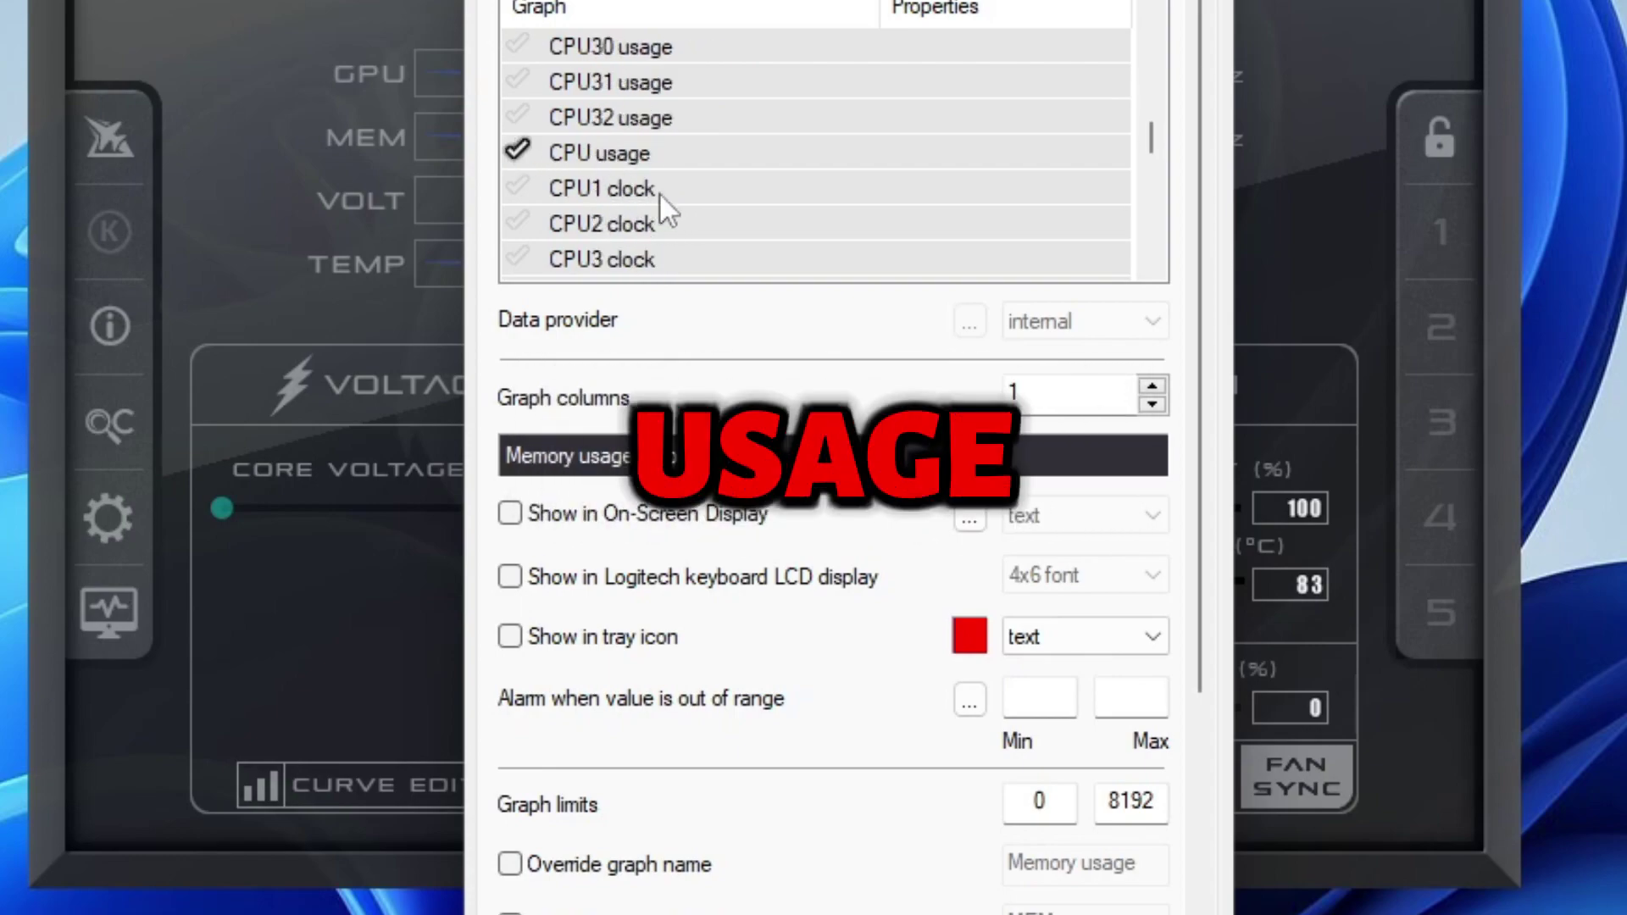
scroll(654, 196, down, 9)
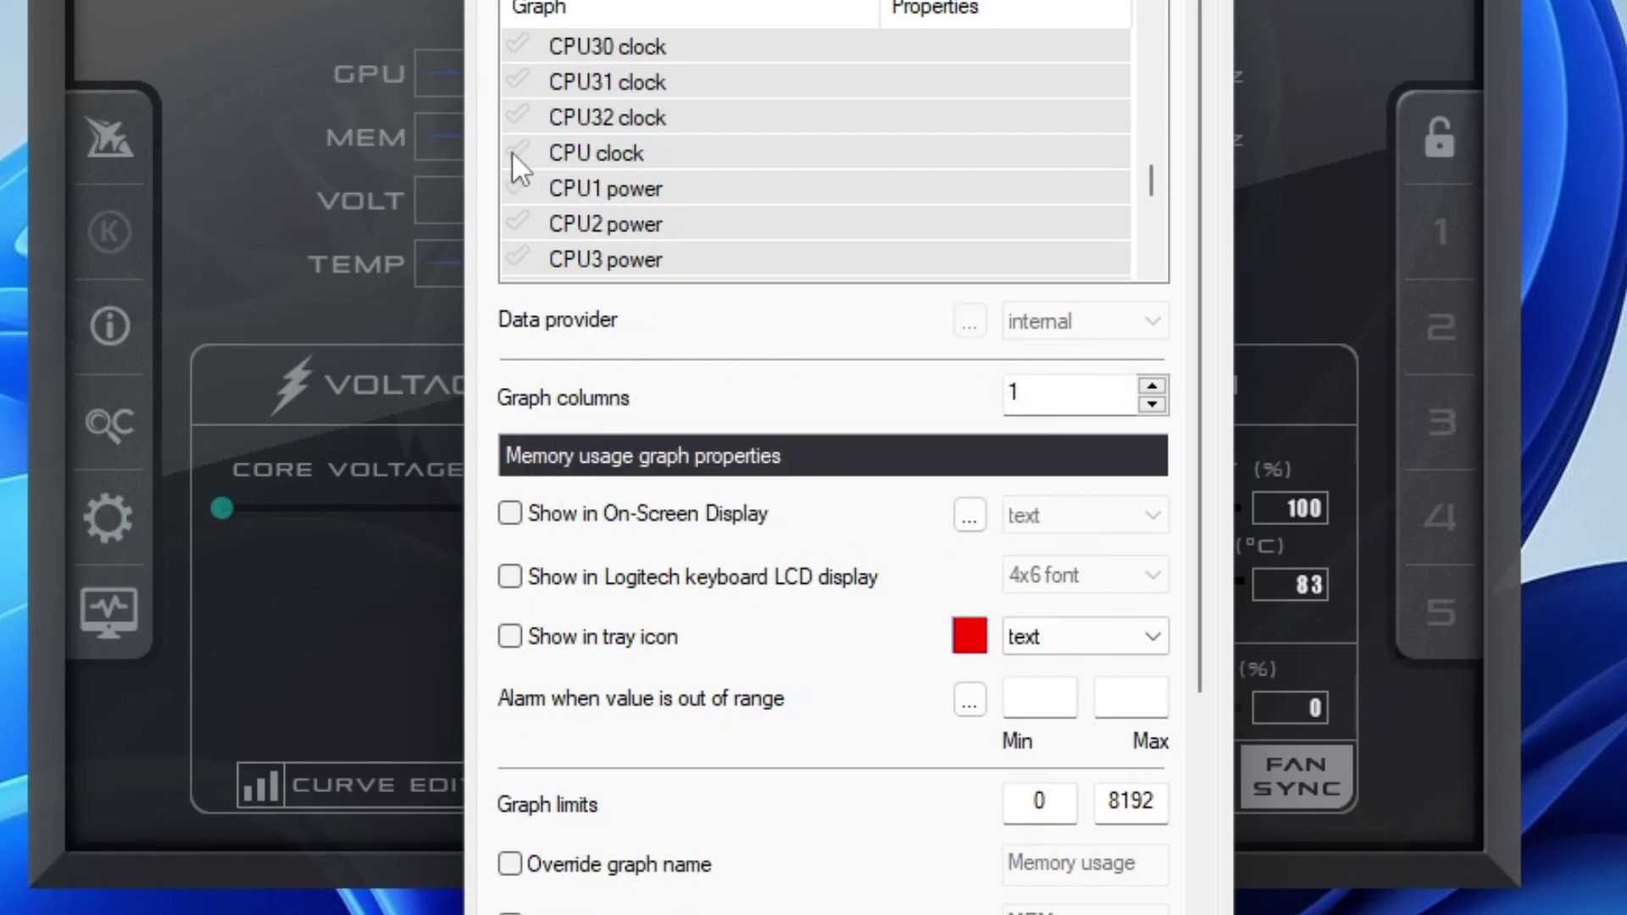
click(515, 155)
Step: Turn on Framerate, Frametime, and Framerate Min, Avg, Max and 1% Low, then select RAM usage
scroll(717, 191, down, 6)
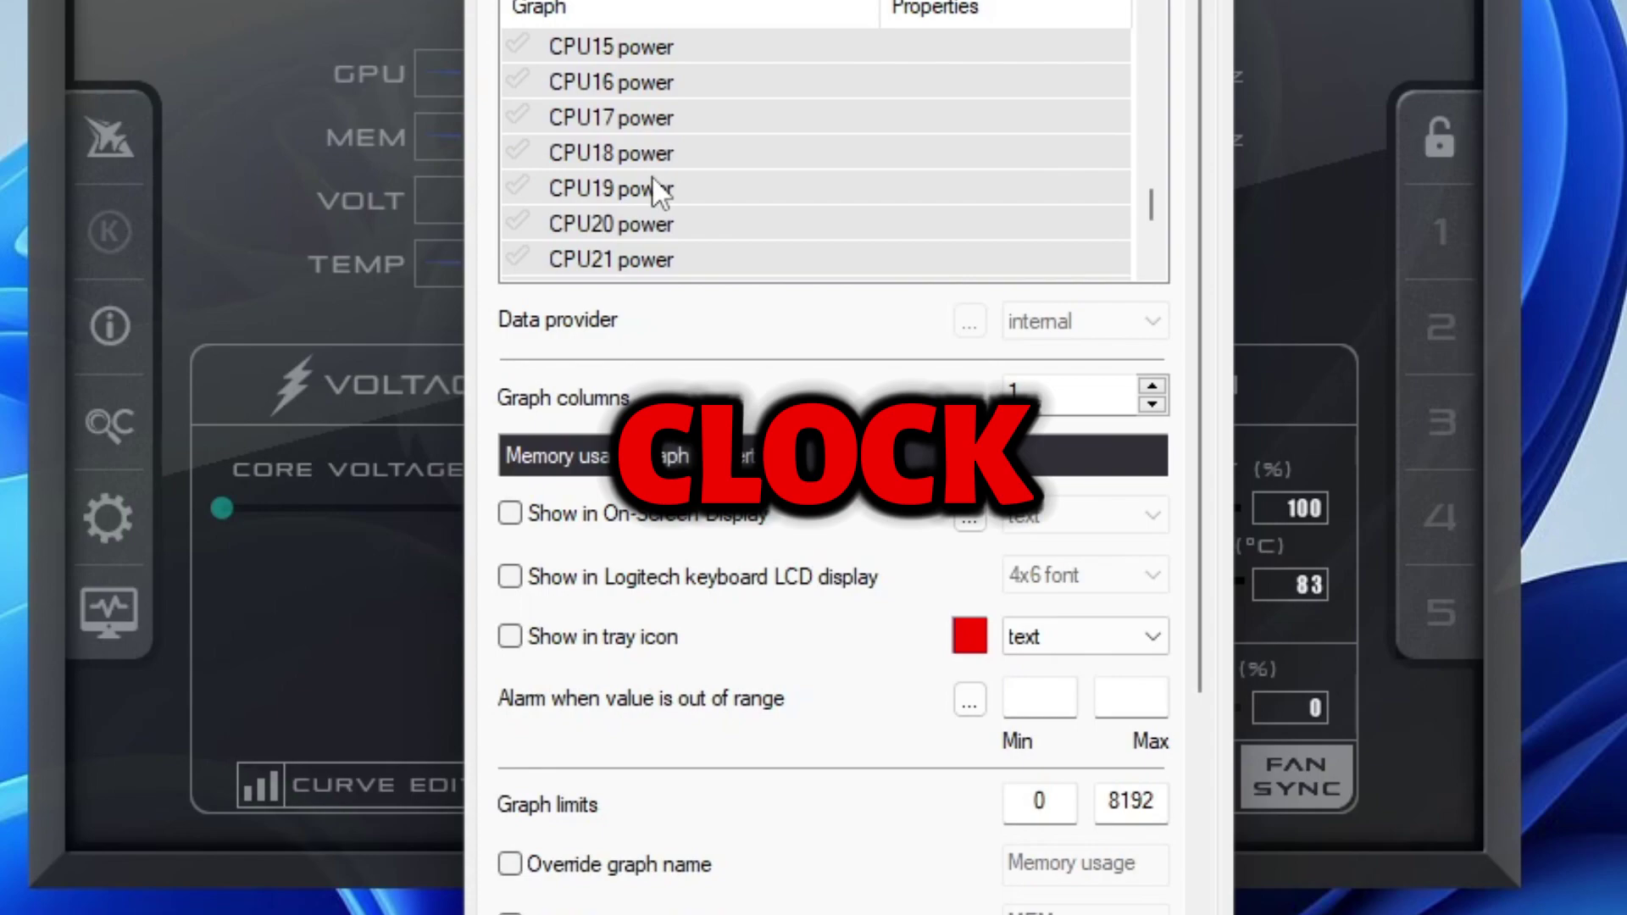
scroll(657, 187, down, 5)
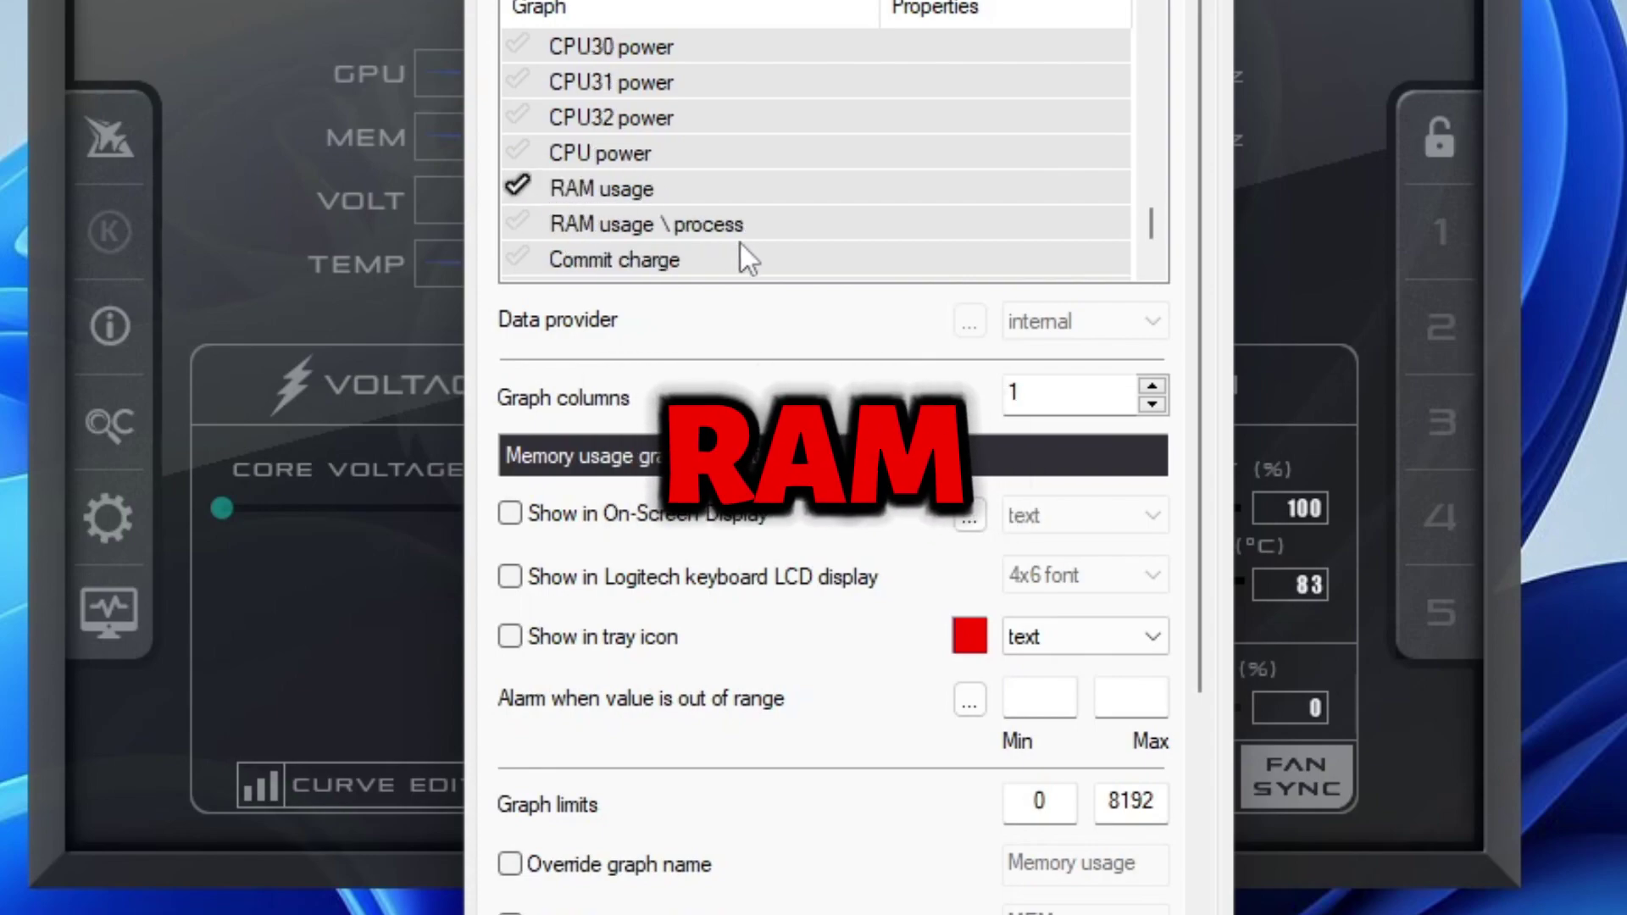
scroll(726, 237, down, 2)
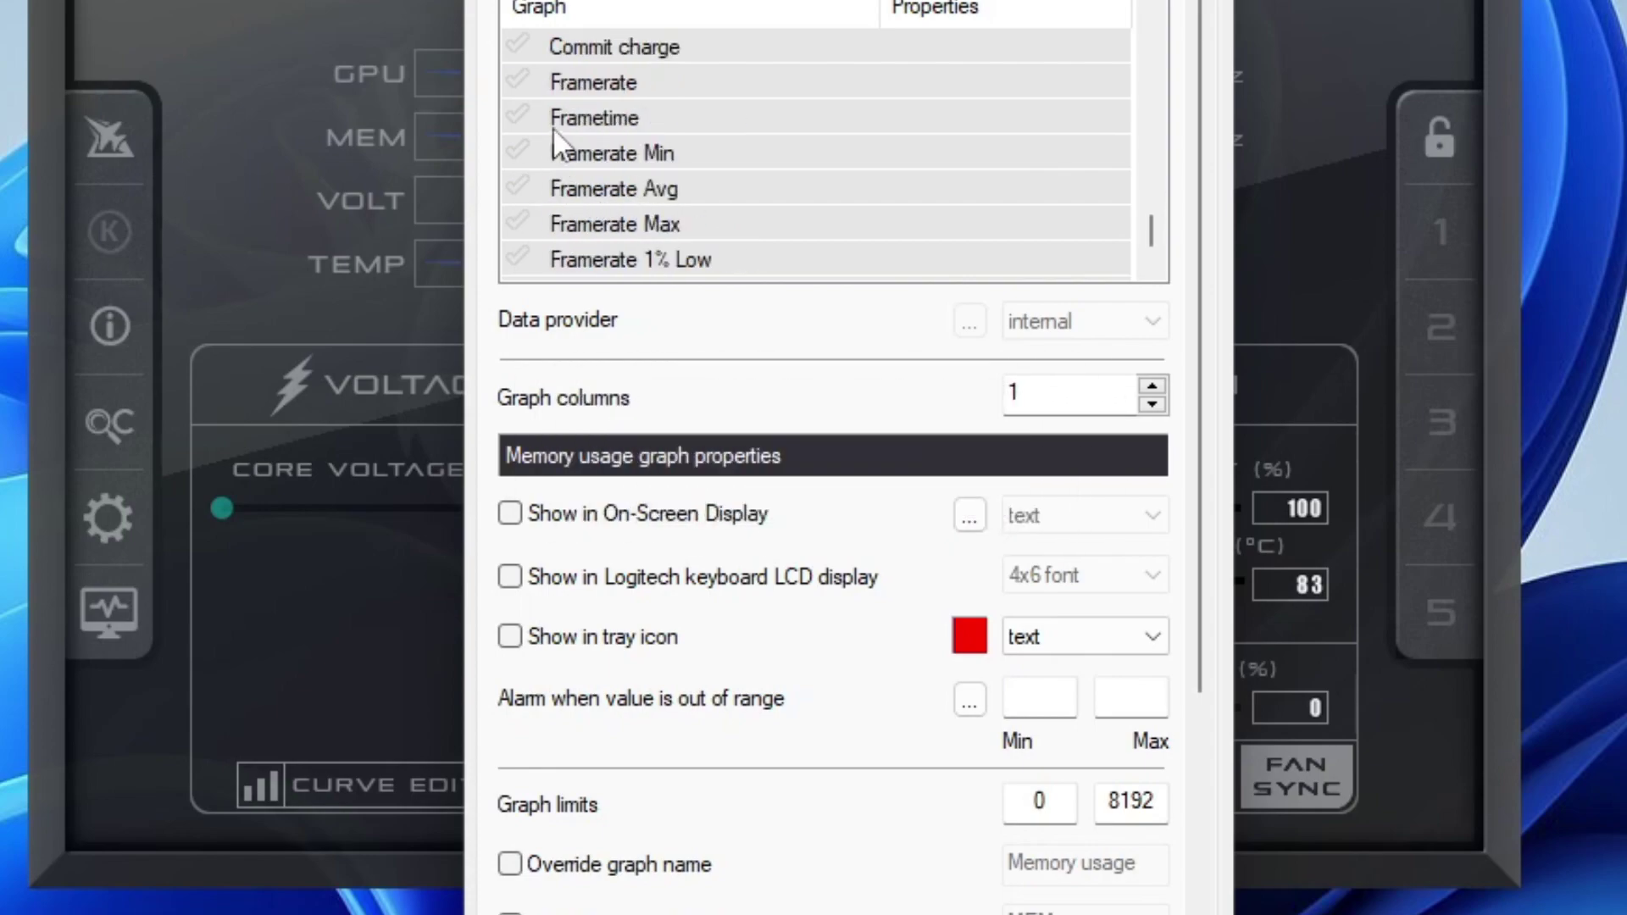
click(519, 80)
click(517, 116)
click(517, 153)
click(517, 188)
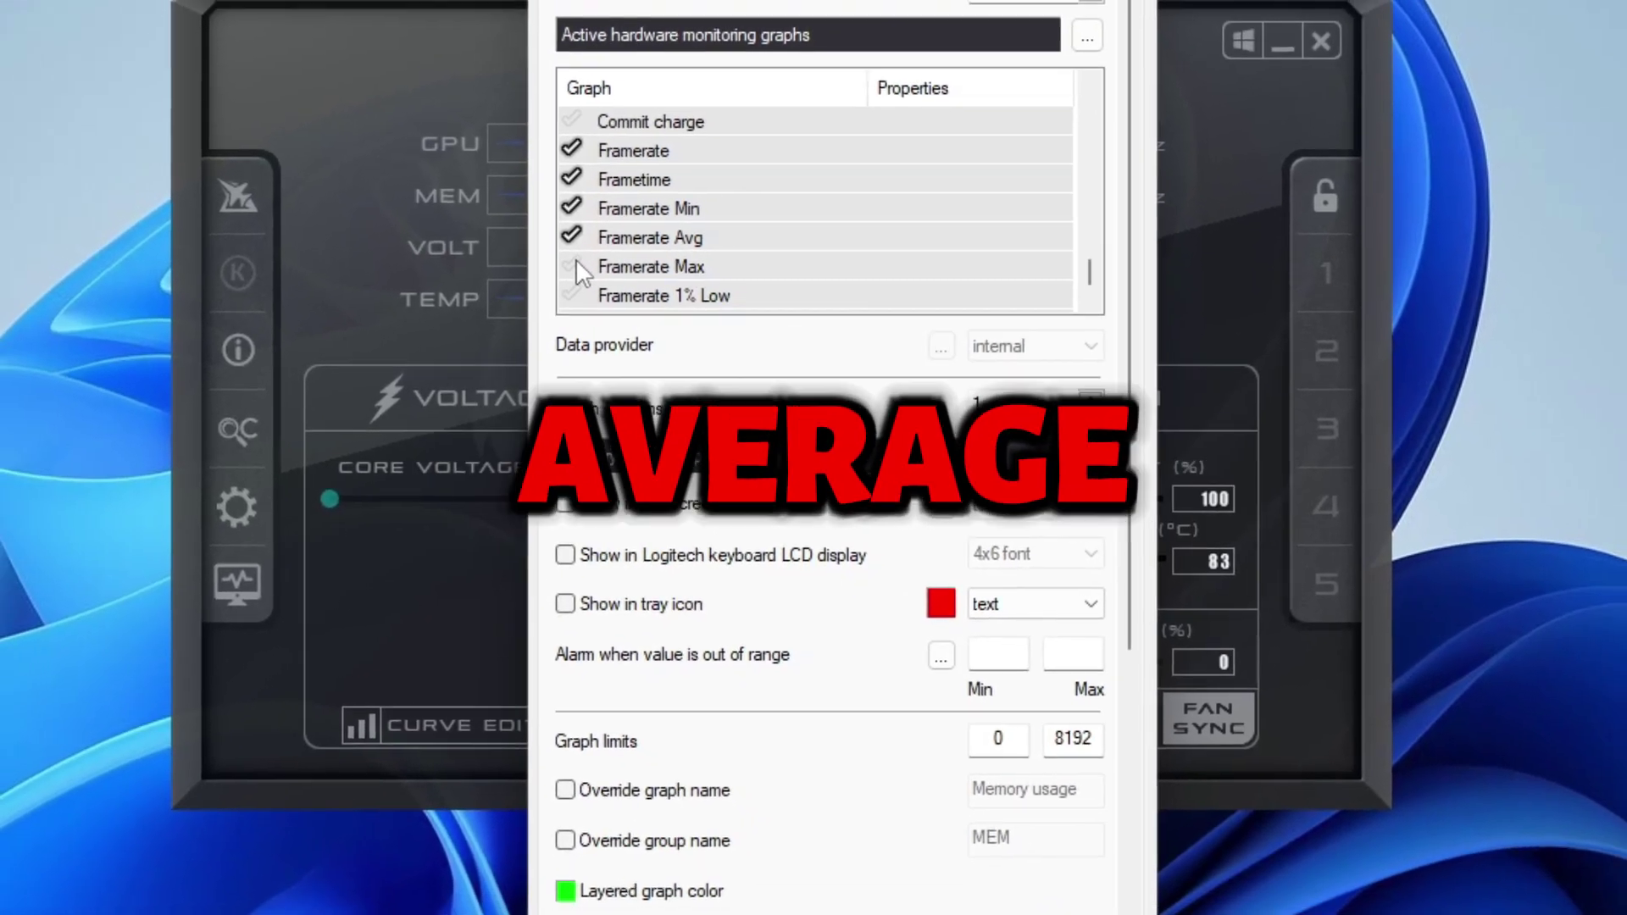
click(573, 266)
scroll(573, 268, down, 1)
click(572, 266)
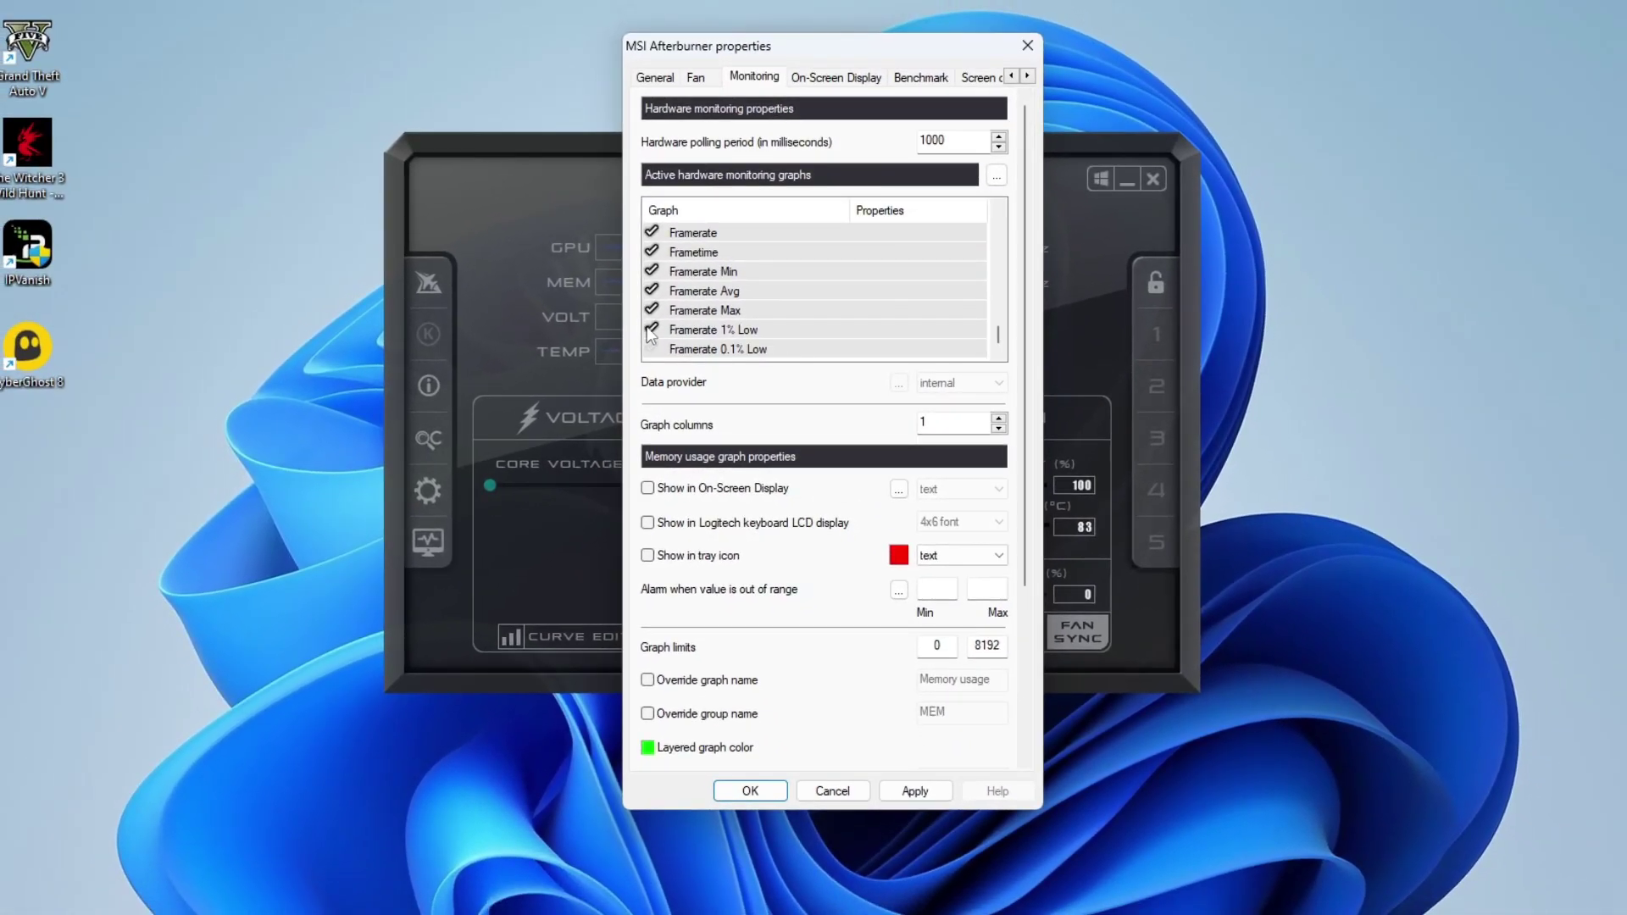
scroll(721, 317, up, 2)
click(744, 291)
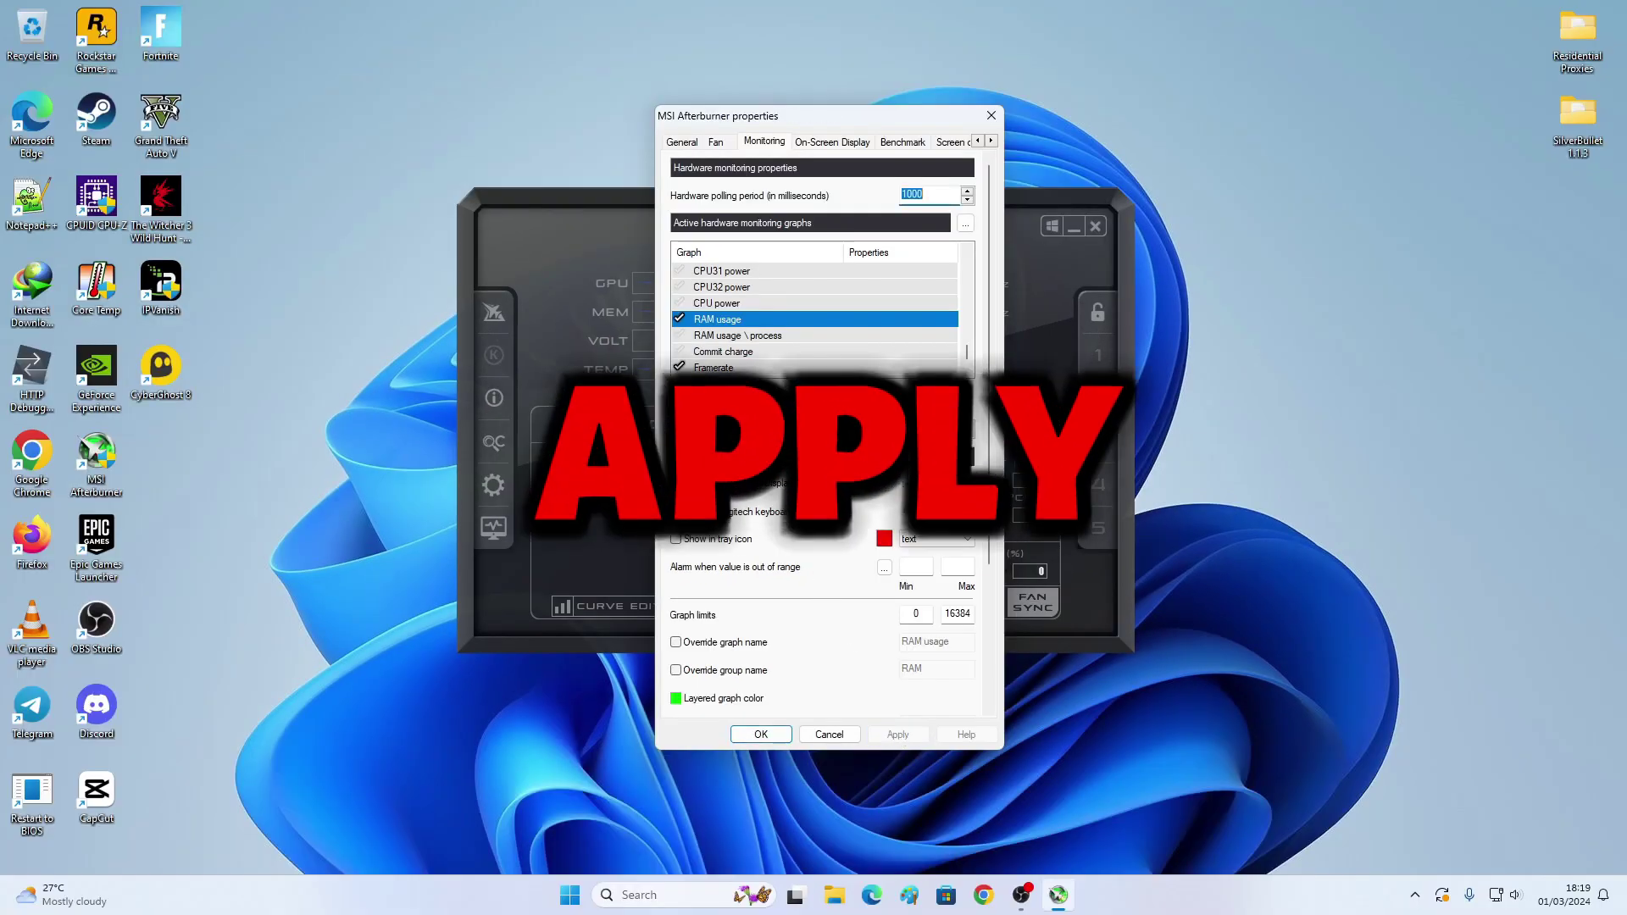
Step: On the On-Screen Display tab, bind Toggle to Alt+T, Show to Alt+S and Hide to Alt+H
click(821, 144)
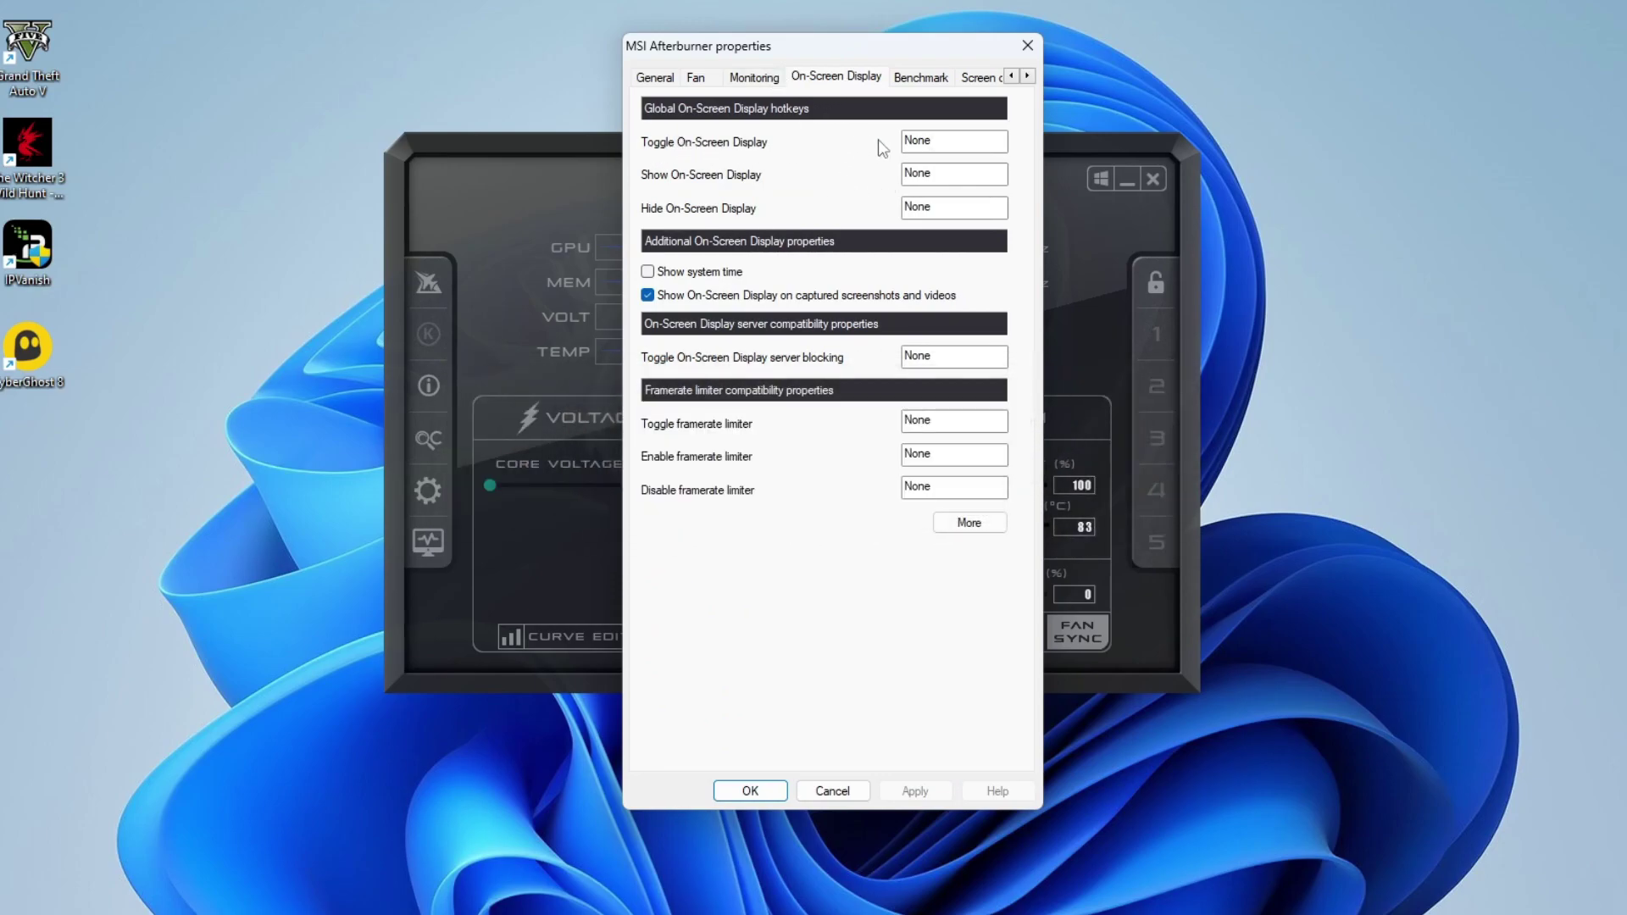
key(alt+t)
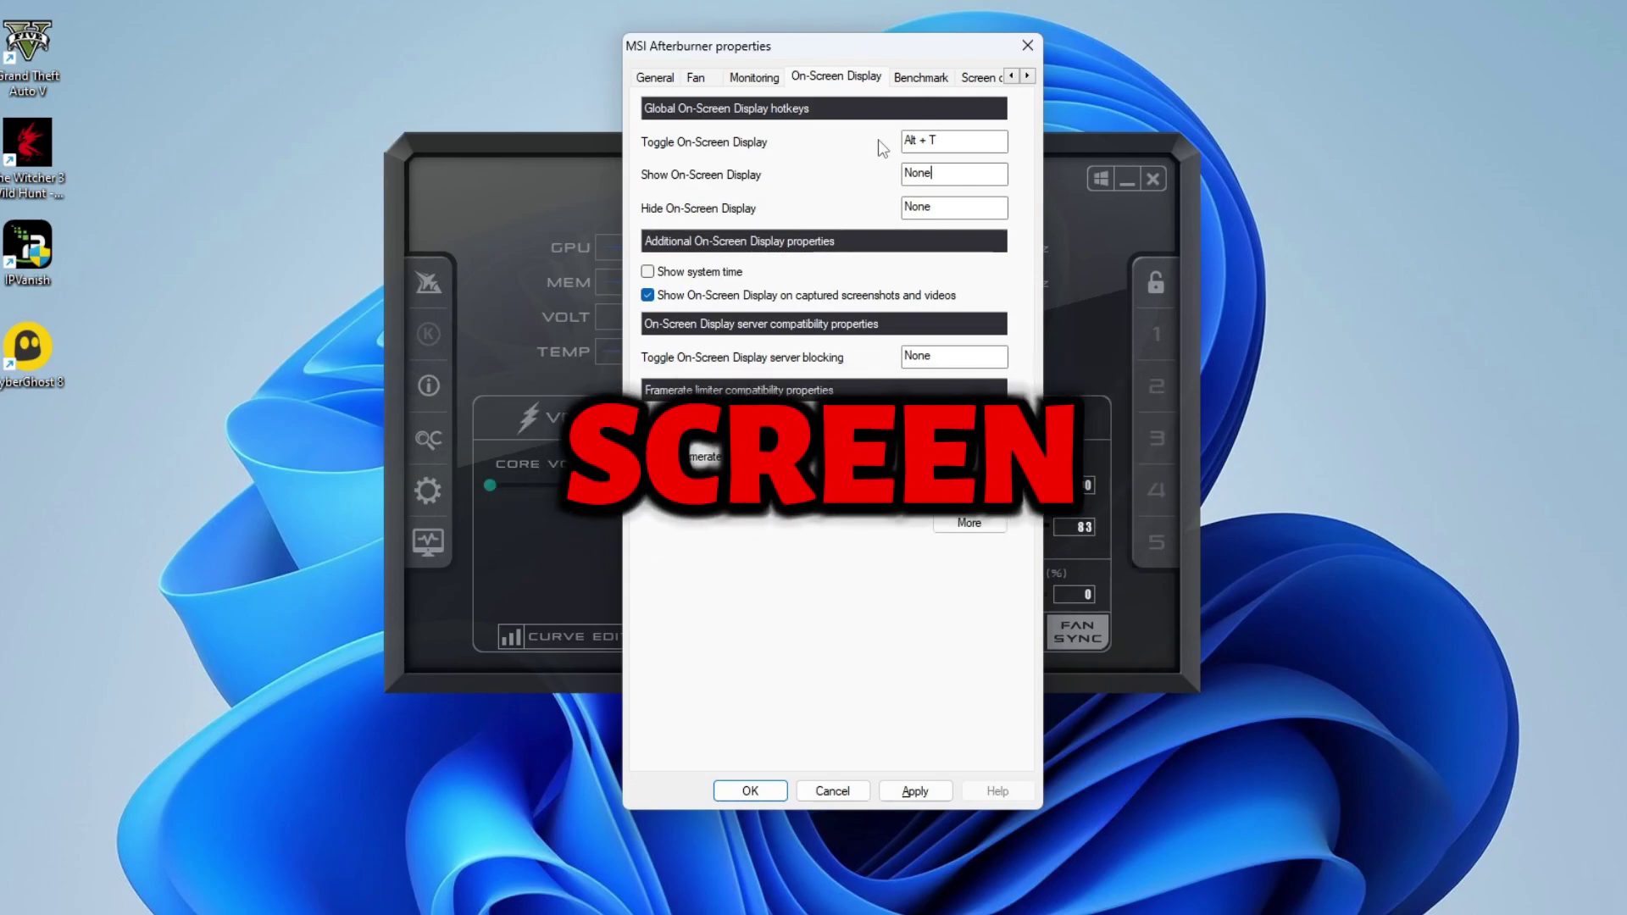
key(Tab)
key(alt)
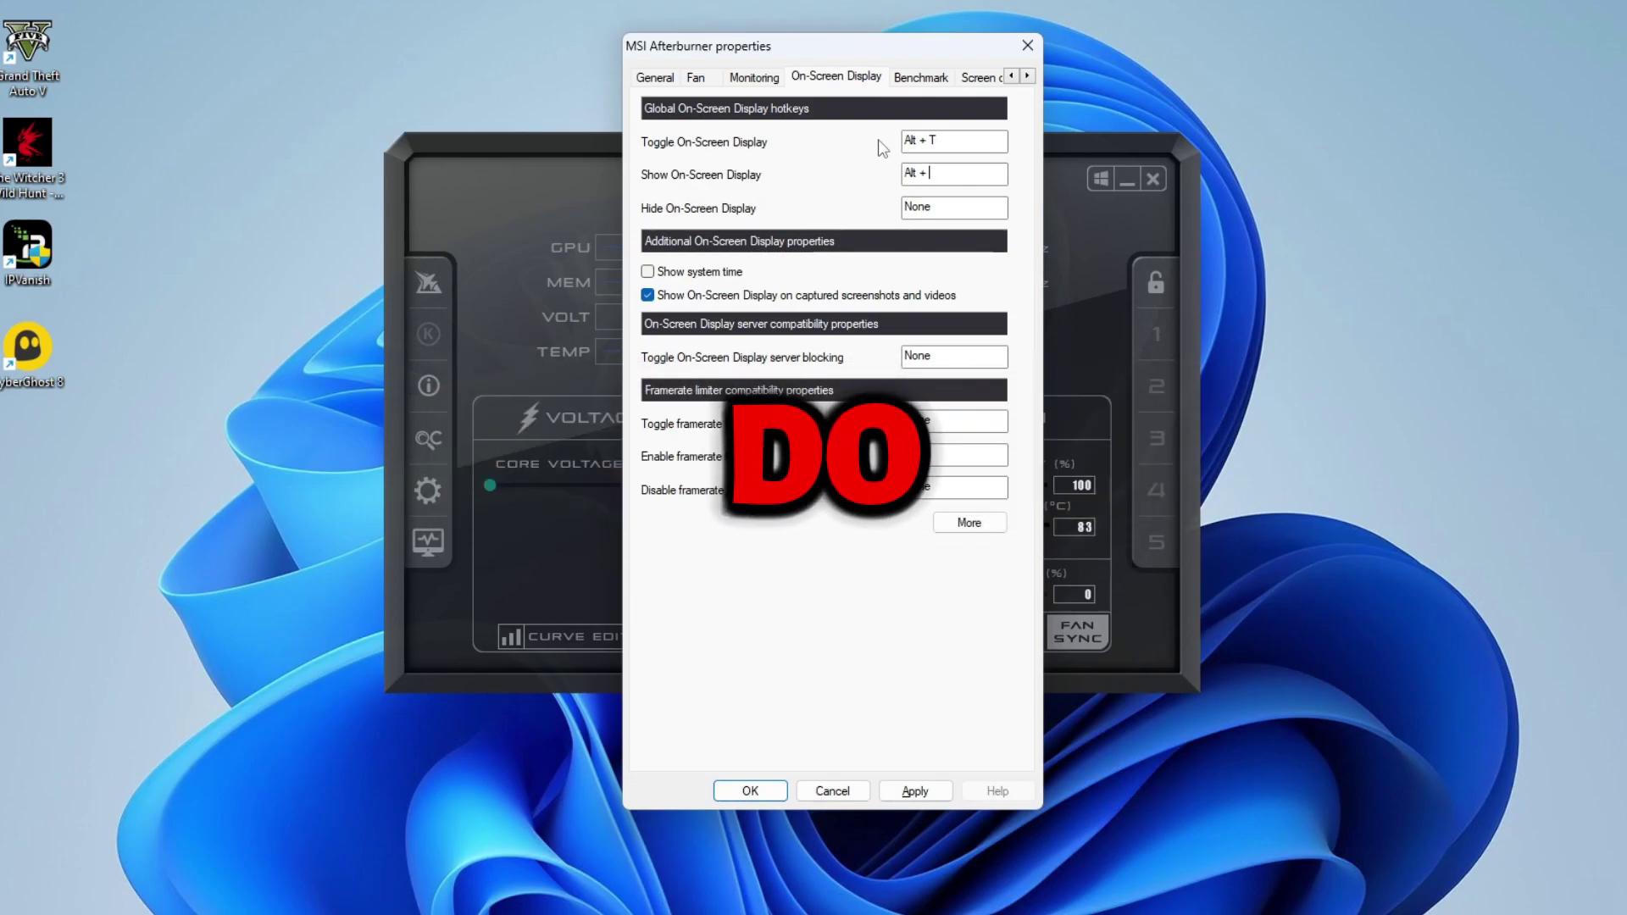
key(alt+s)
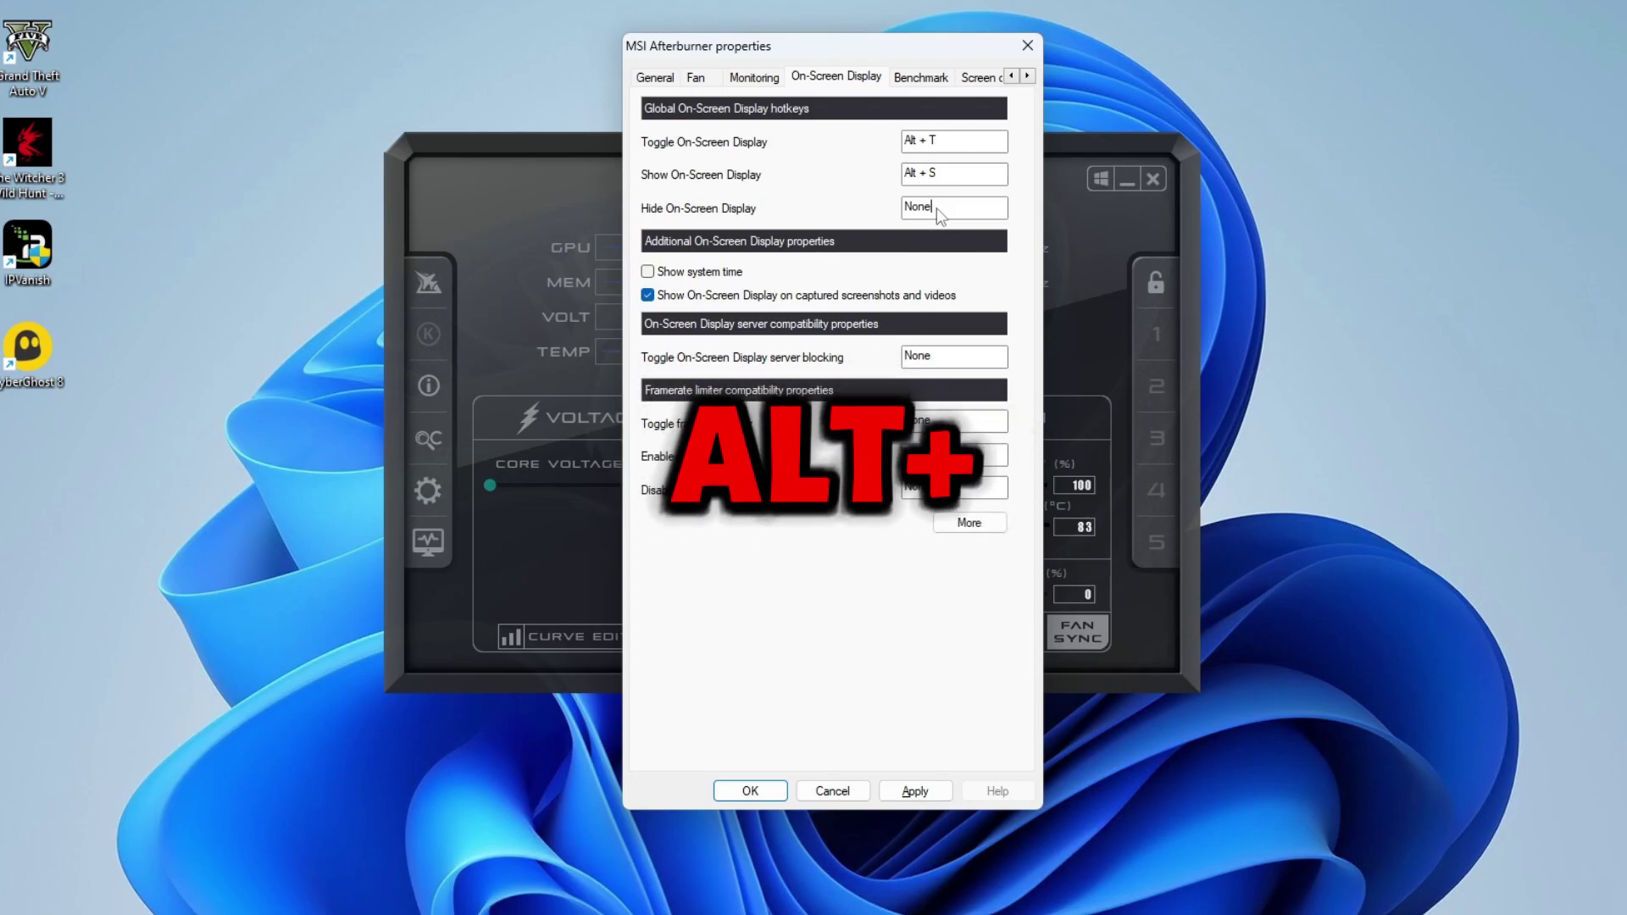
key(alt)
key(alt+h)
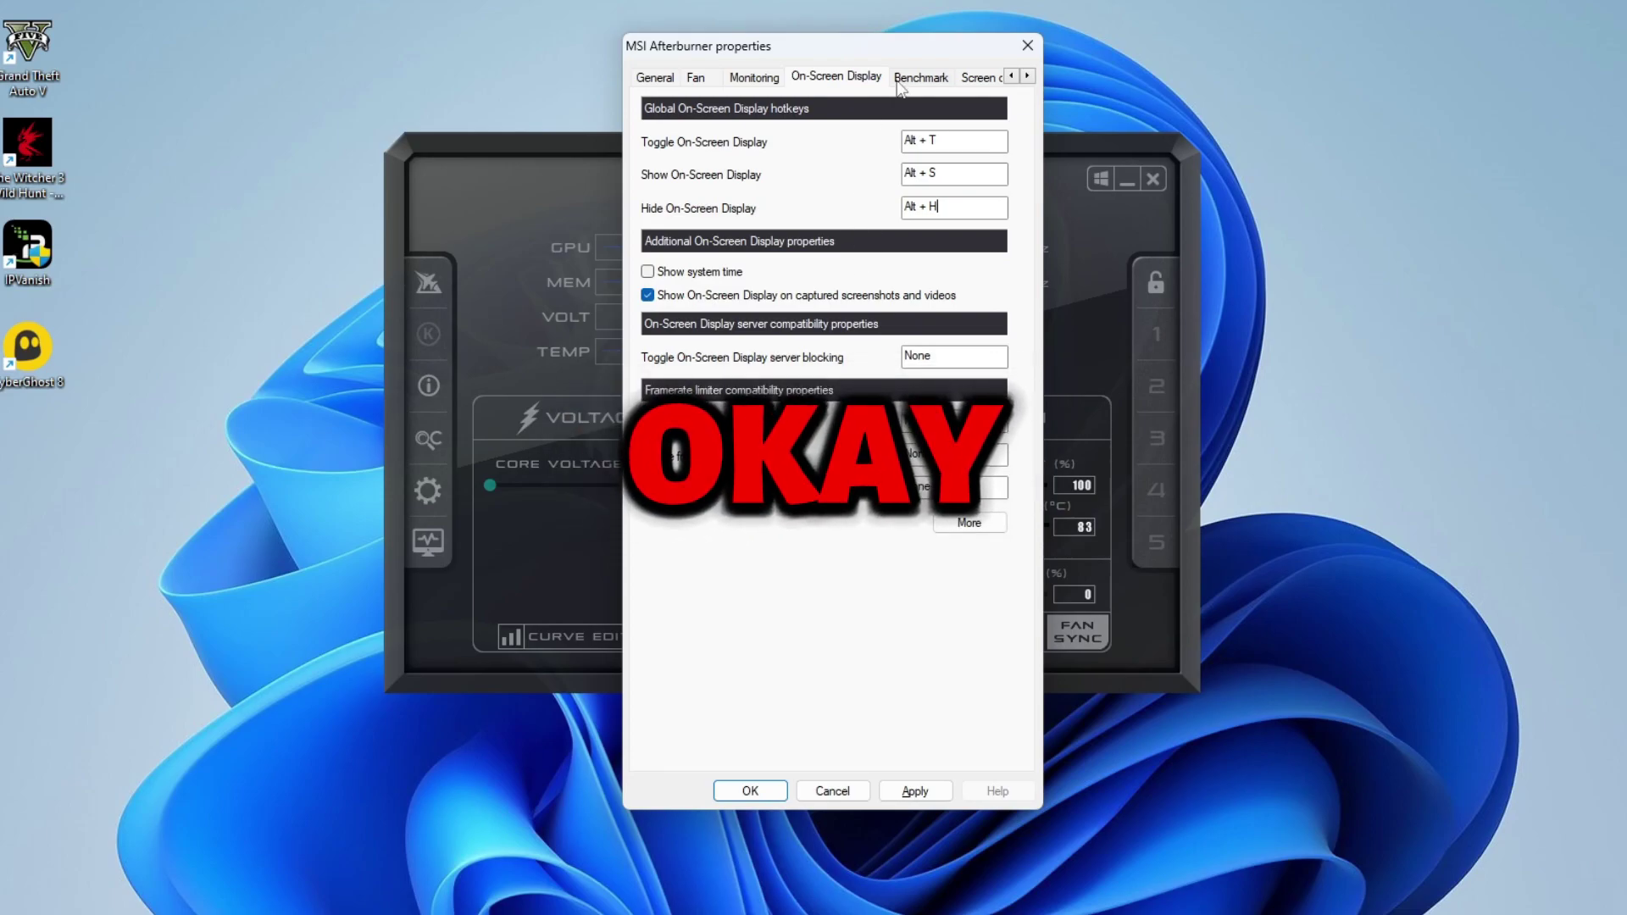
Step: On the Benchmark tab, bind Begin recording to [ and End recording to ], then apply
click(929, 82)
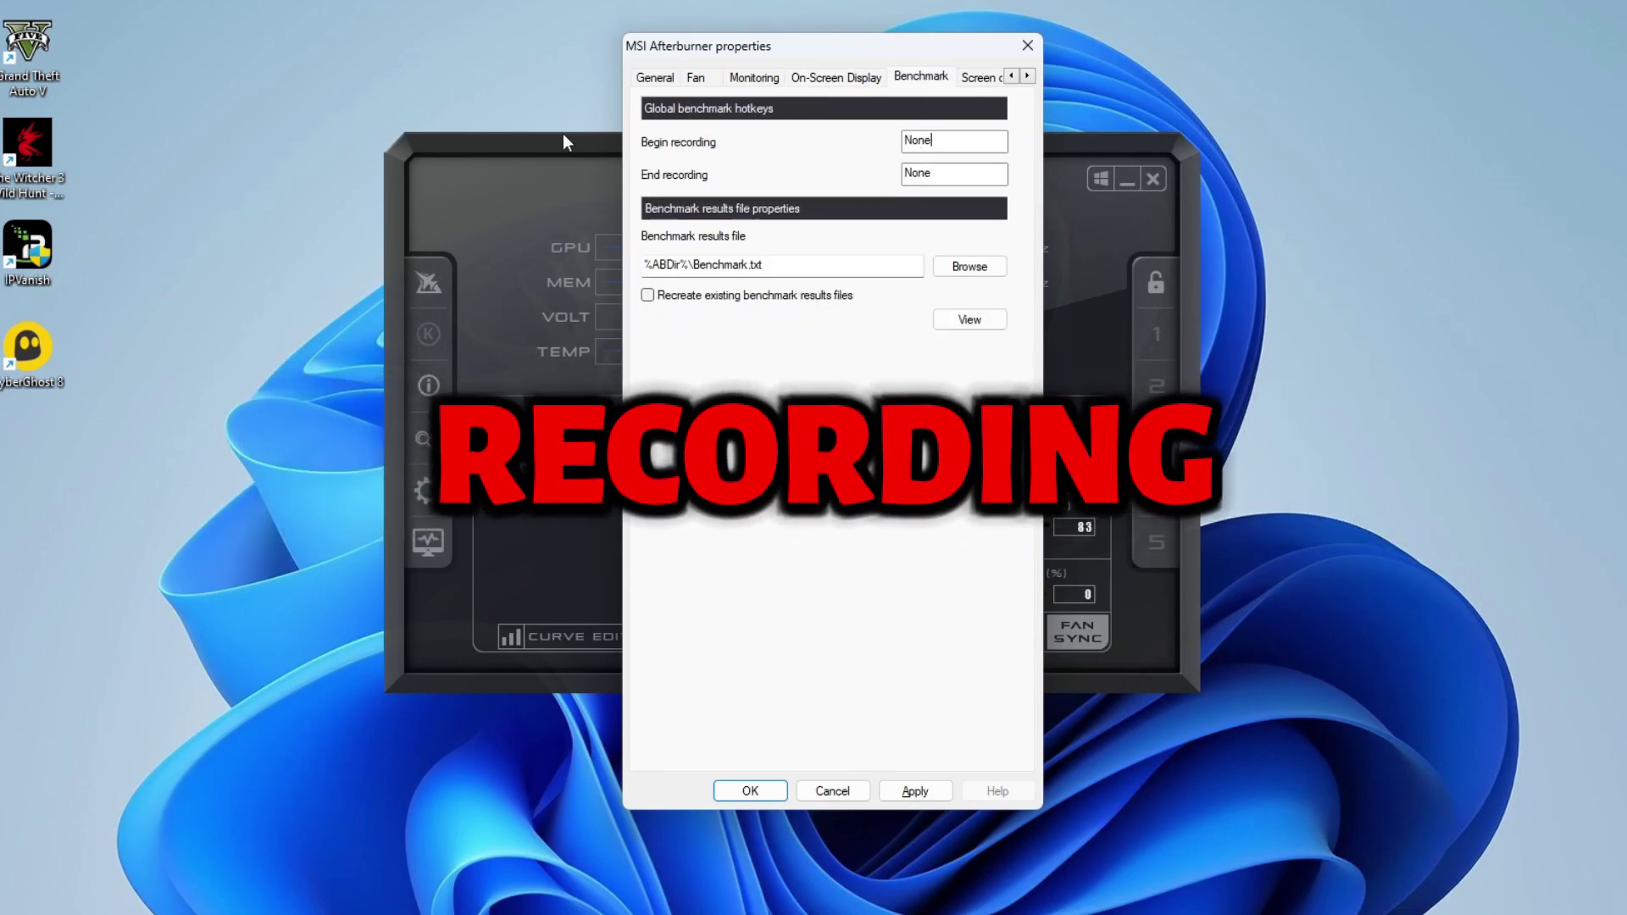
key(Tab)
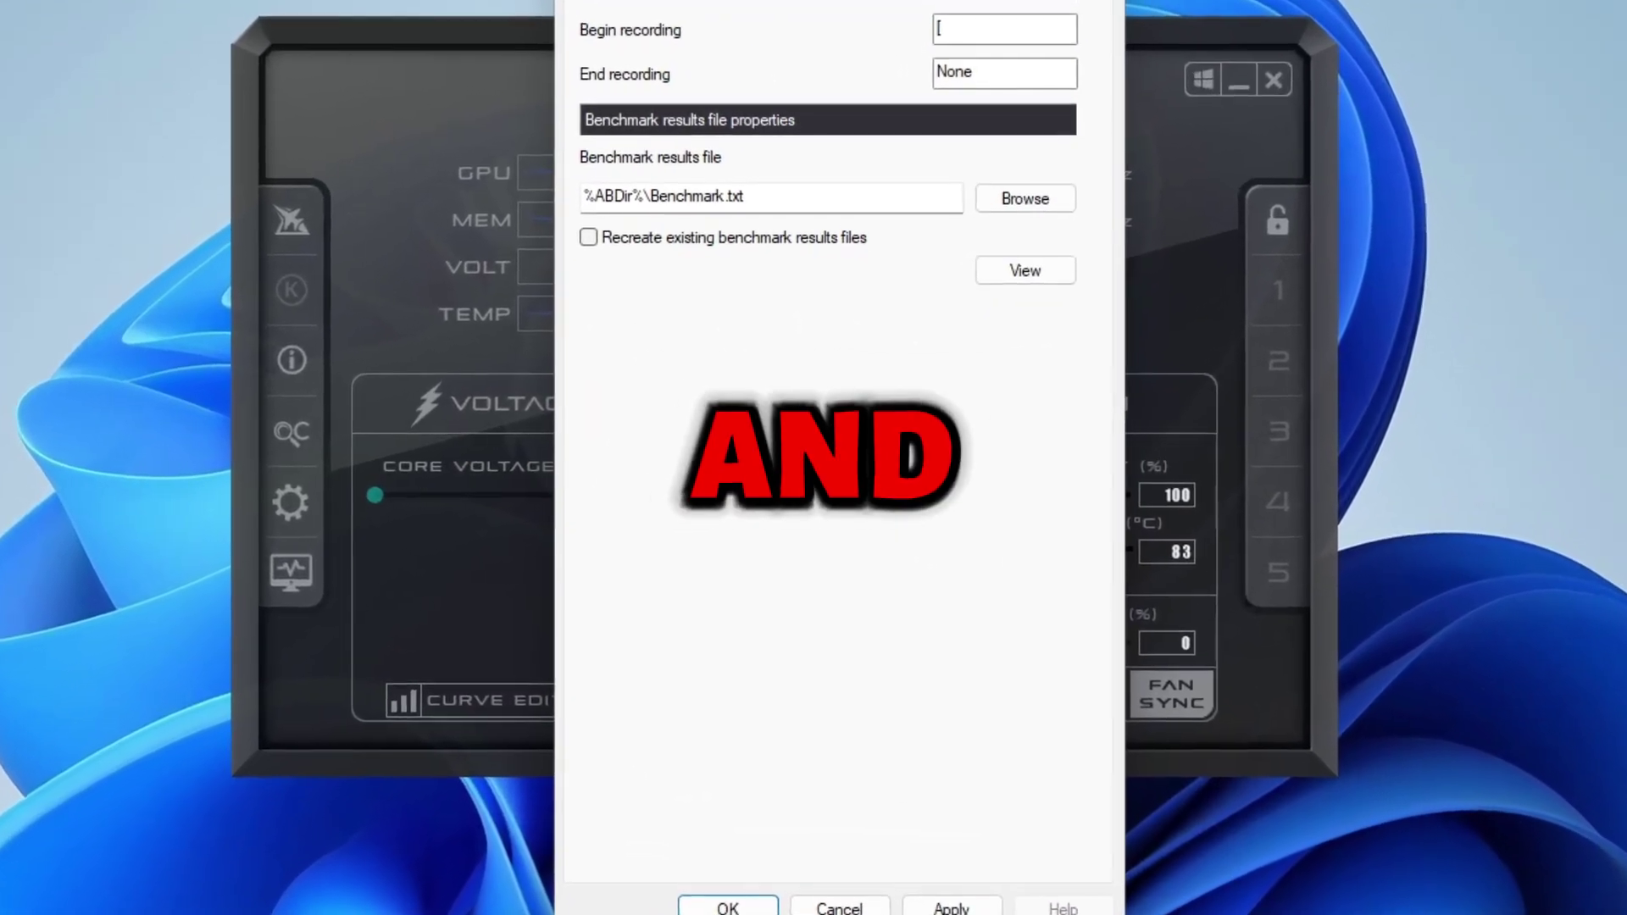
click(956, 111)
key(bracketright)
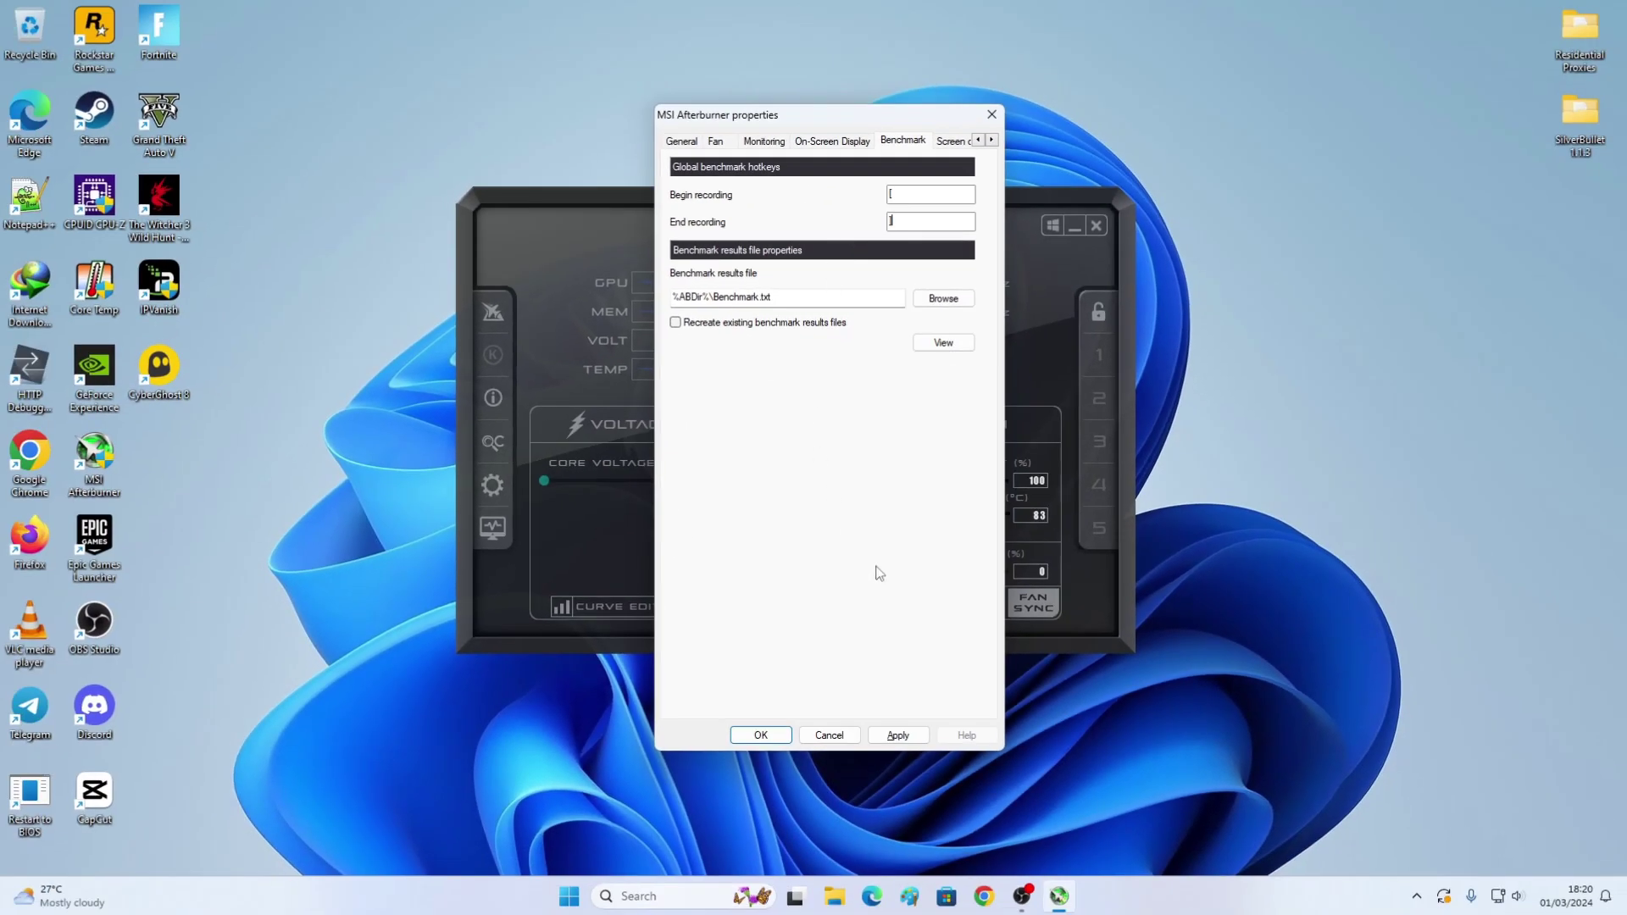
click(914, 785)
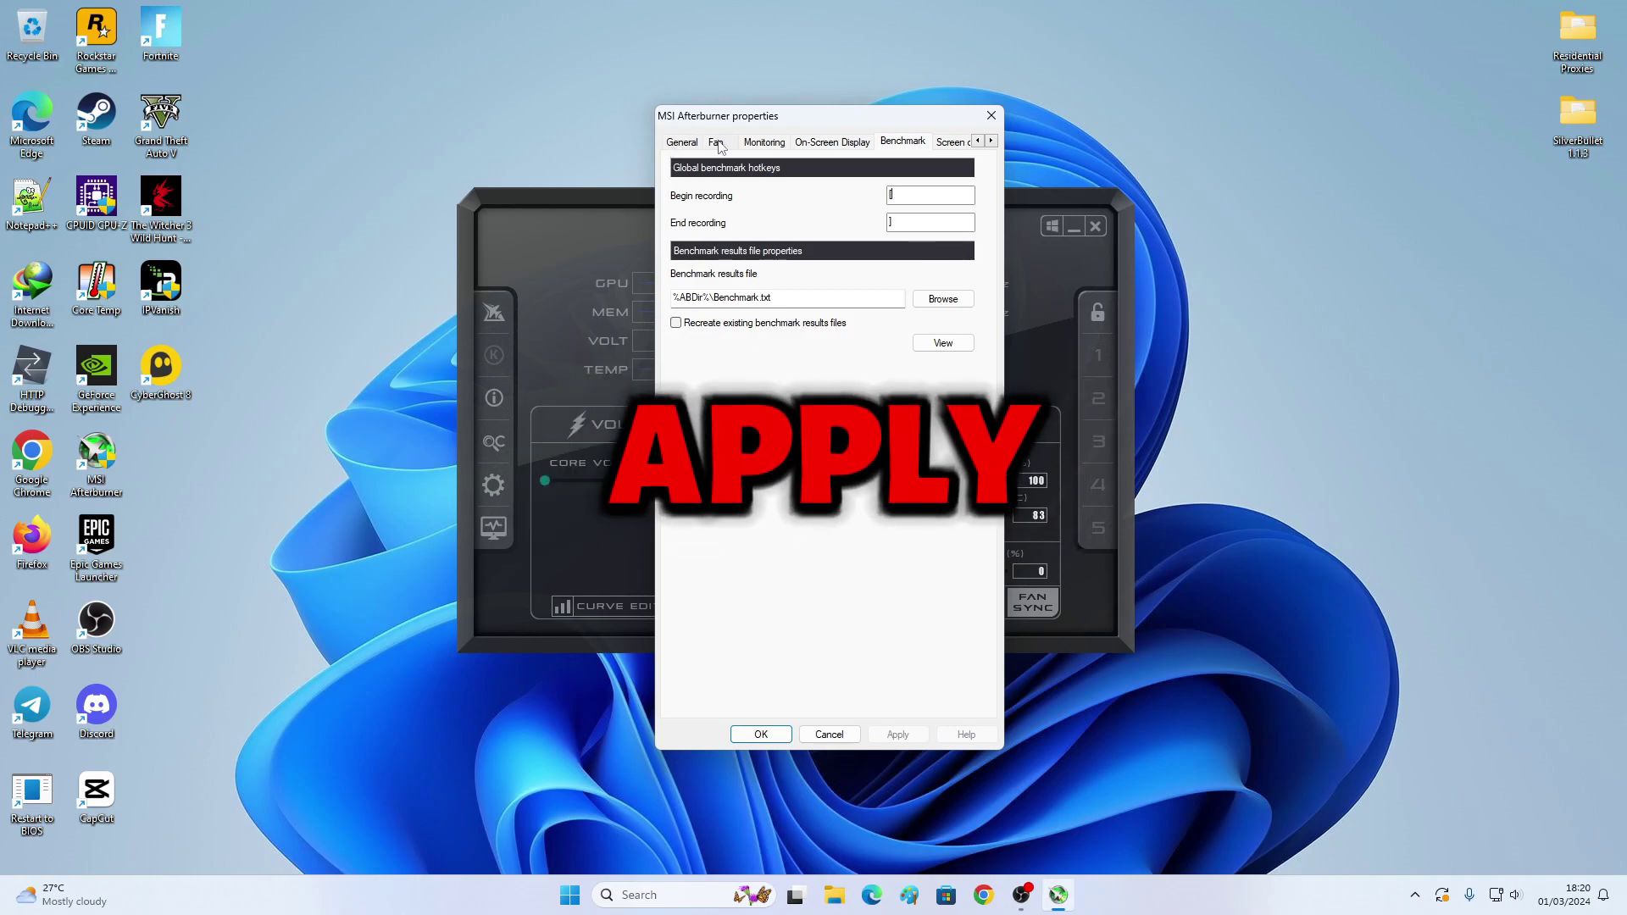
Step: Recheck the ticked graphs on the Monitoring tab, keeping GPU temperature on, then Apply and OK
click(827, 142)
click(768, 142)
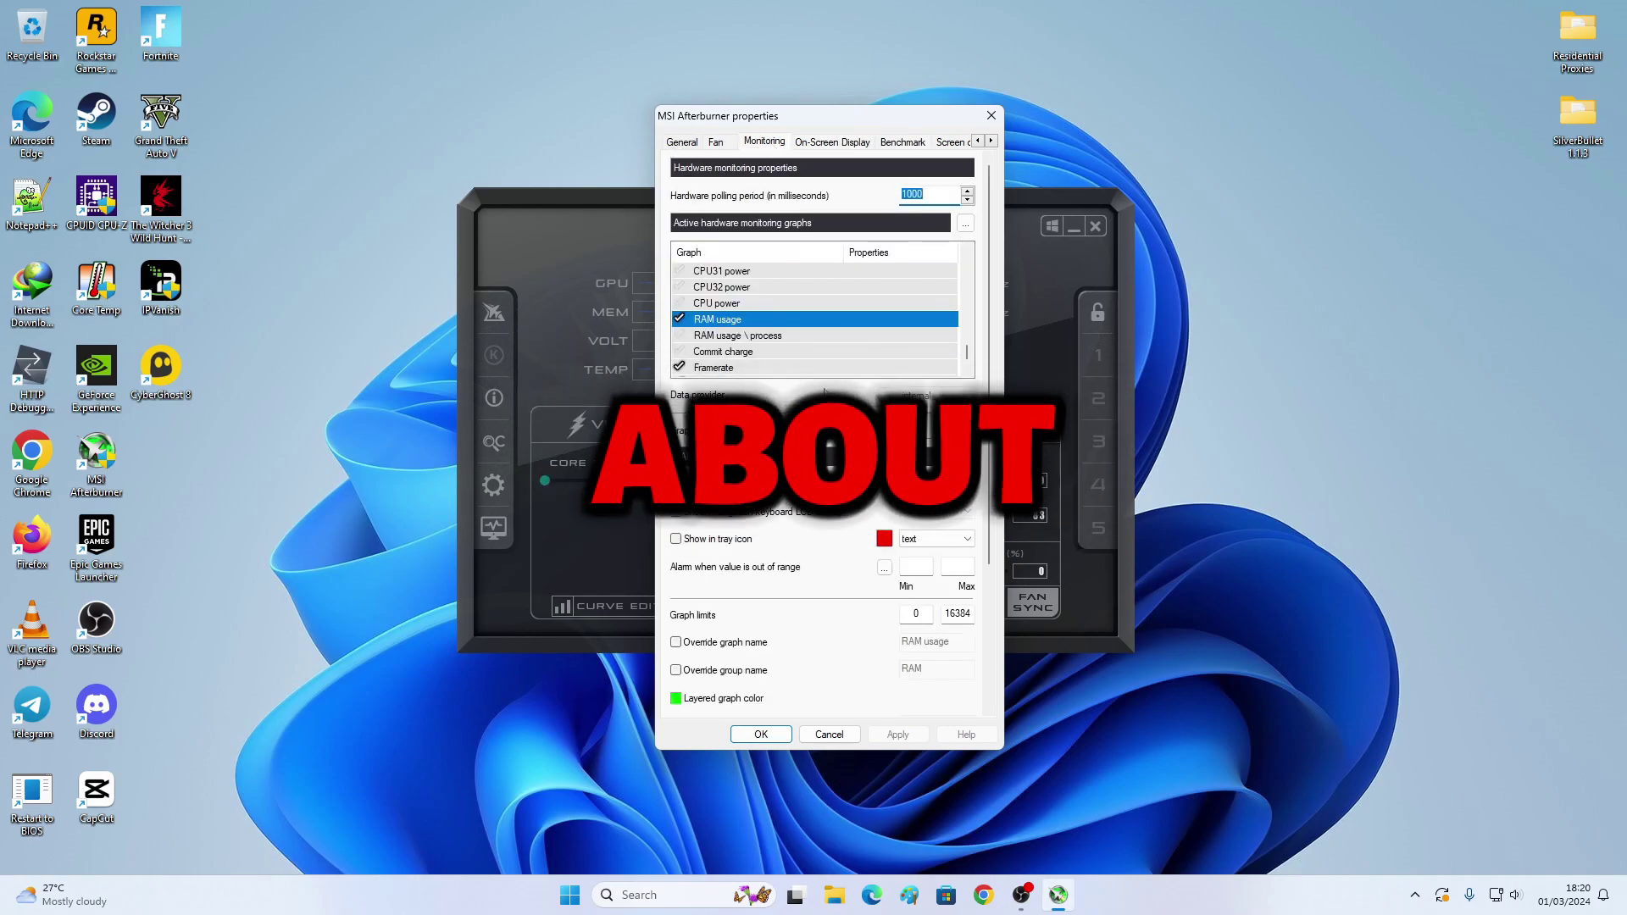
drag(971, 363, 979, 329)
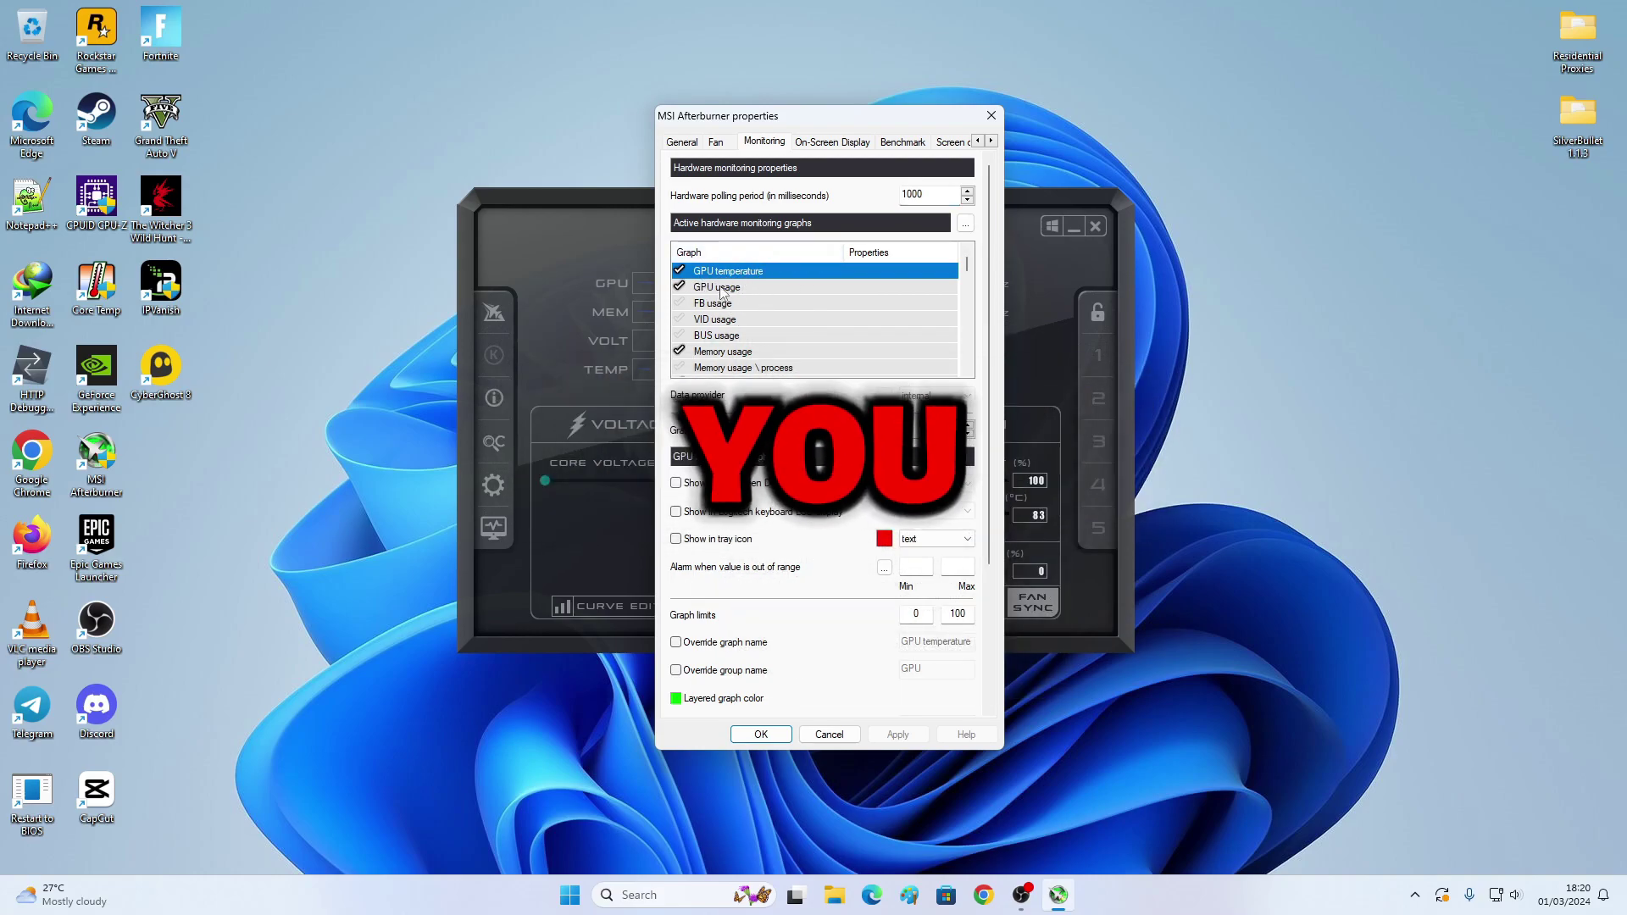
click(680, 271)
click(680, 272)
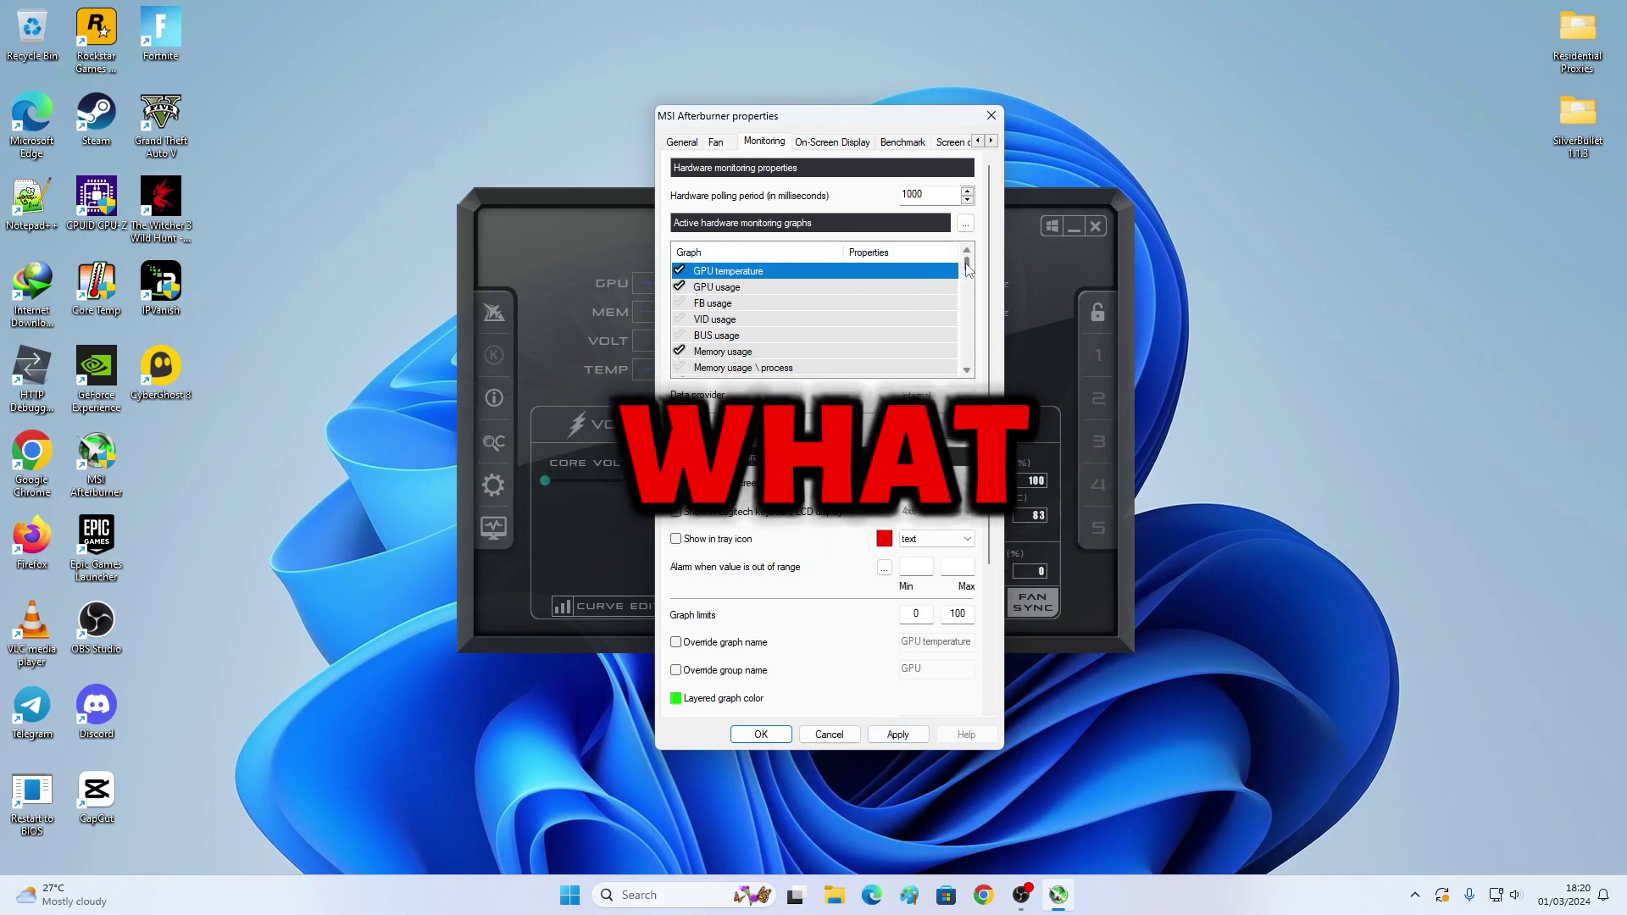
mouse_move(969, 268)
mouse_down()
mouse_move(967, 326)
mouse_move(968, 276)
mouse_up()
click(898, 734)
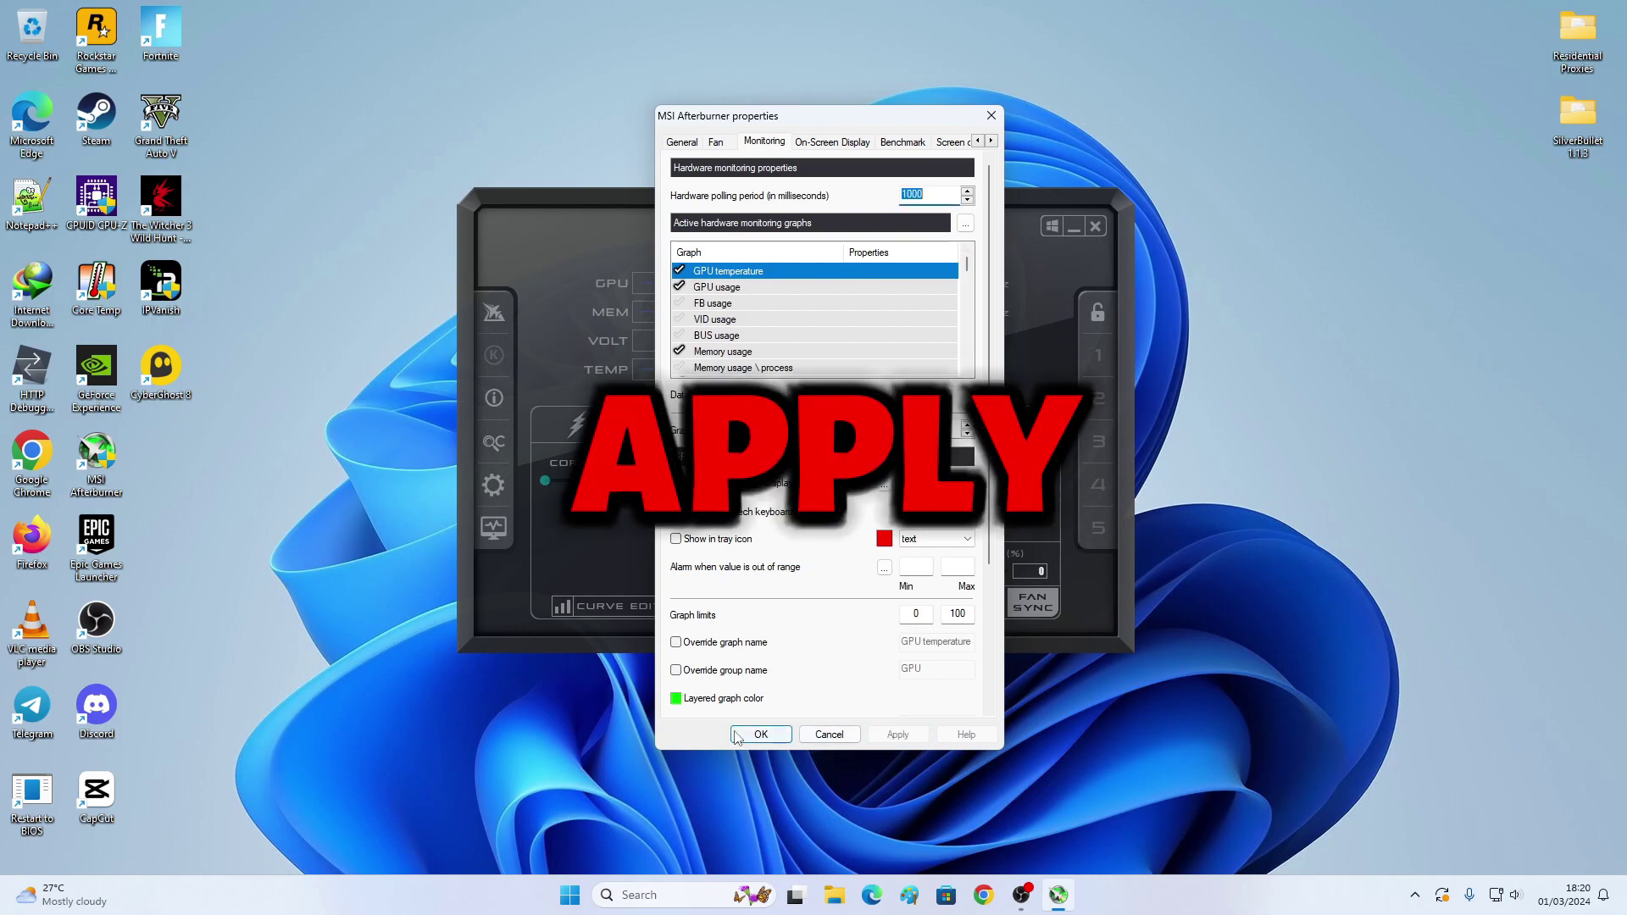
click(761, 734)
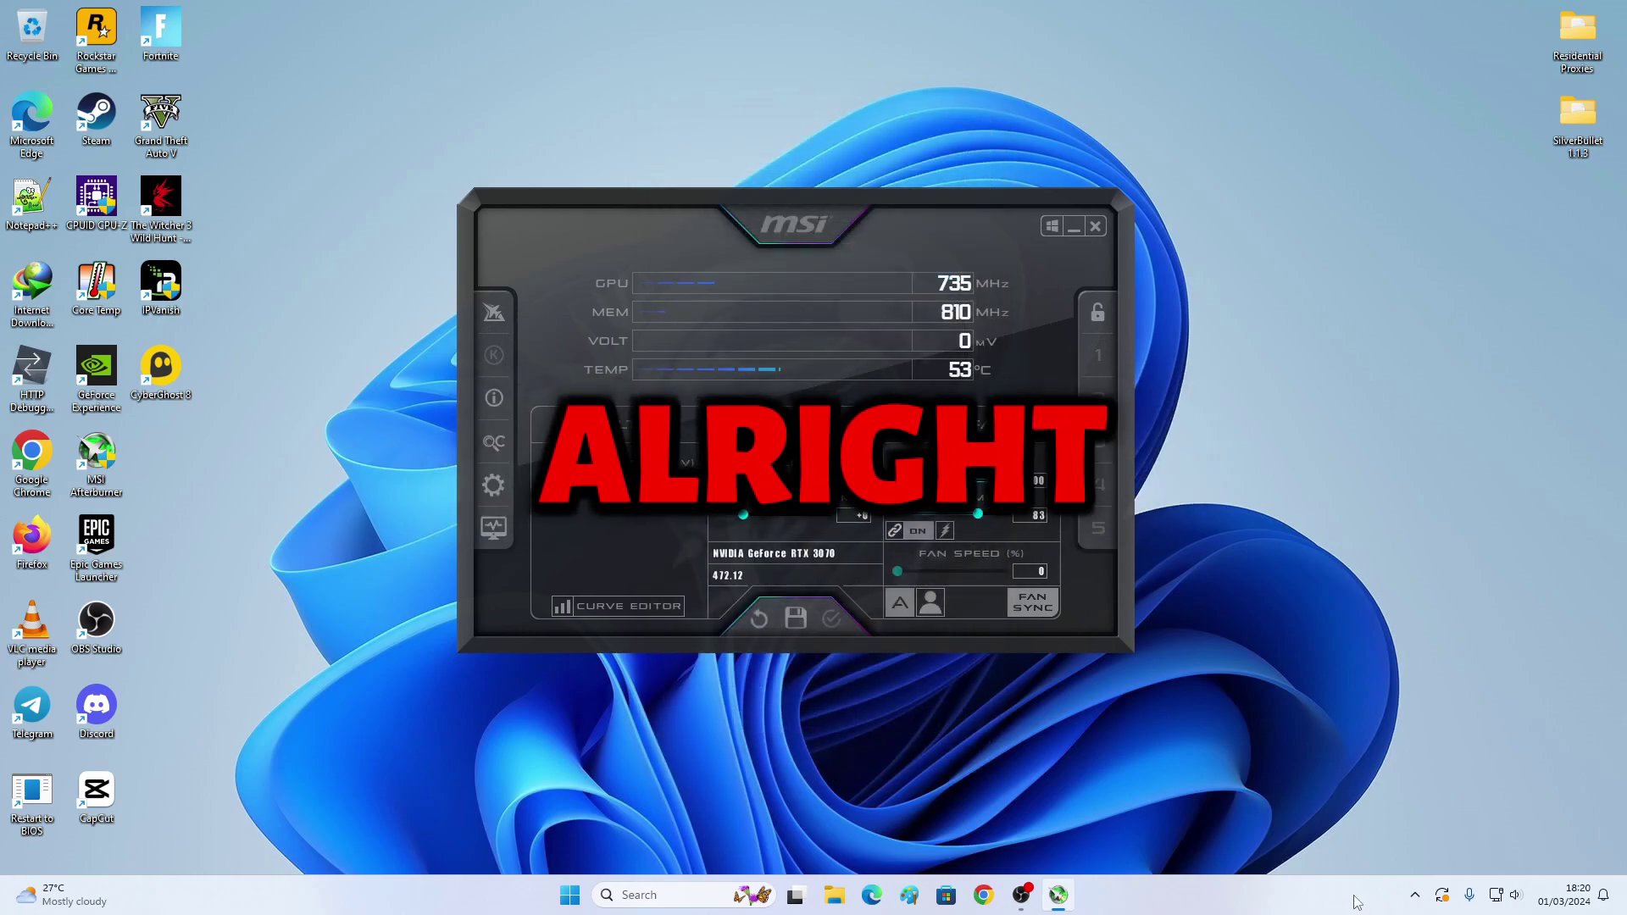
Step: Launch RivaTuner Statistics Server from the tray and set its overlay font to Unispace Bold, size 7
click(1415, 895)
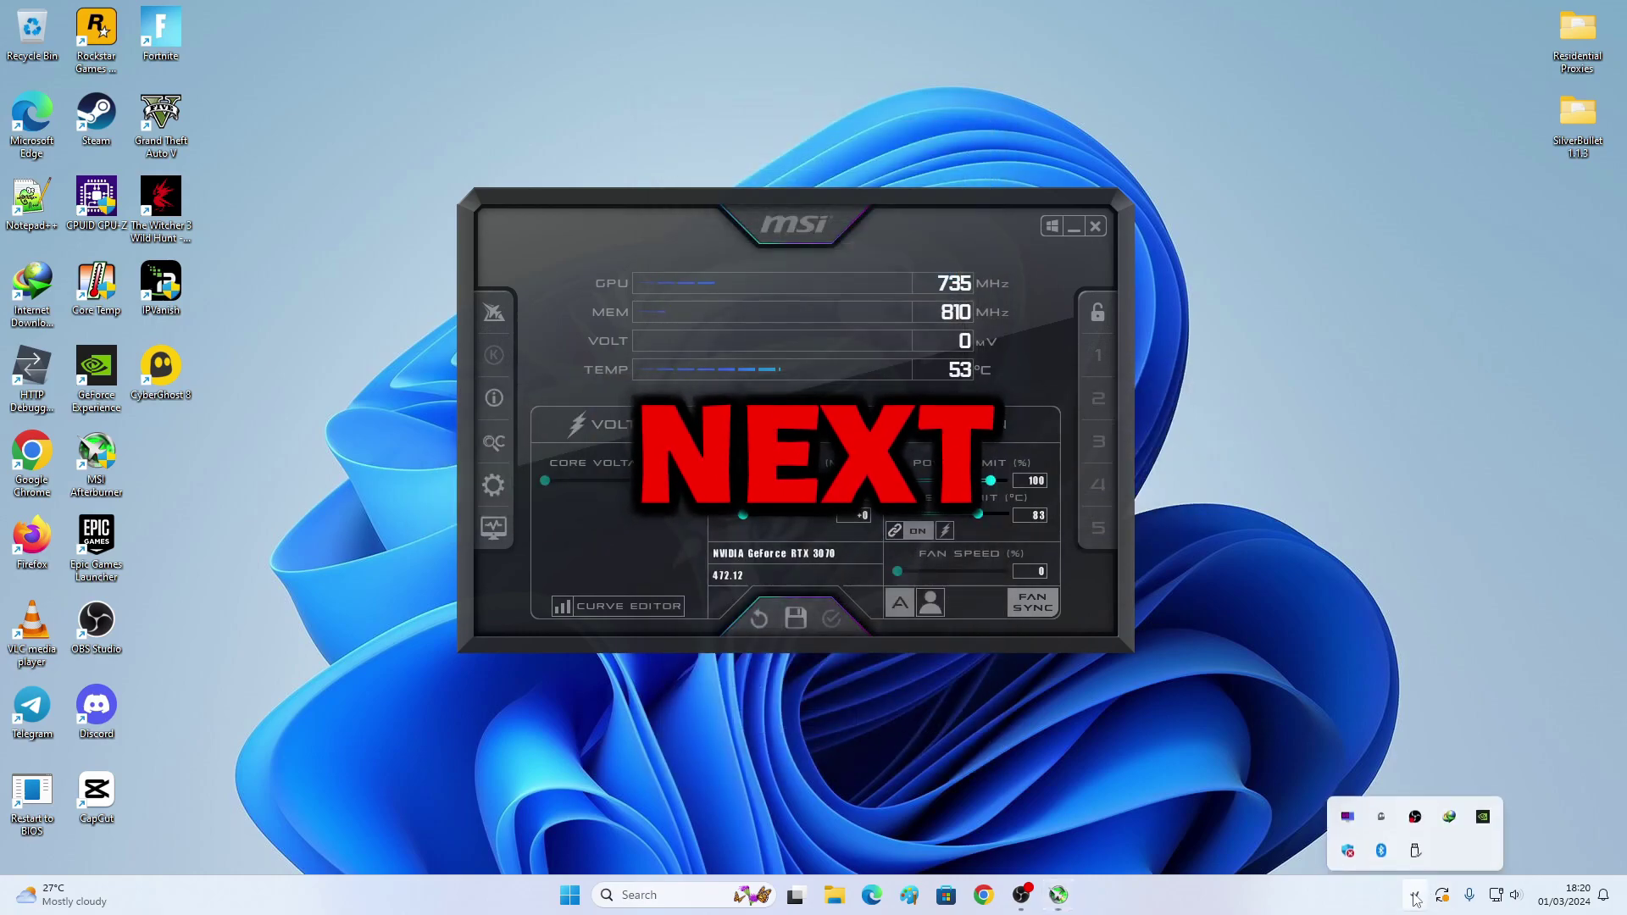
click(1349, 811)
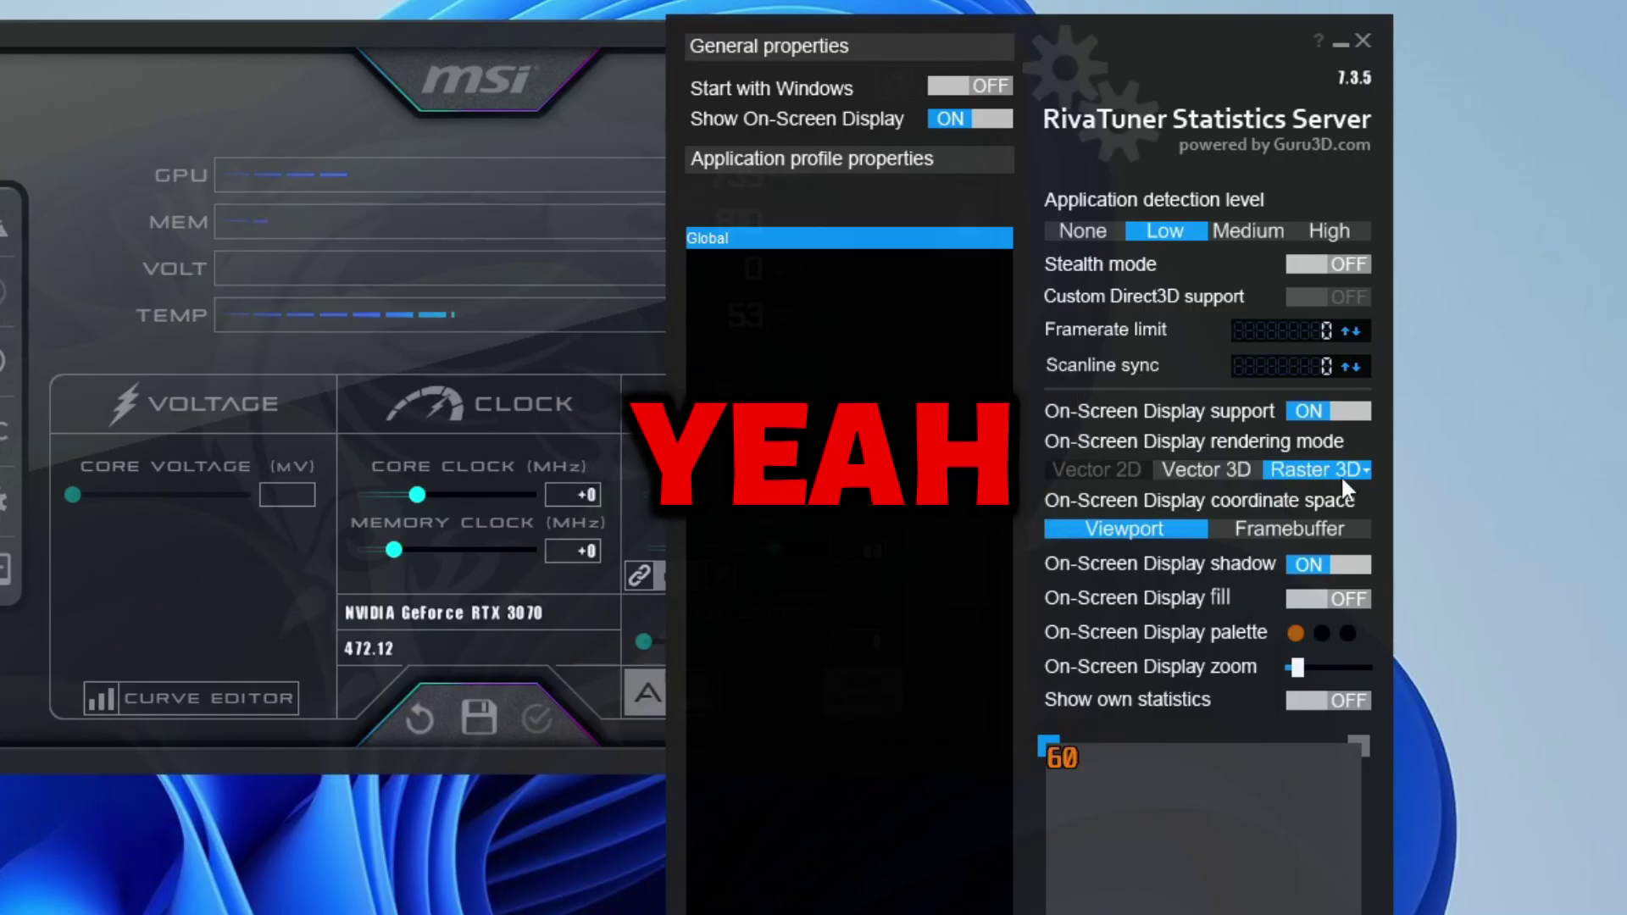
click(1341, 472)
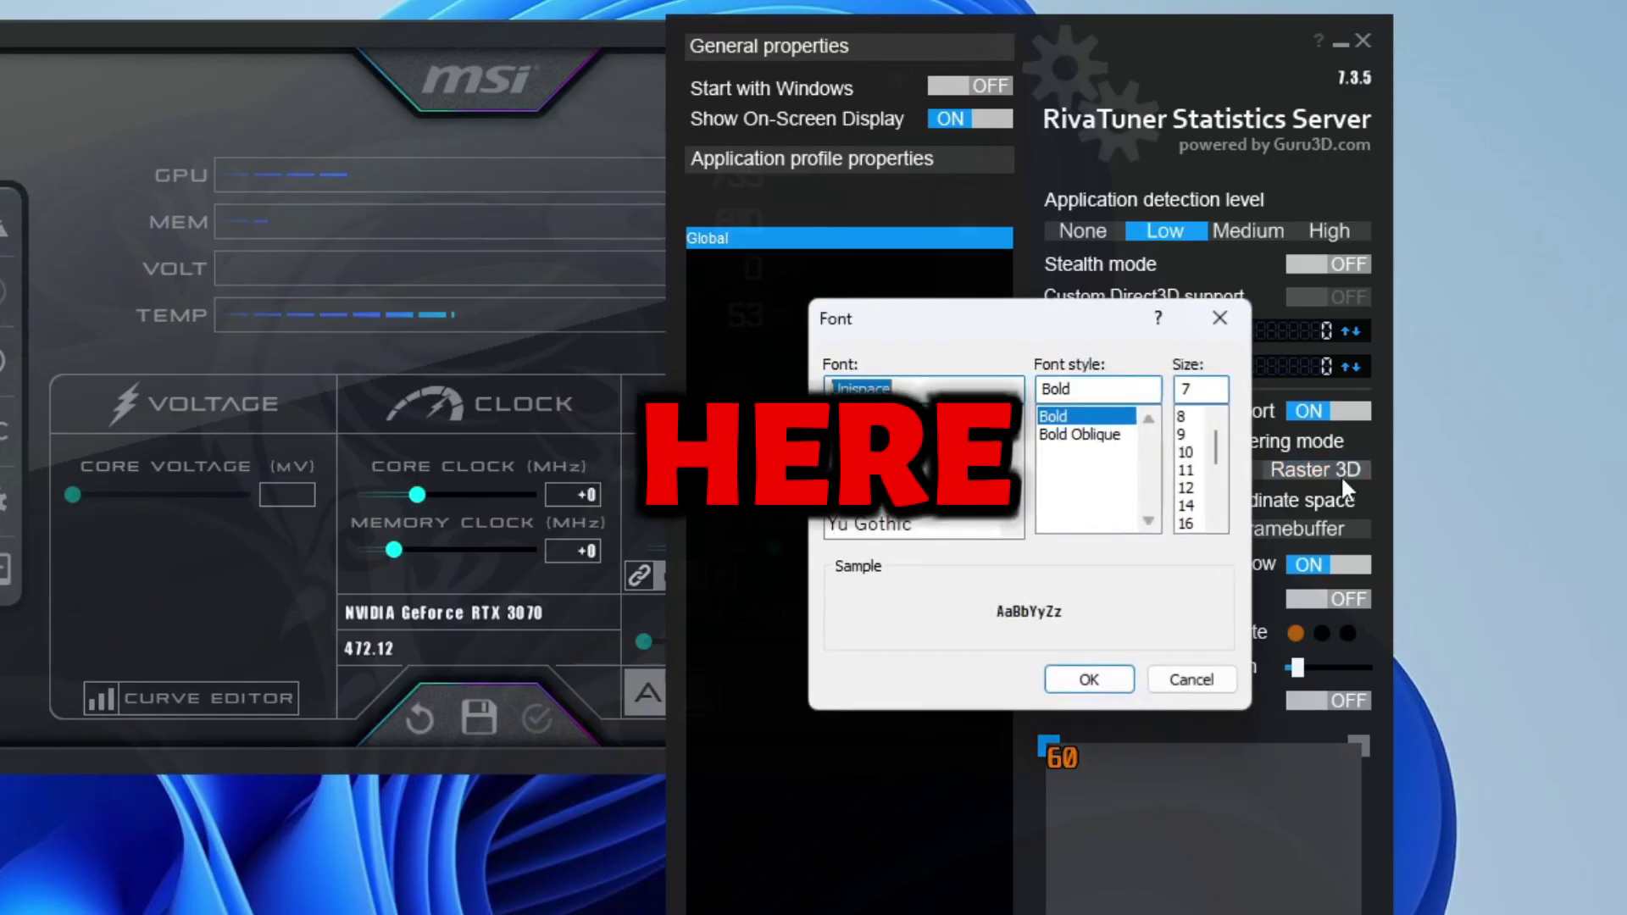
scroll(877, 458, down, 1)
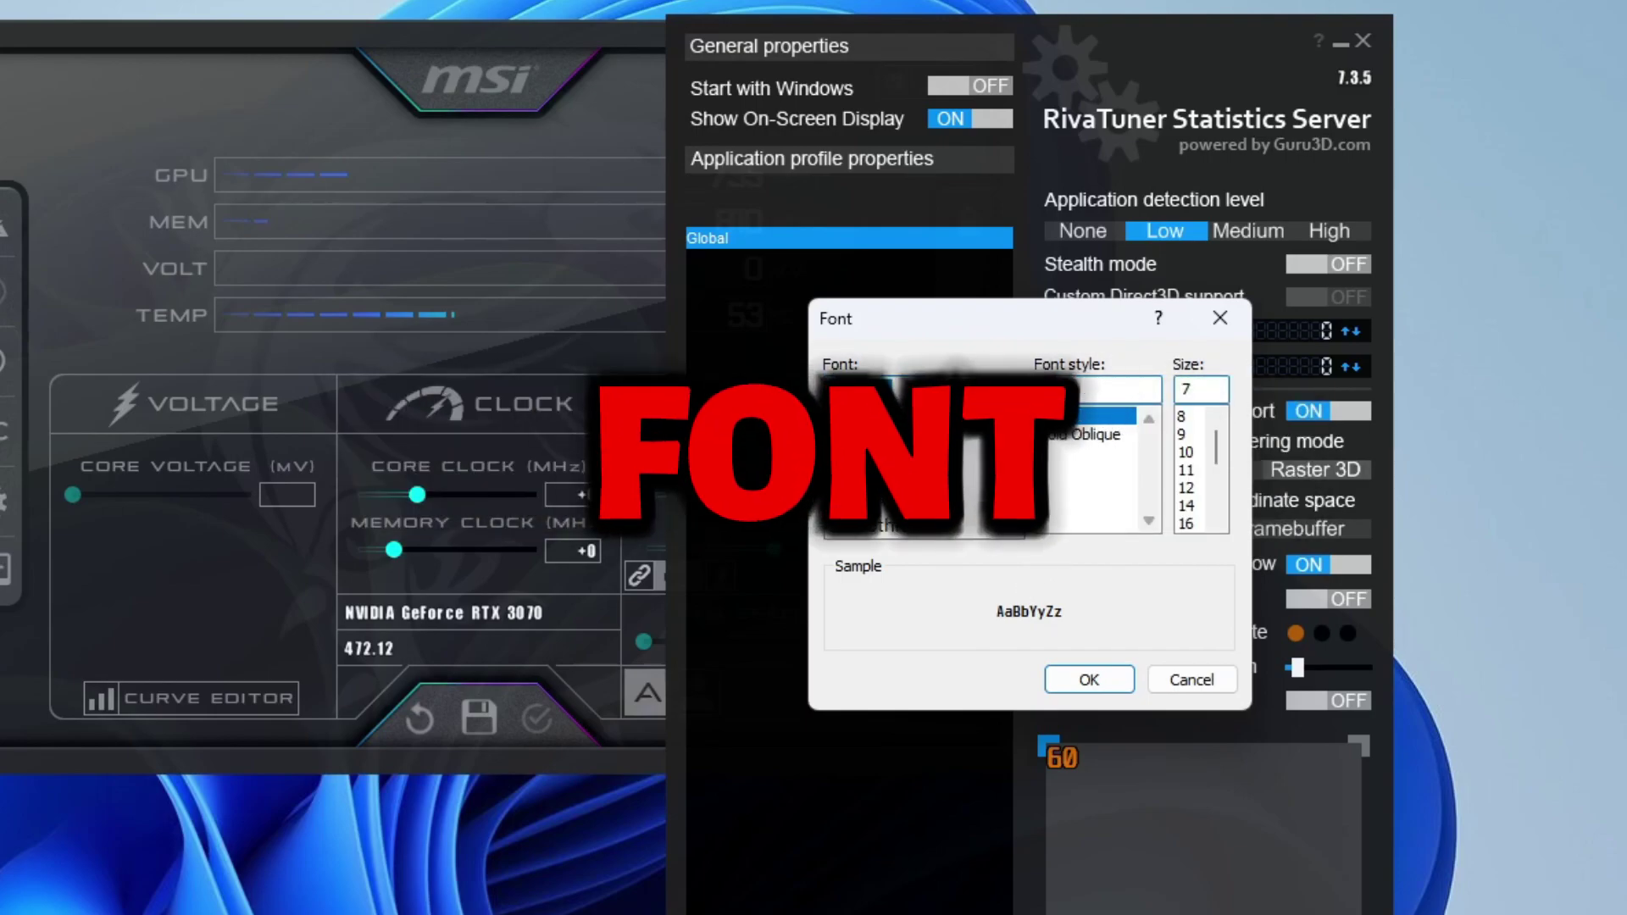
click(1081, 416)
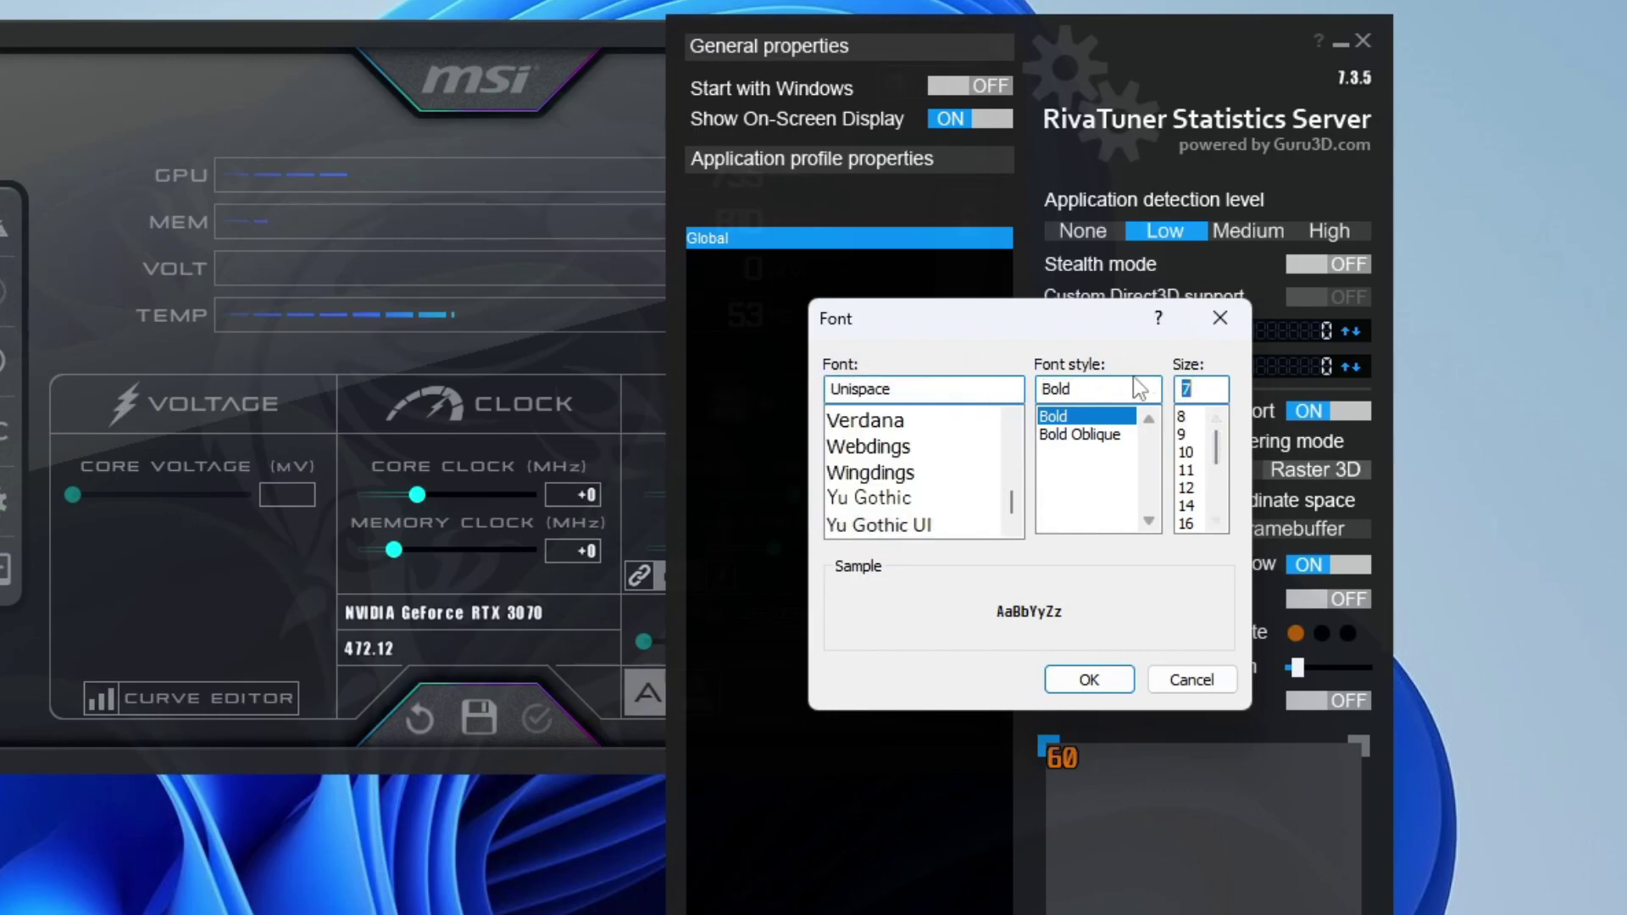
click(1117, 678)
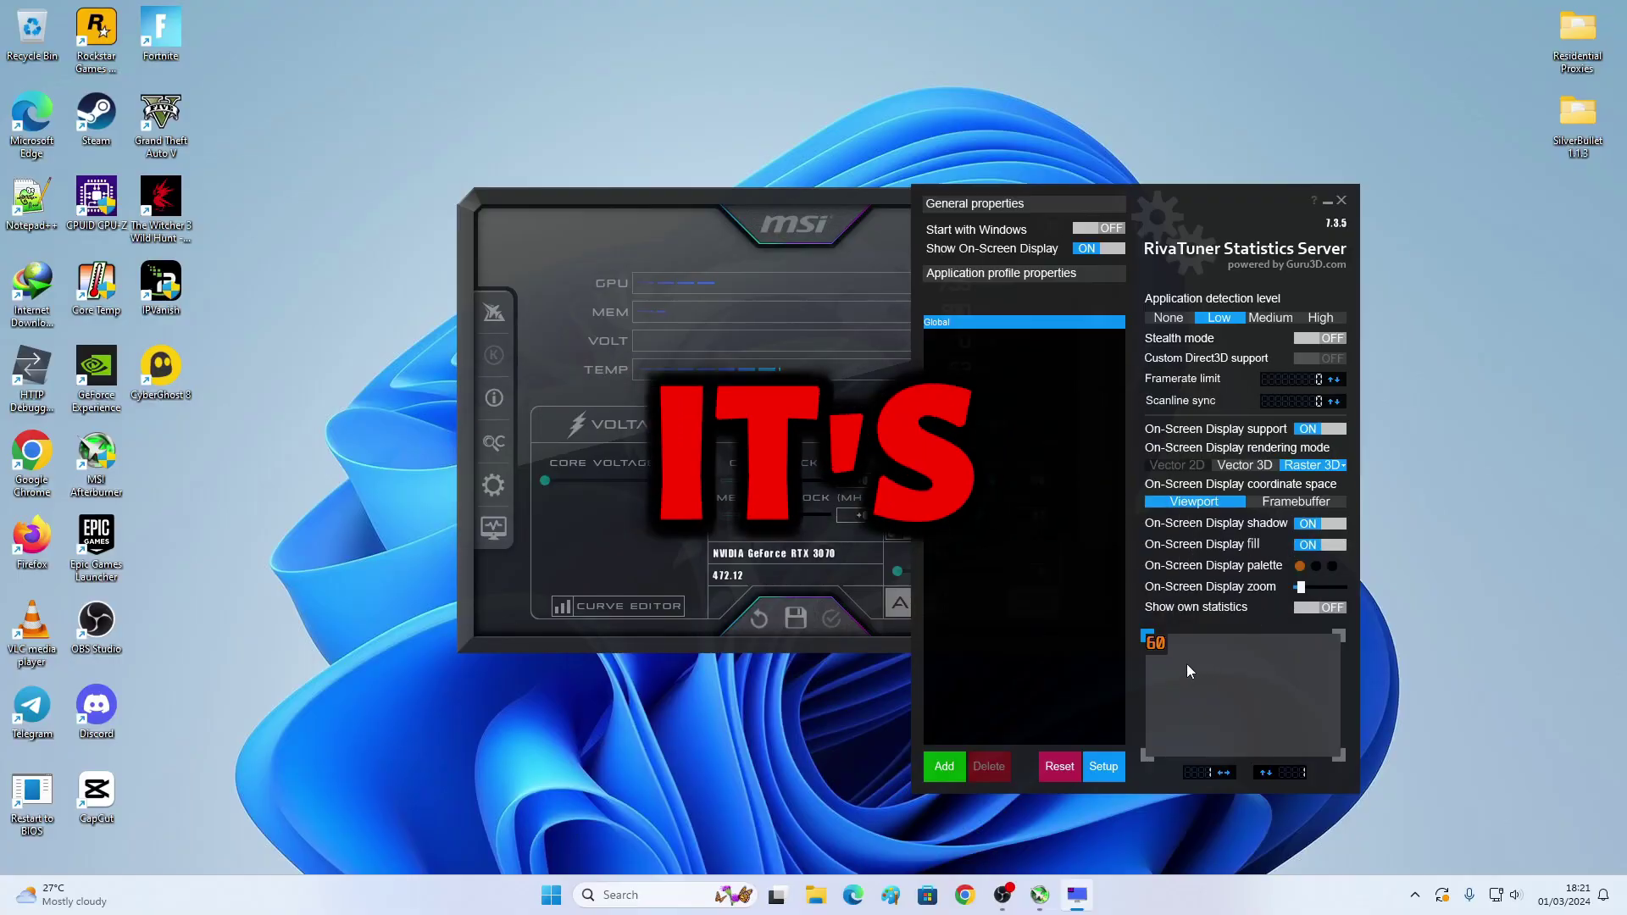
Step: Enlarge and close the overlay preview, then move the RivaTuner window up and left
double_click(1167, 647)
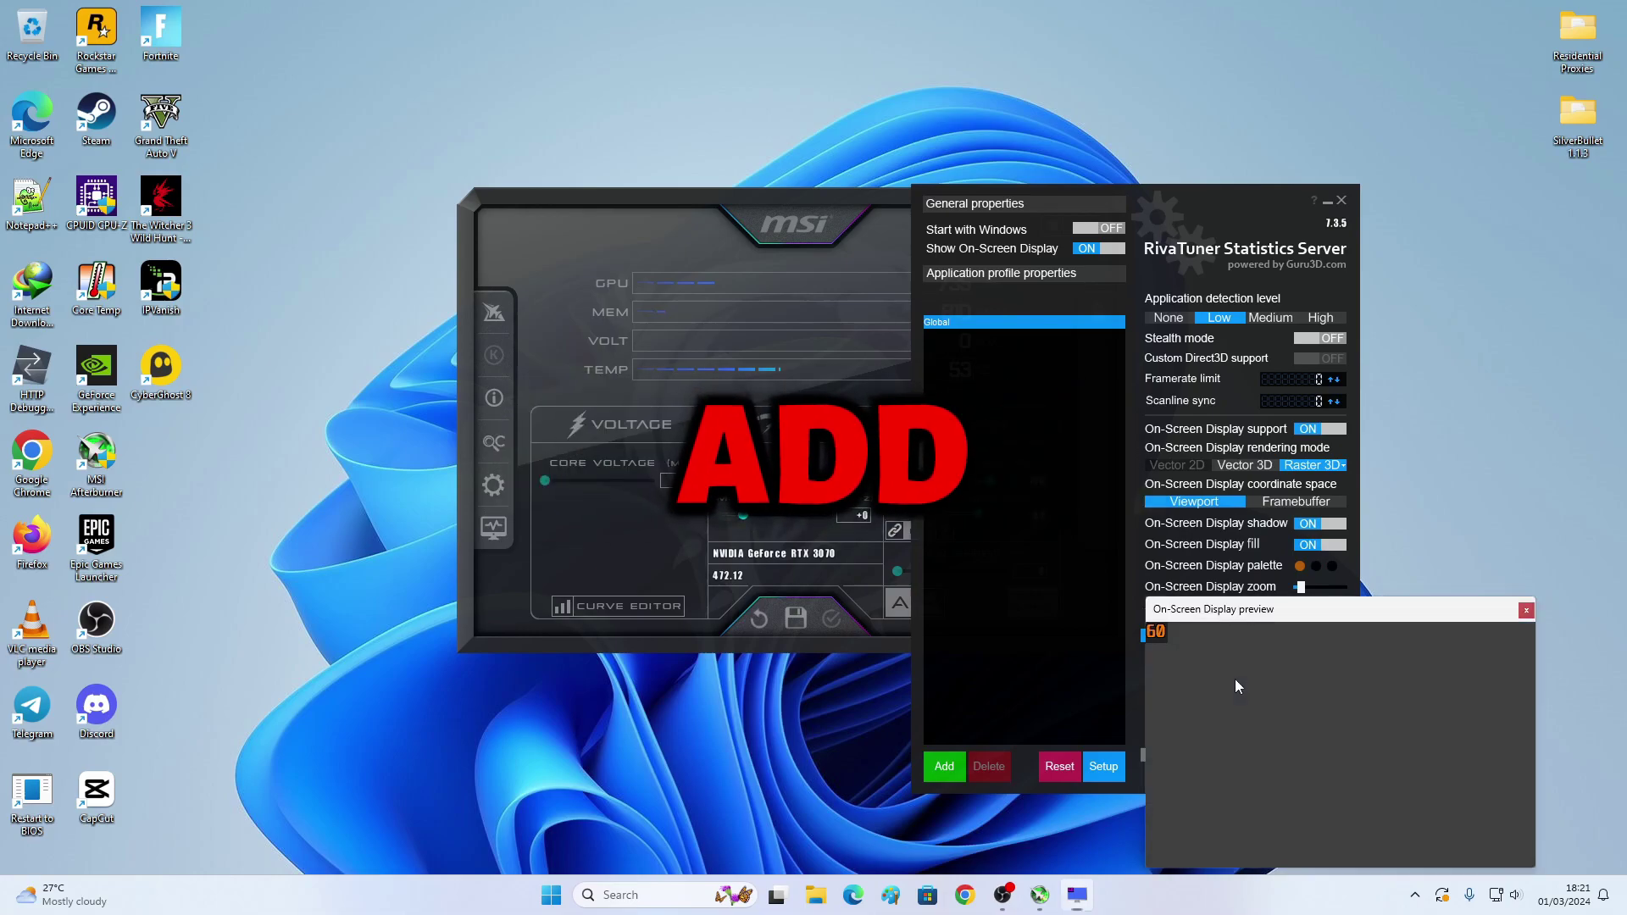
click(1529, 611)
double_click(1160, 636)
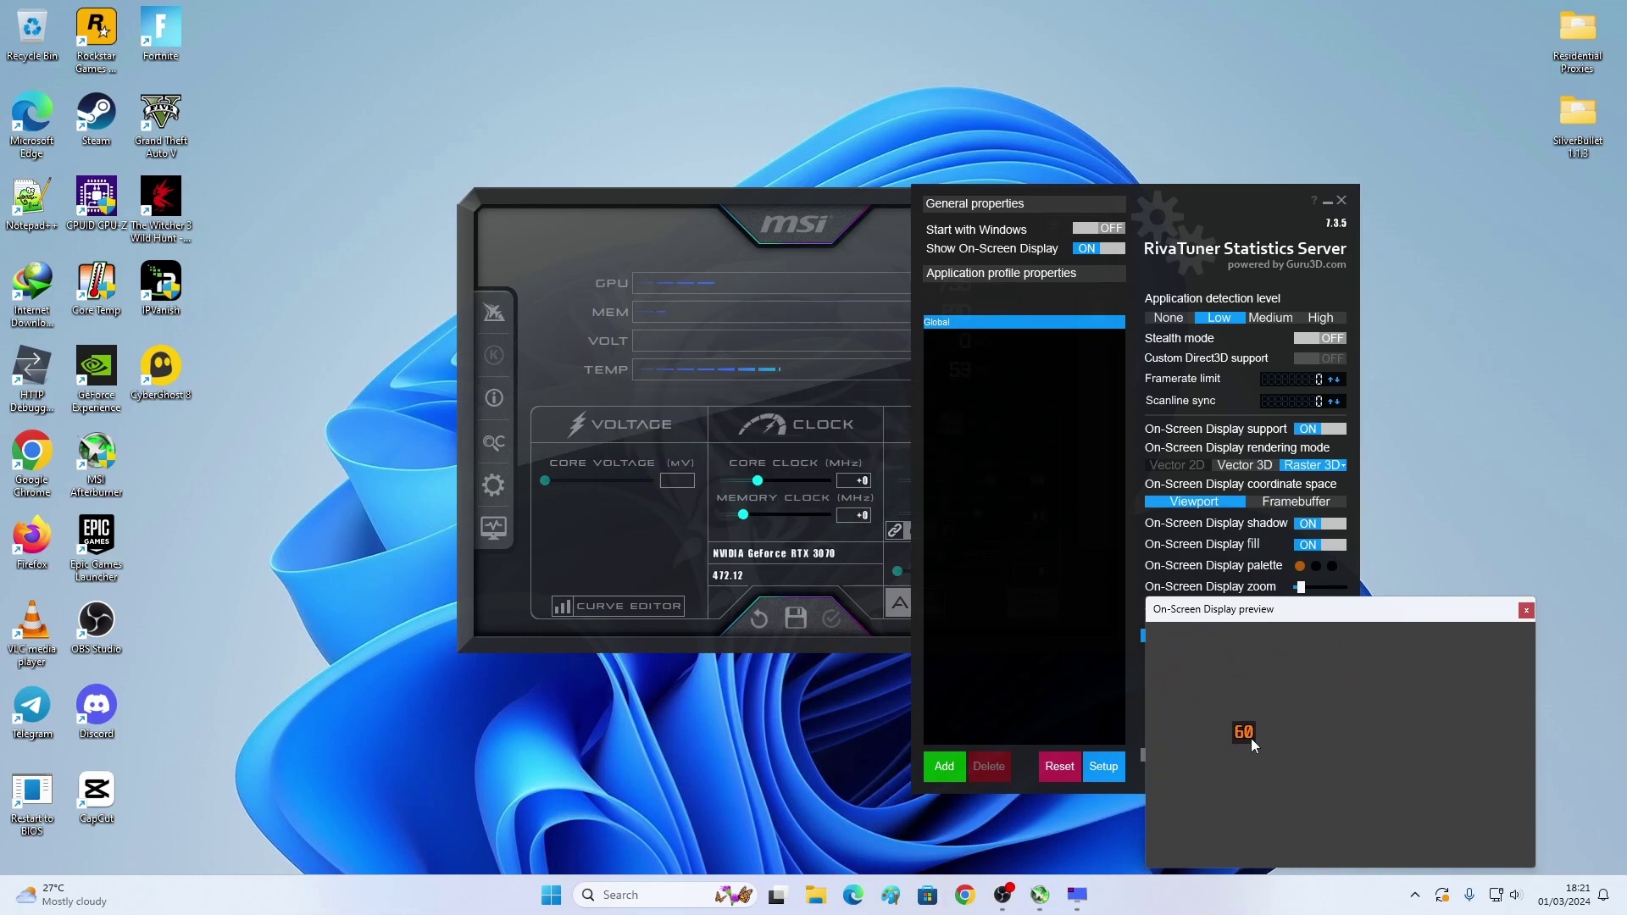
double_click(1279, 756)
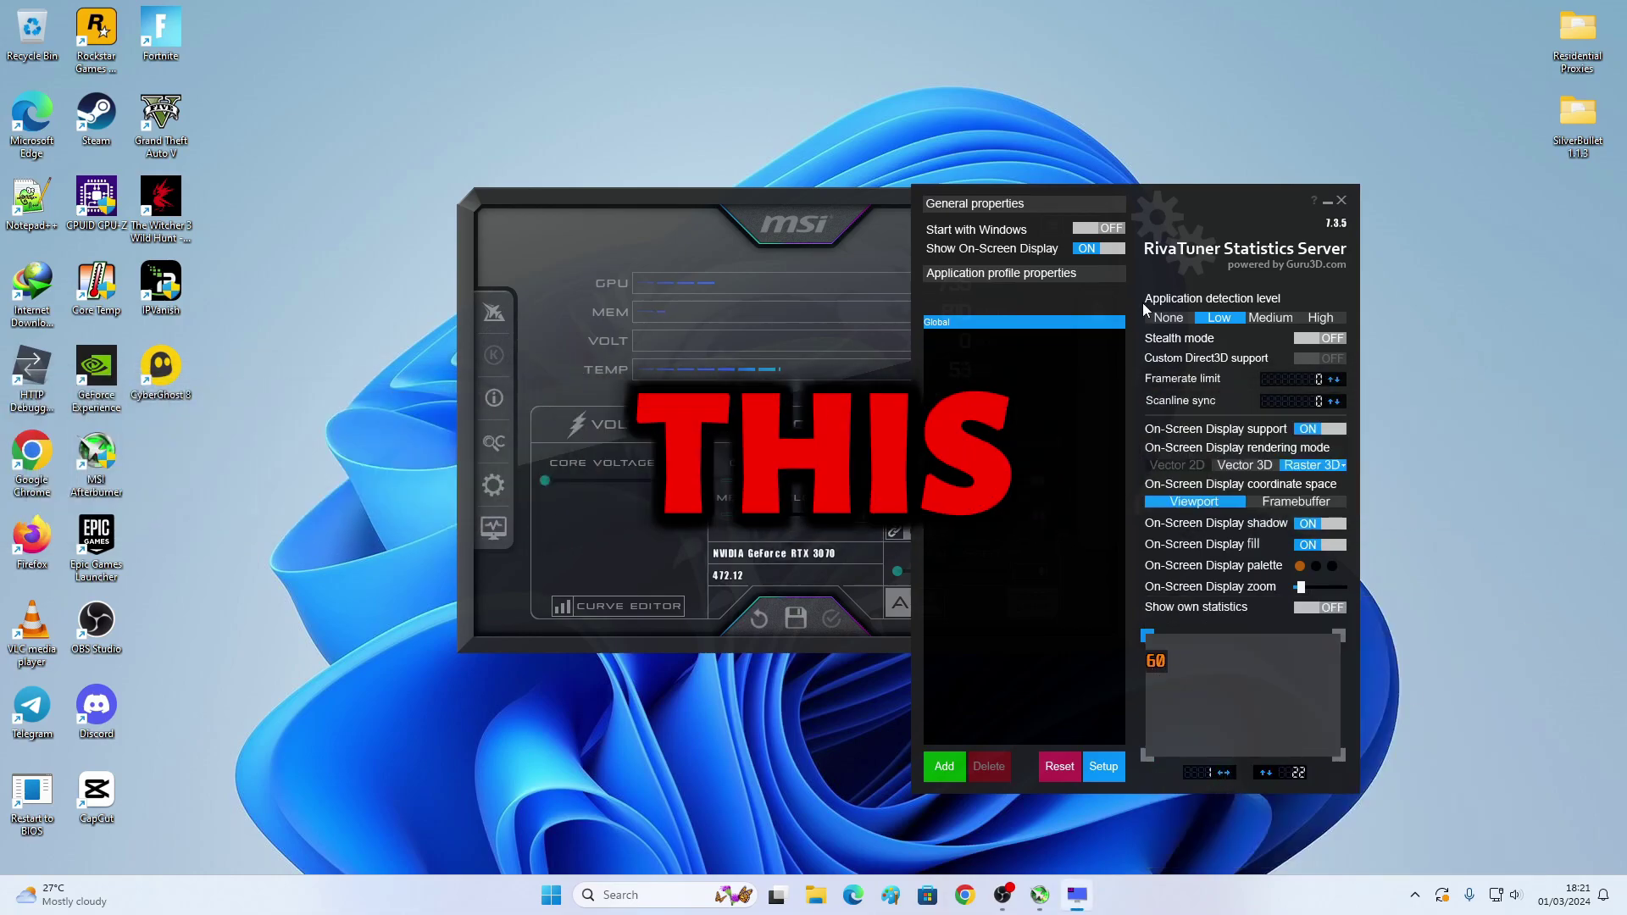
drag(1176, 190, 1010, 139)
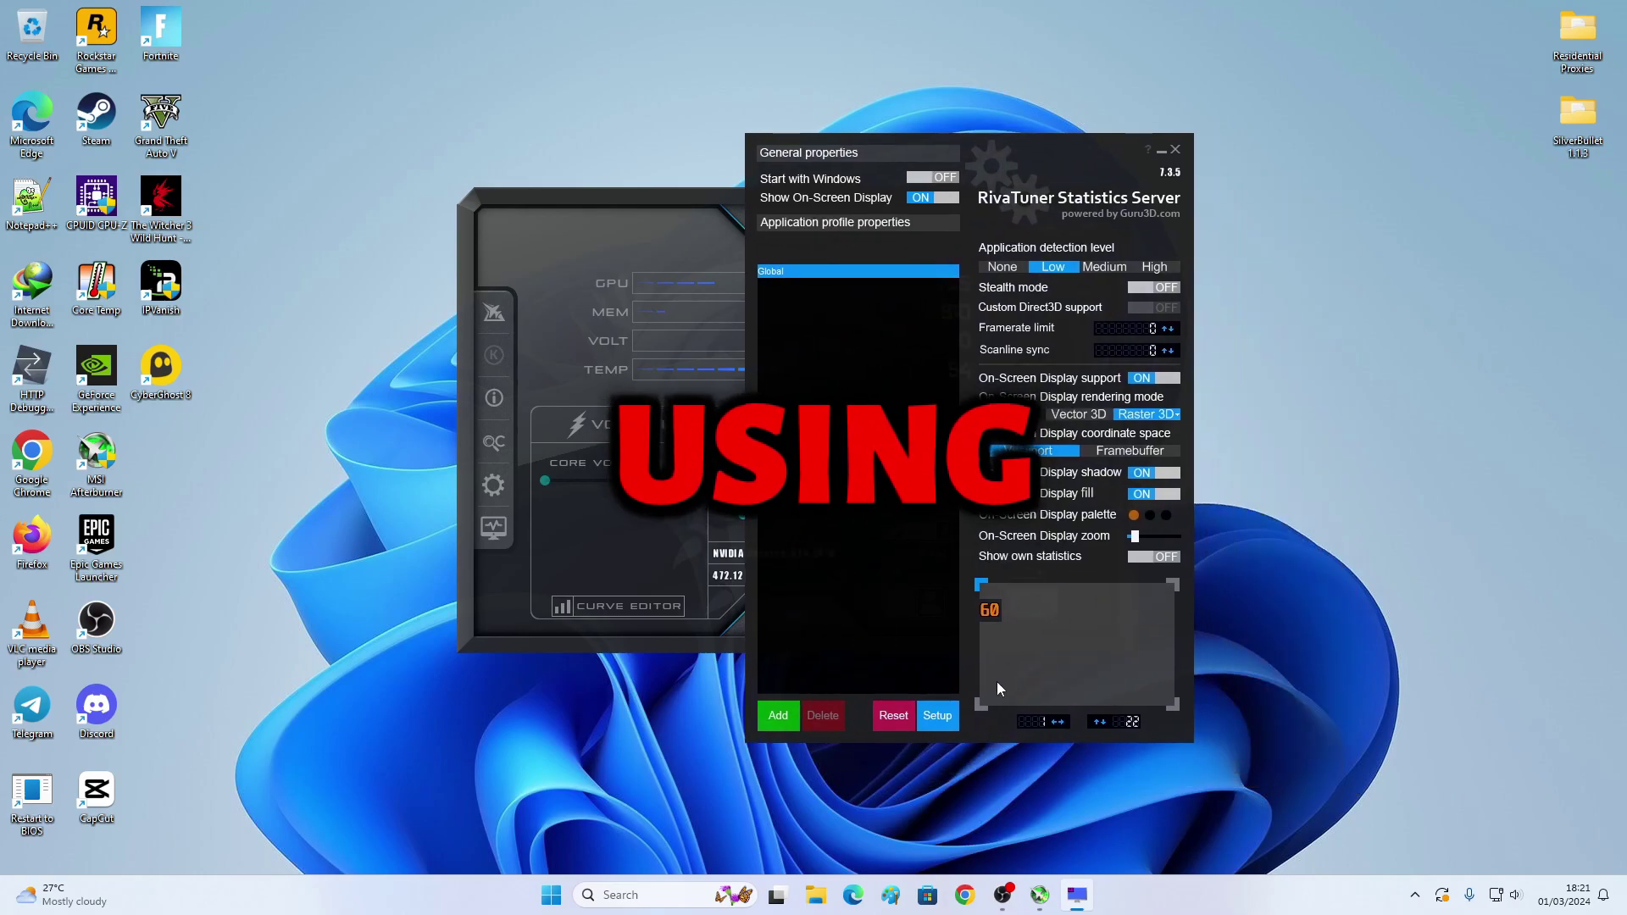
Step: Nudge the overlay position right and down with the offset buttons, then slightly back left
click(1061, 724)
click(1061, 724)
click(1103, 720)
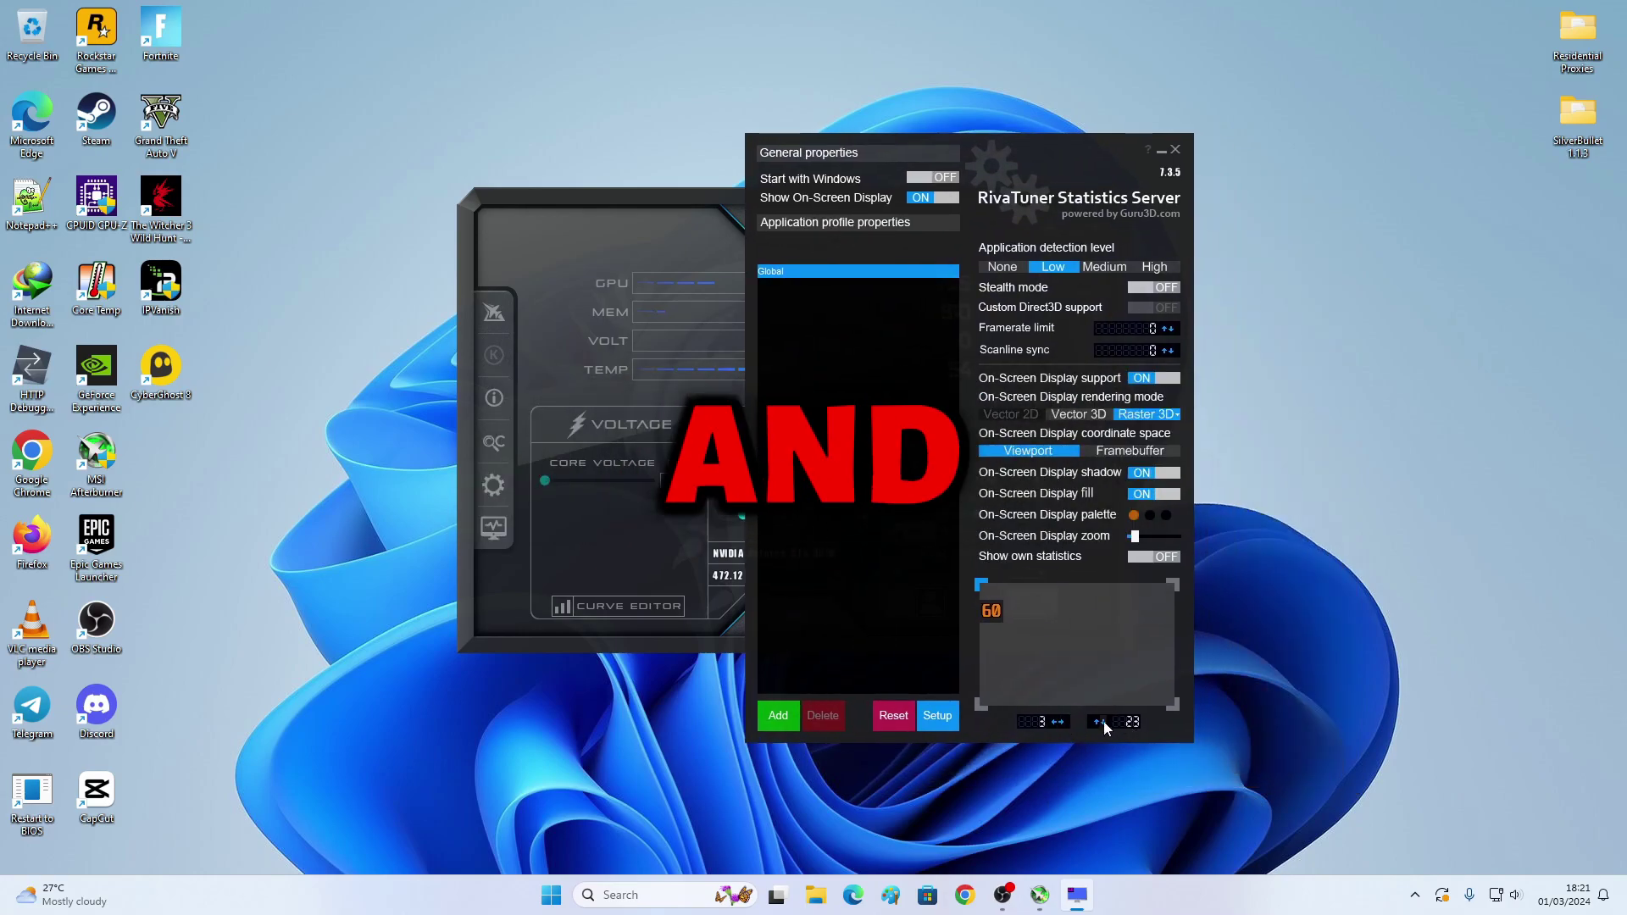
click(1103, 720)
click(1104, 721)
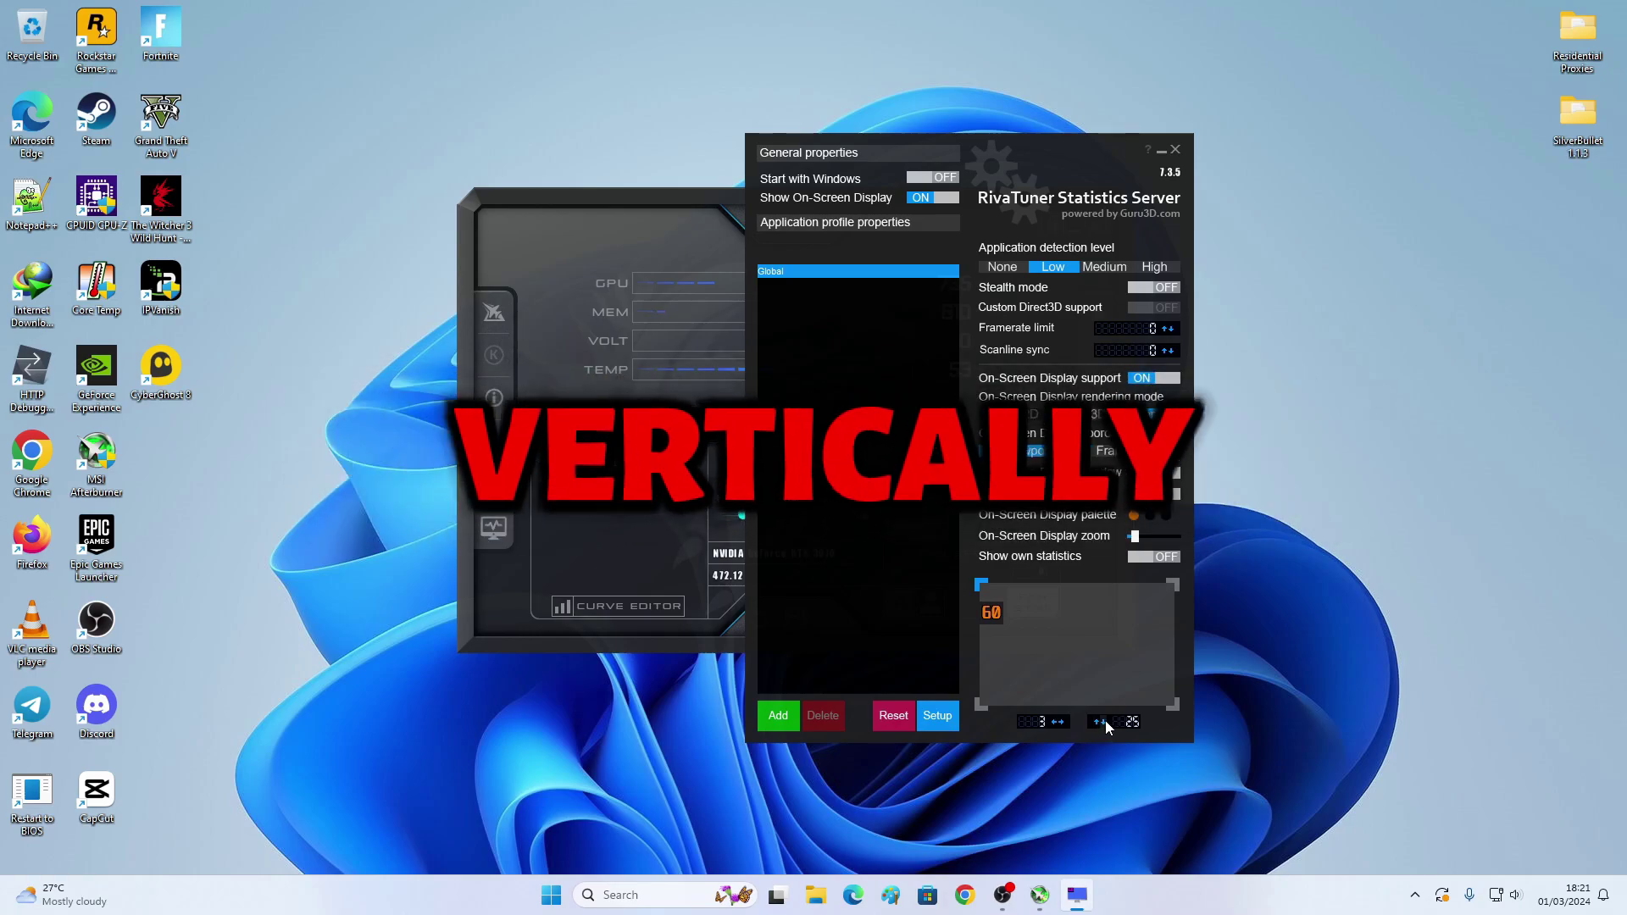
click(1105, 721)
click(1105, 720)
click(1056, 724)
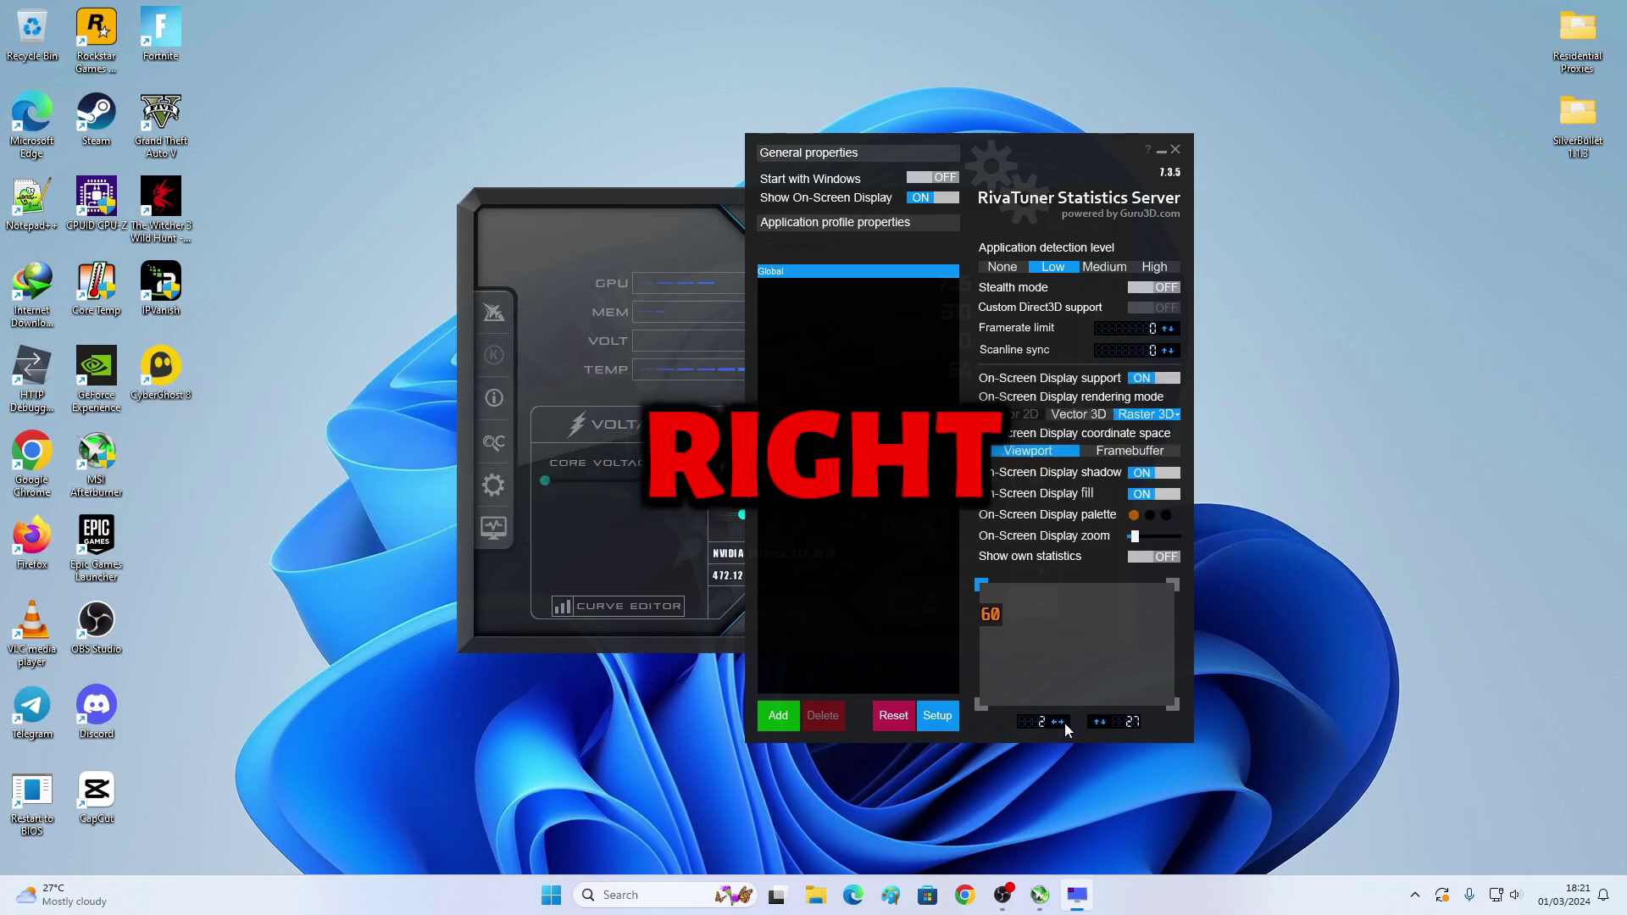
Step: Detach the preview, drag the 60 counter toward the top-left, and dock the preview again
double_click(1070, 608)
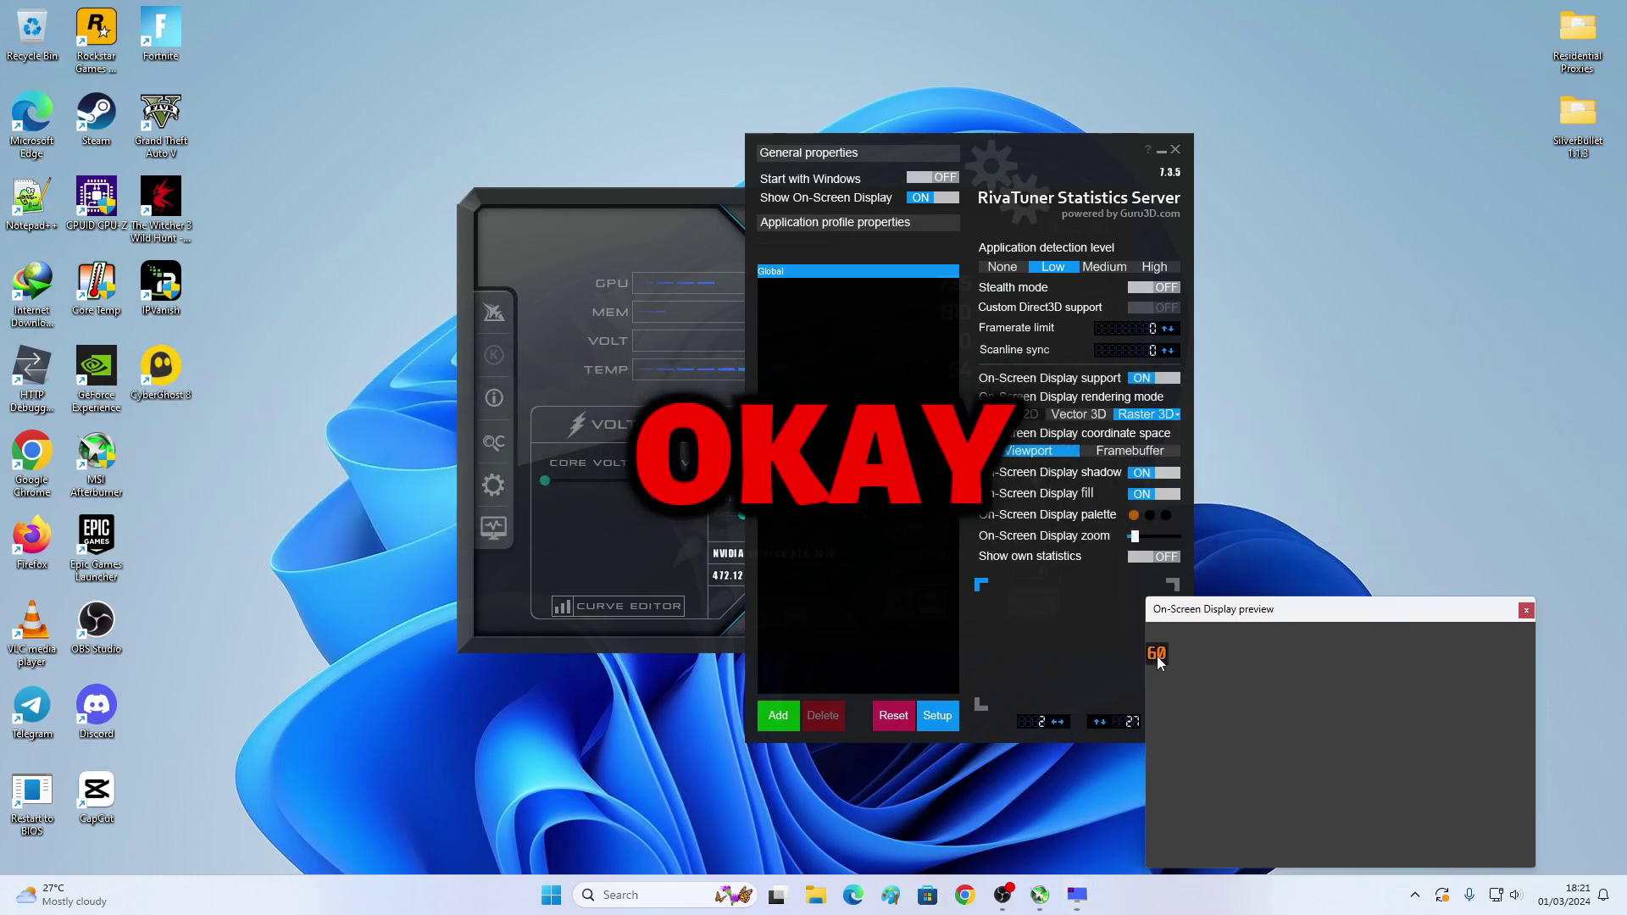
drag(1158, 657, 1156, 647)
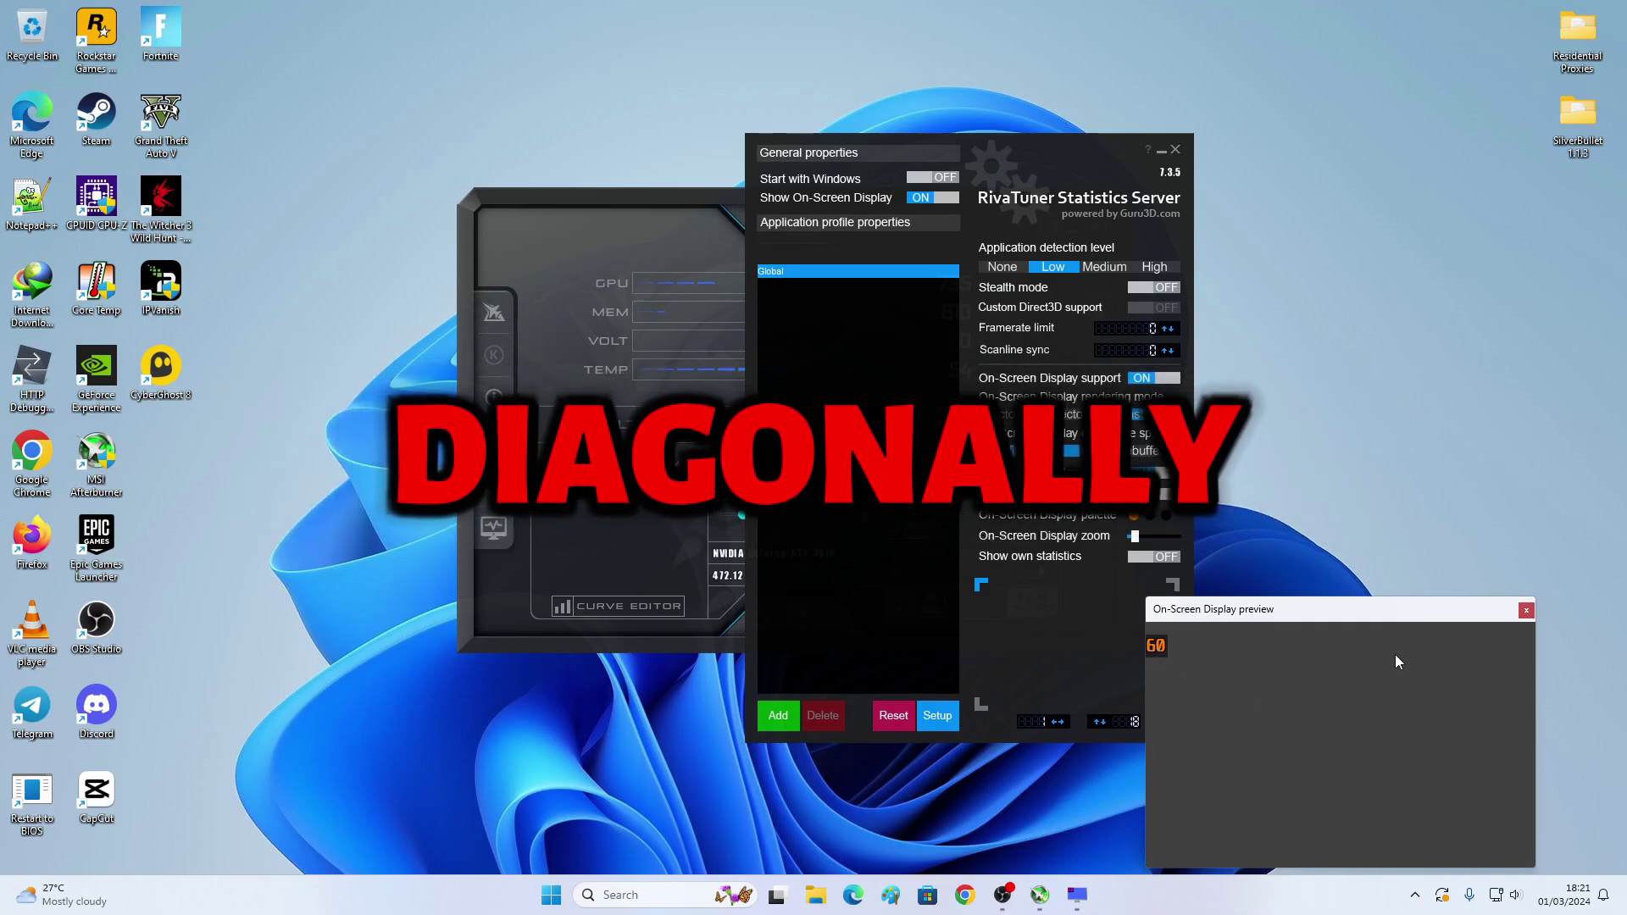
double_click(1397, 661)
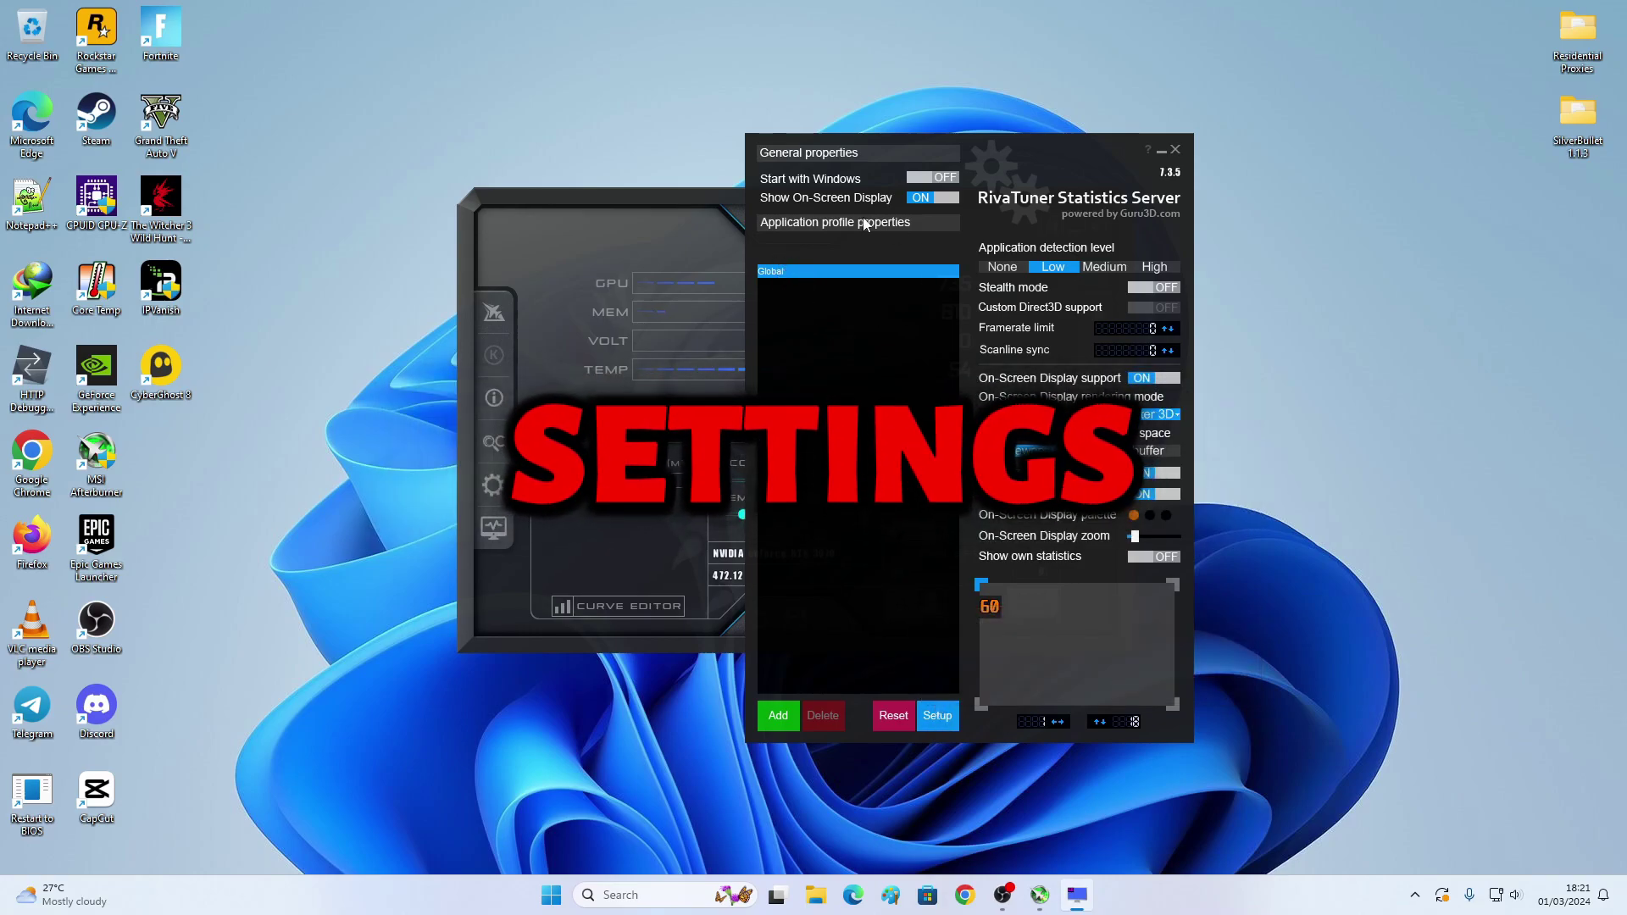
Step: Tick Enable benchmark mode in RivaTuner's General settings and confirm
drag(962, 145, 977, 184)
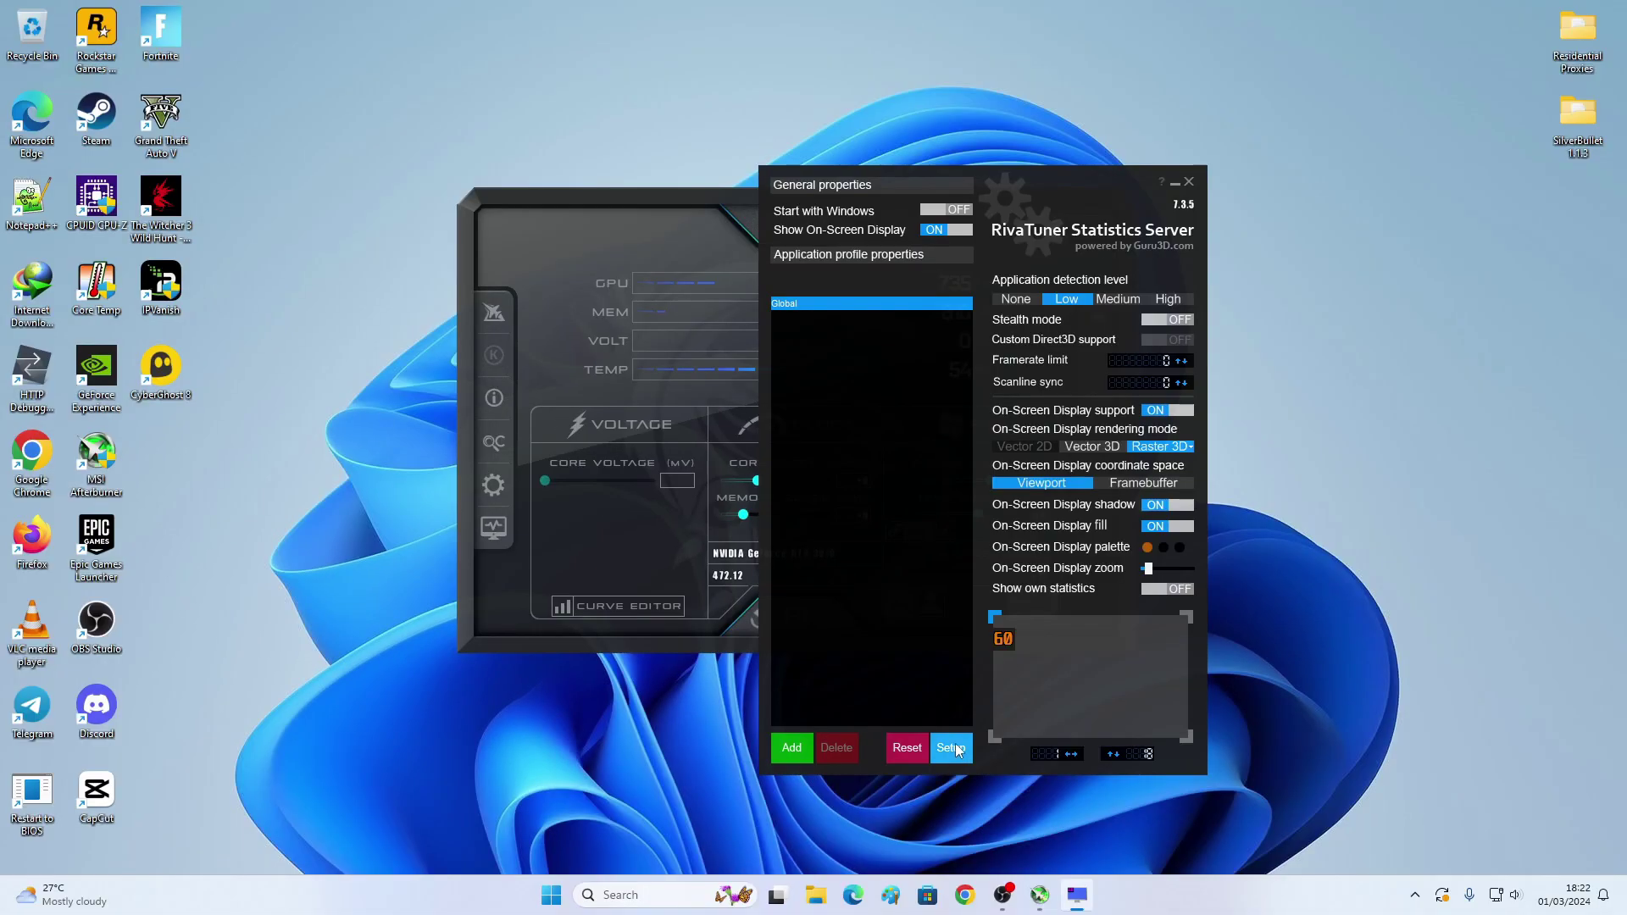
click(951, 748)
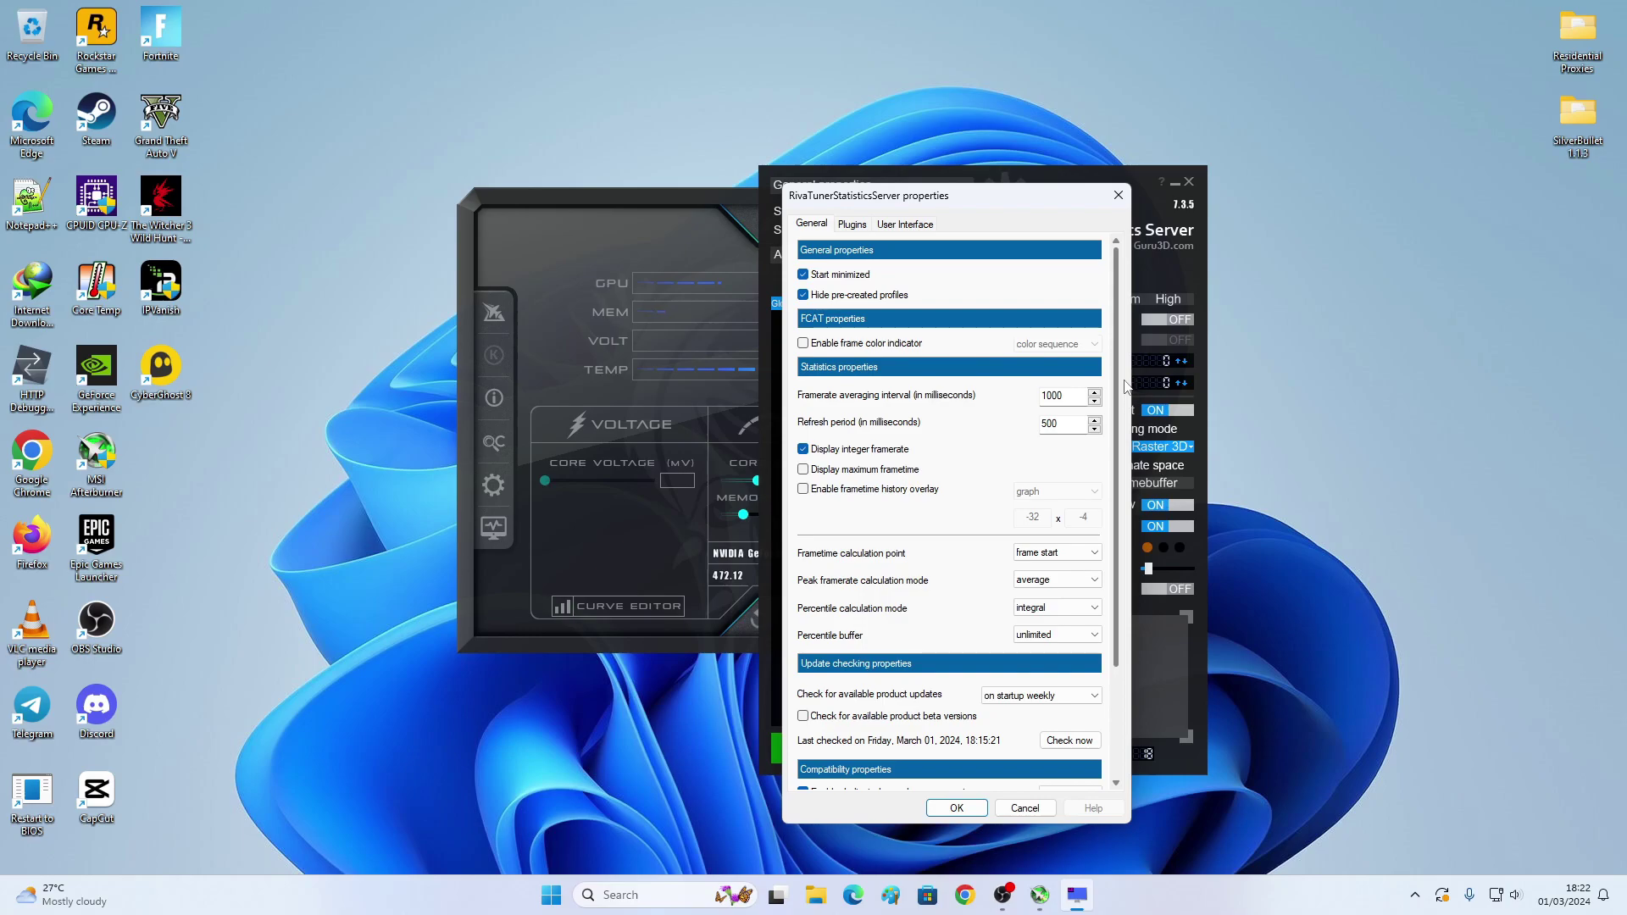
scroll(1117, 508, down, 5)
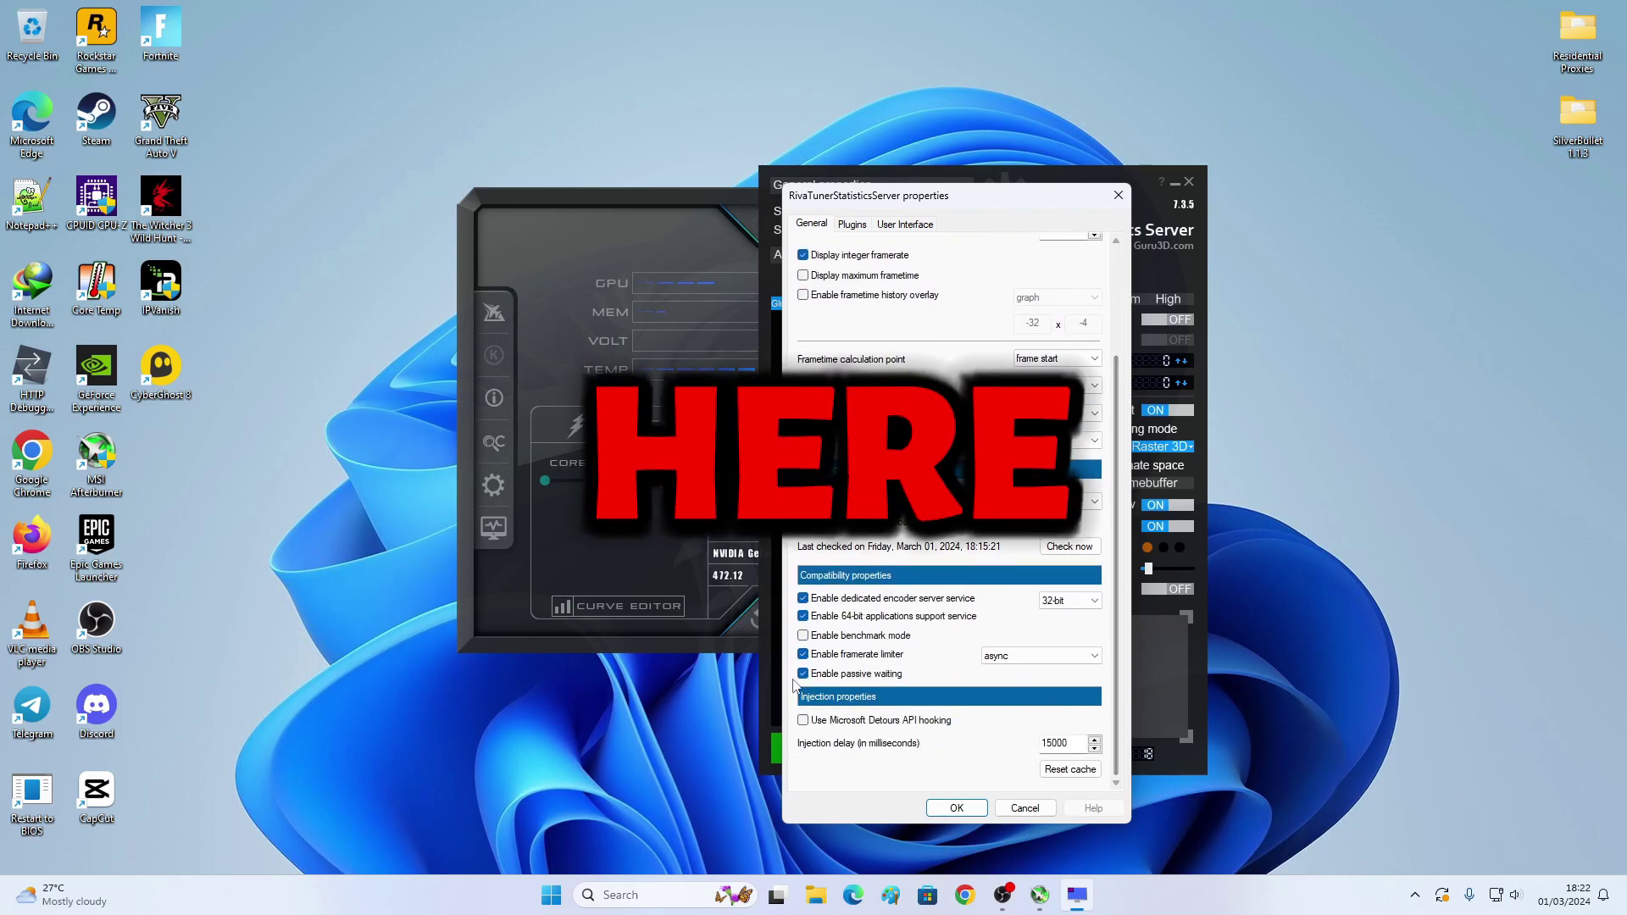
click(817, 640)
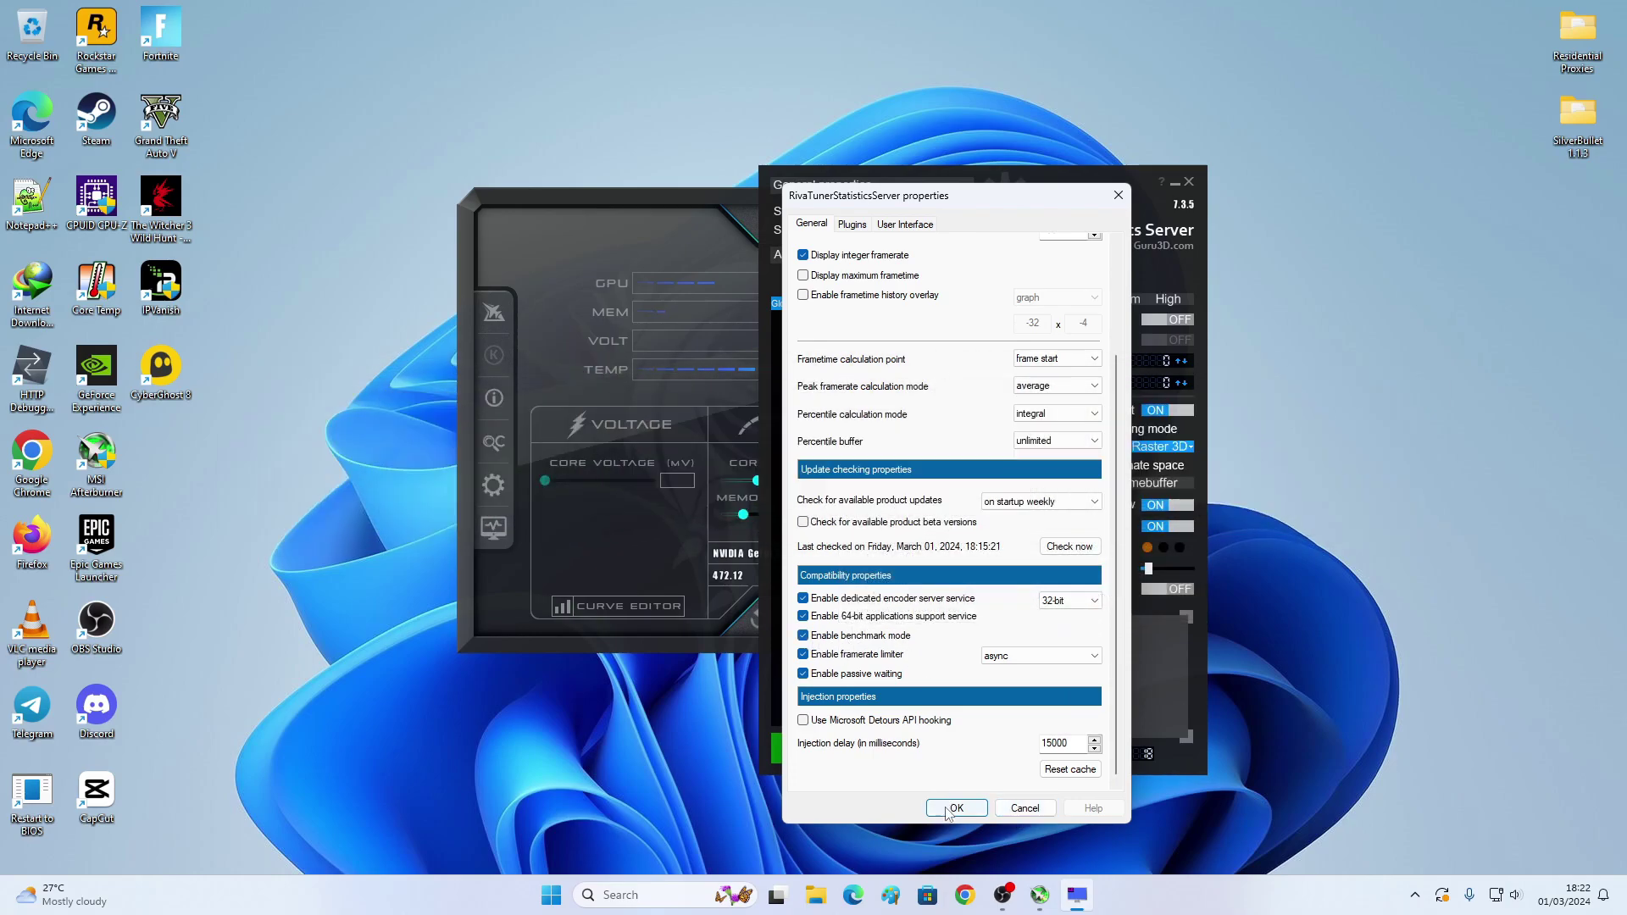
key(Return)
Step: Enable the OverlayEditor.dll plugin and launch the Overlay editor, moving its window right
click(951, 749)
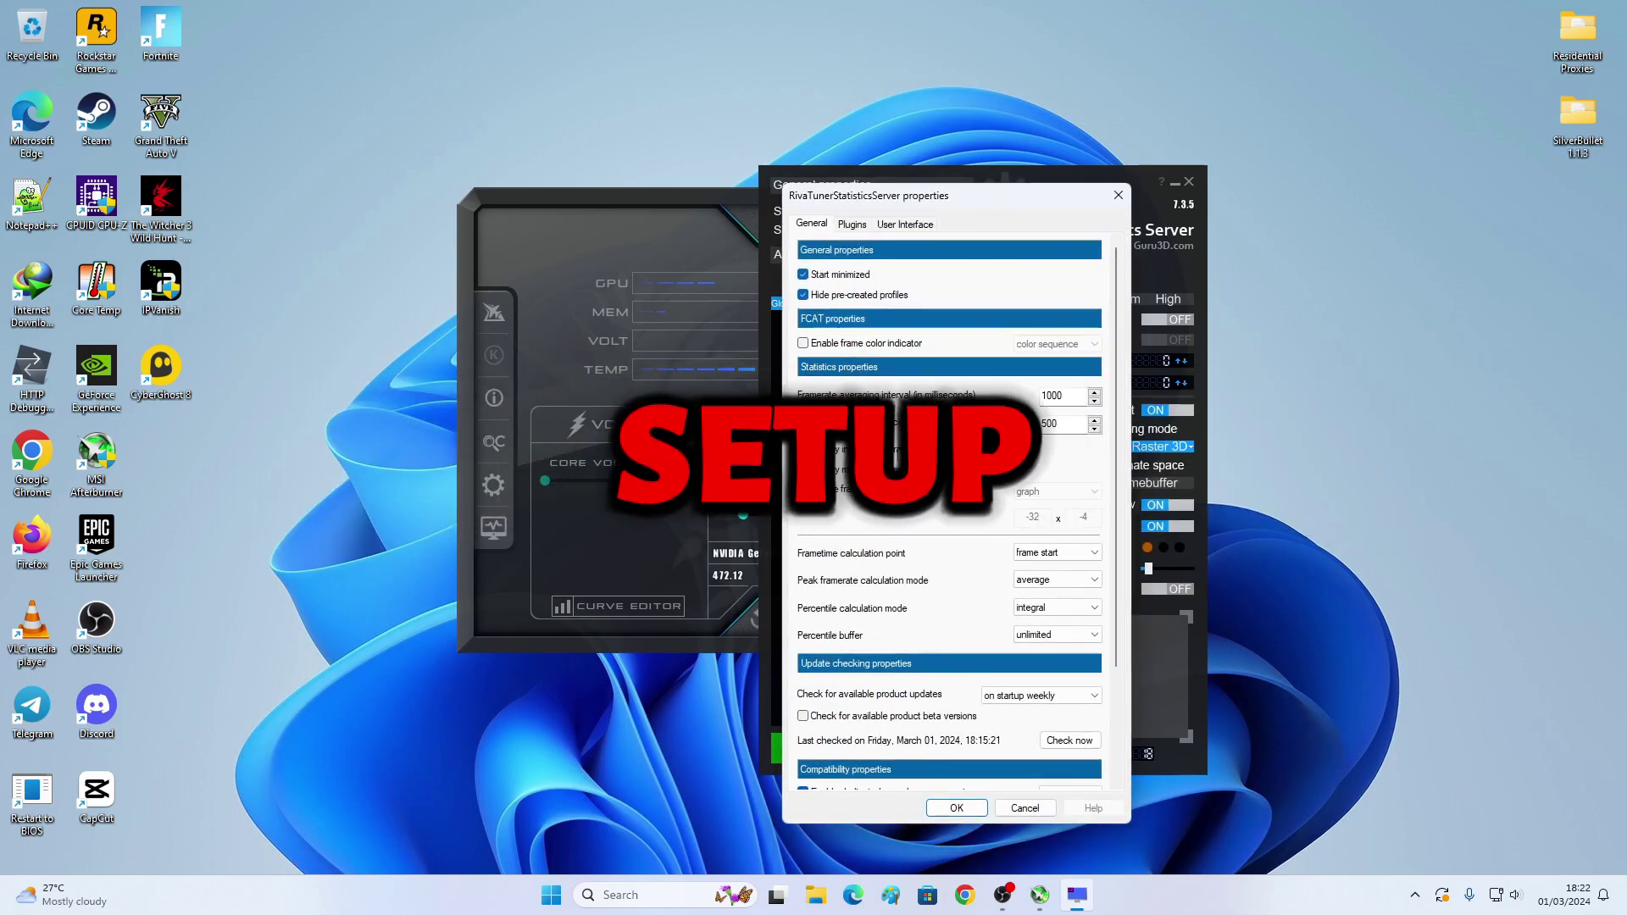
click(852, 224)
click(807, 294)
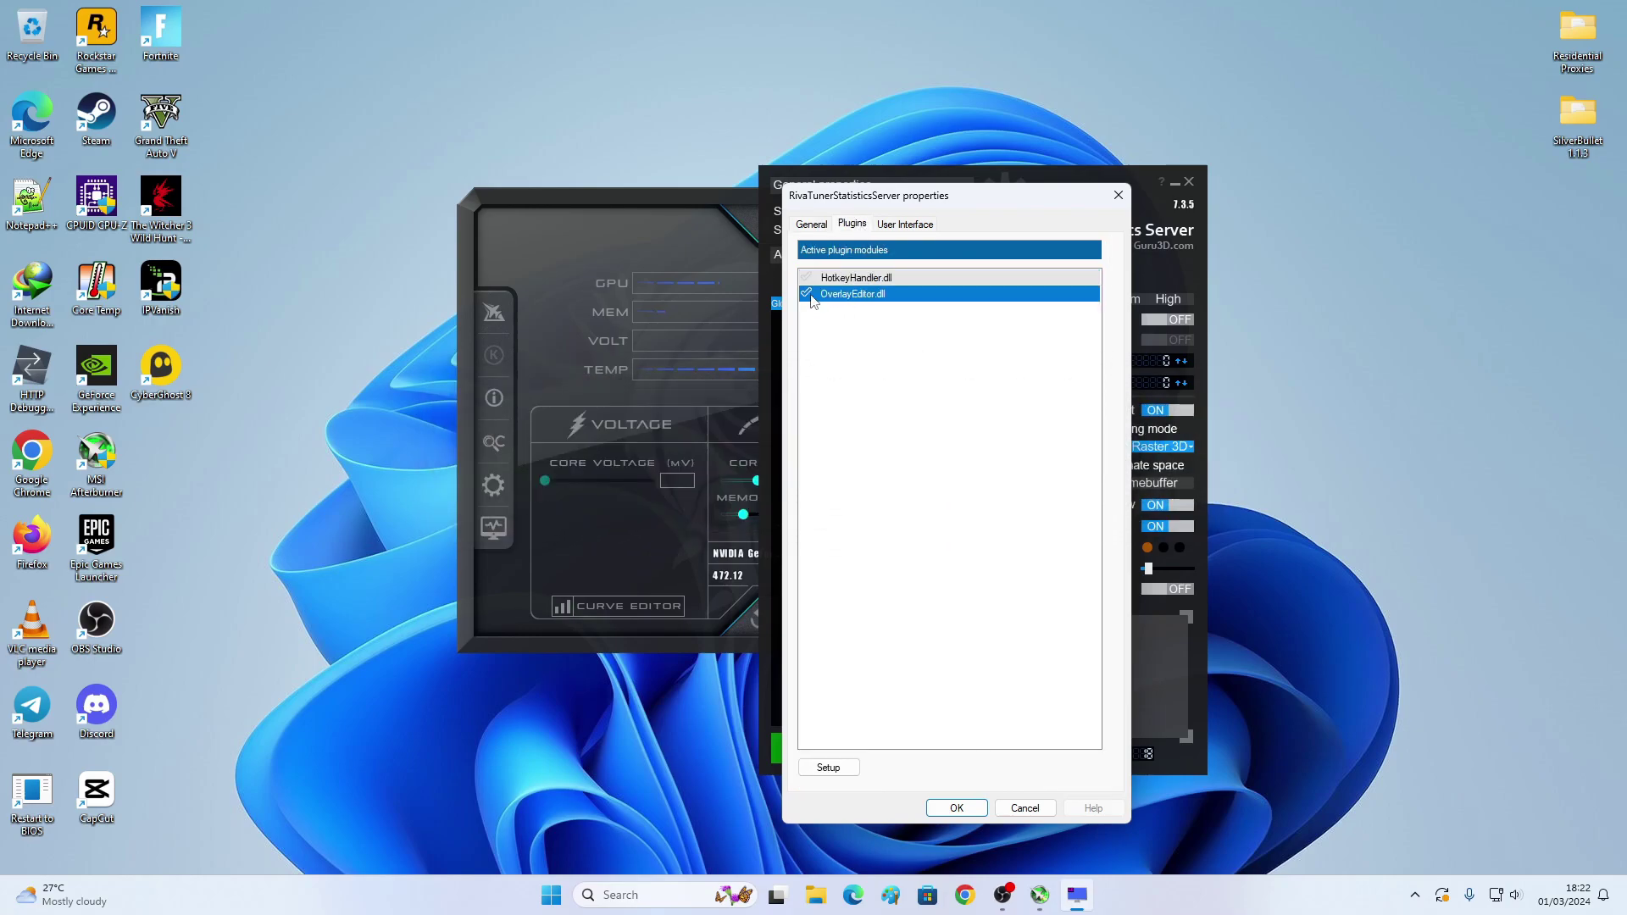
click(807, 294)
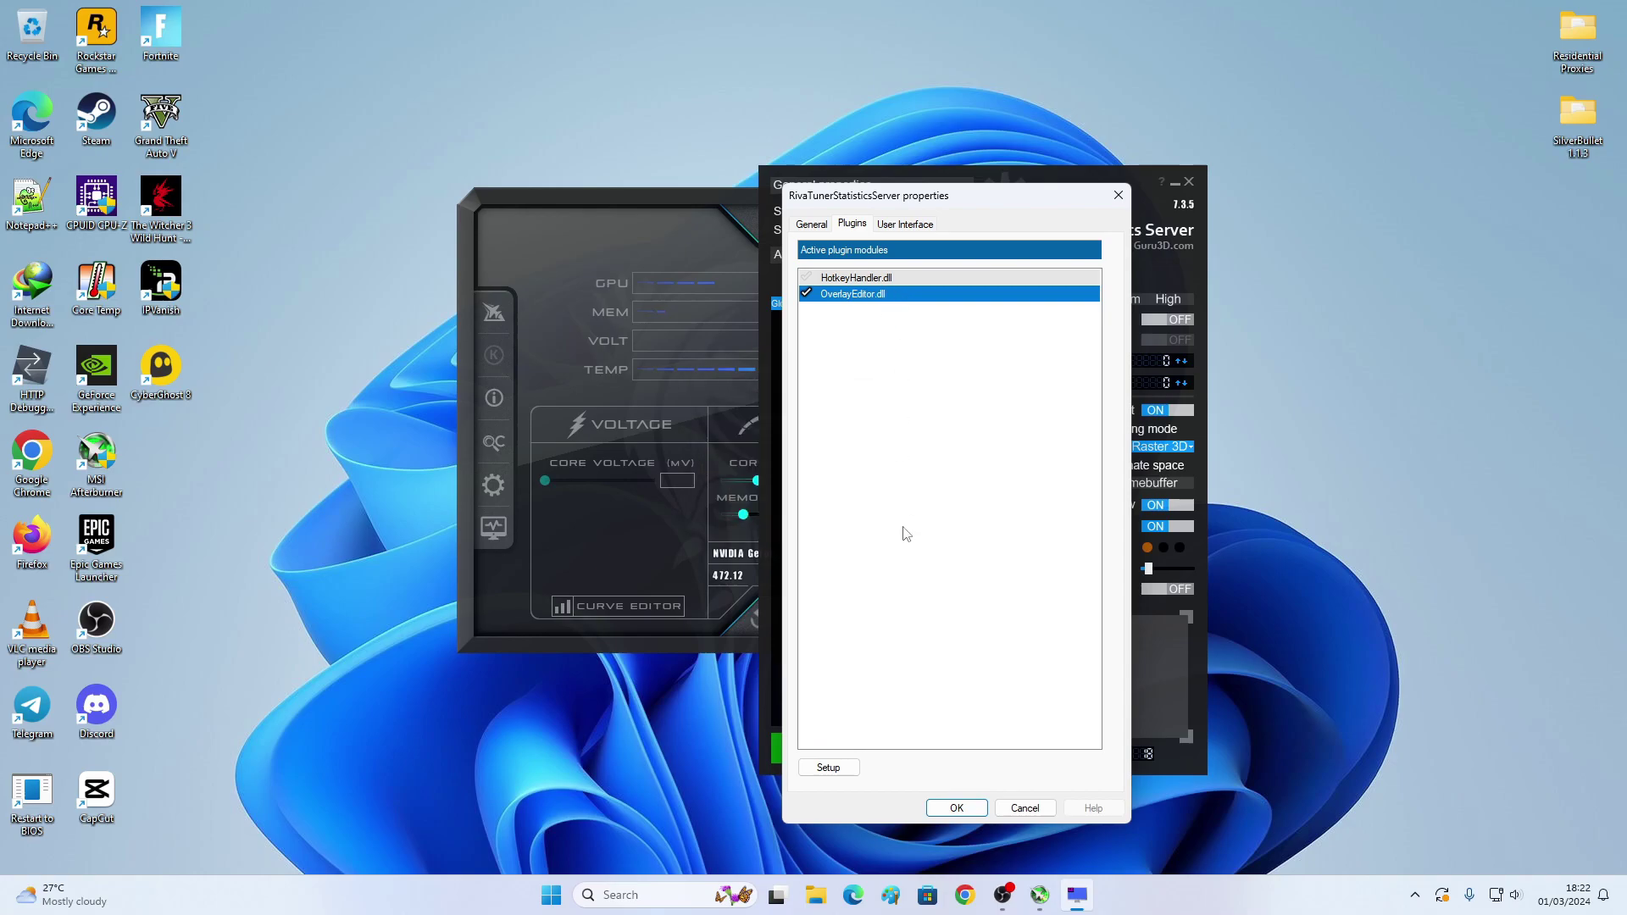
double_click(898, 294)
drag(874, 183, 1002, 198)
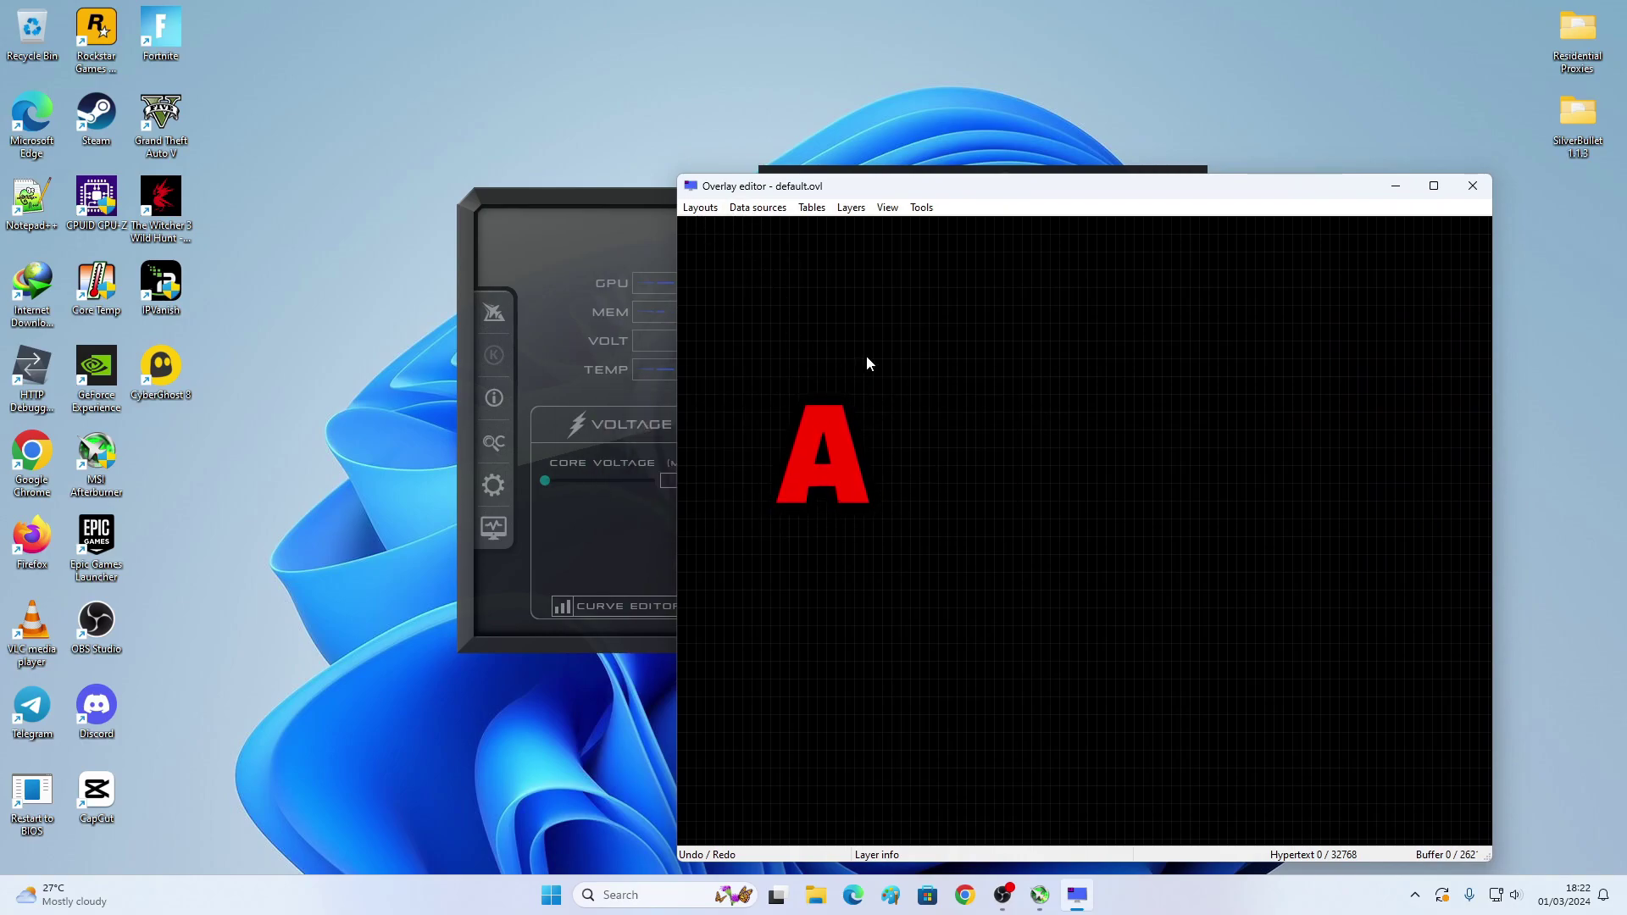
Step: Load the YashvirGaming Overlay_Final.ovl layout from the Documents folder into the Overlay Editor
click(700, 208)
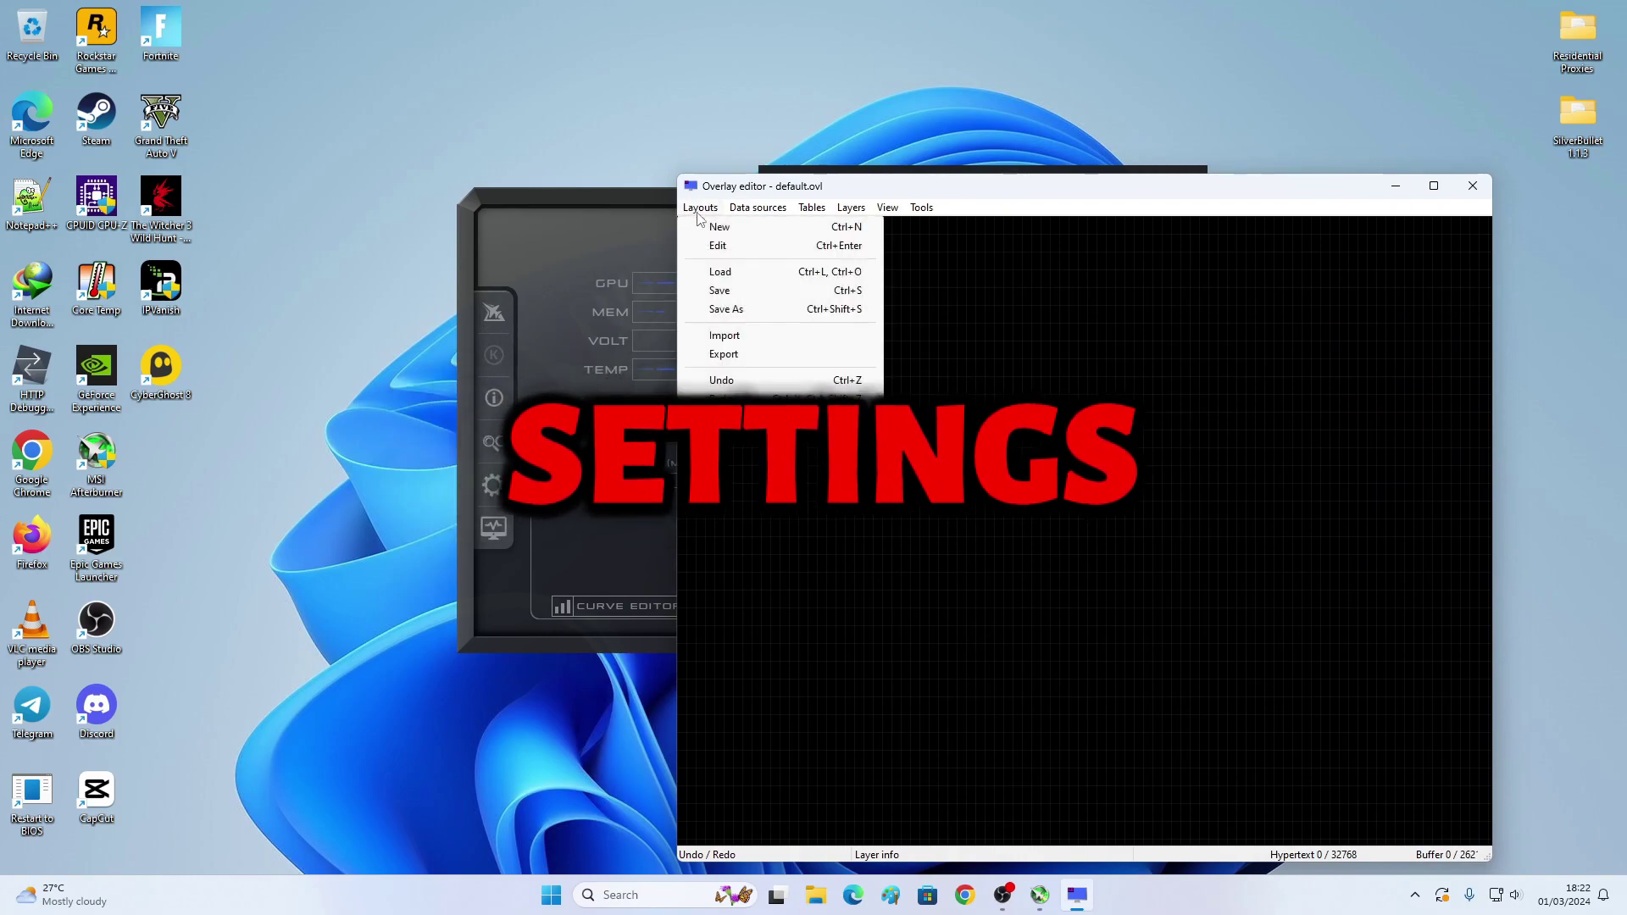
click(721, 271)
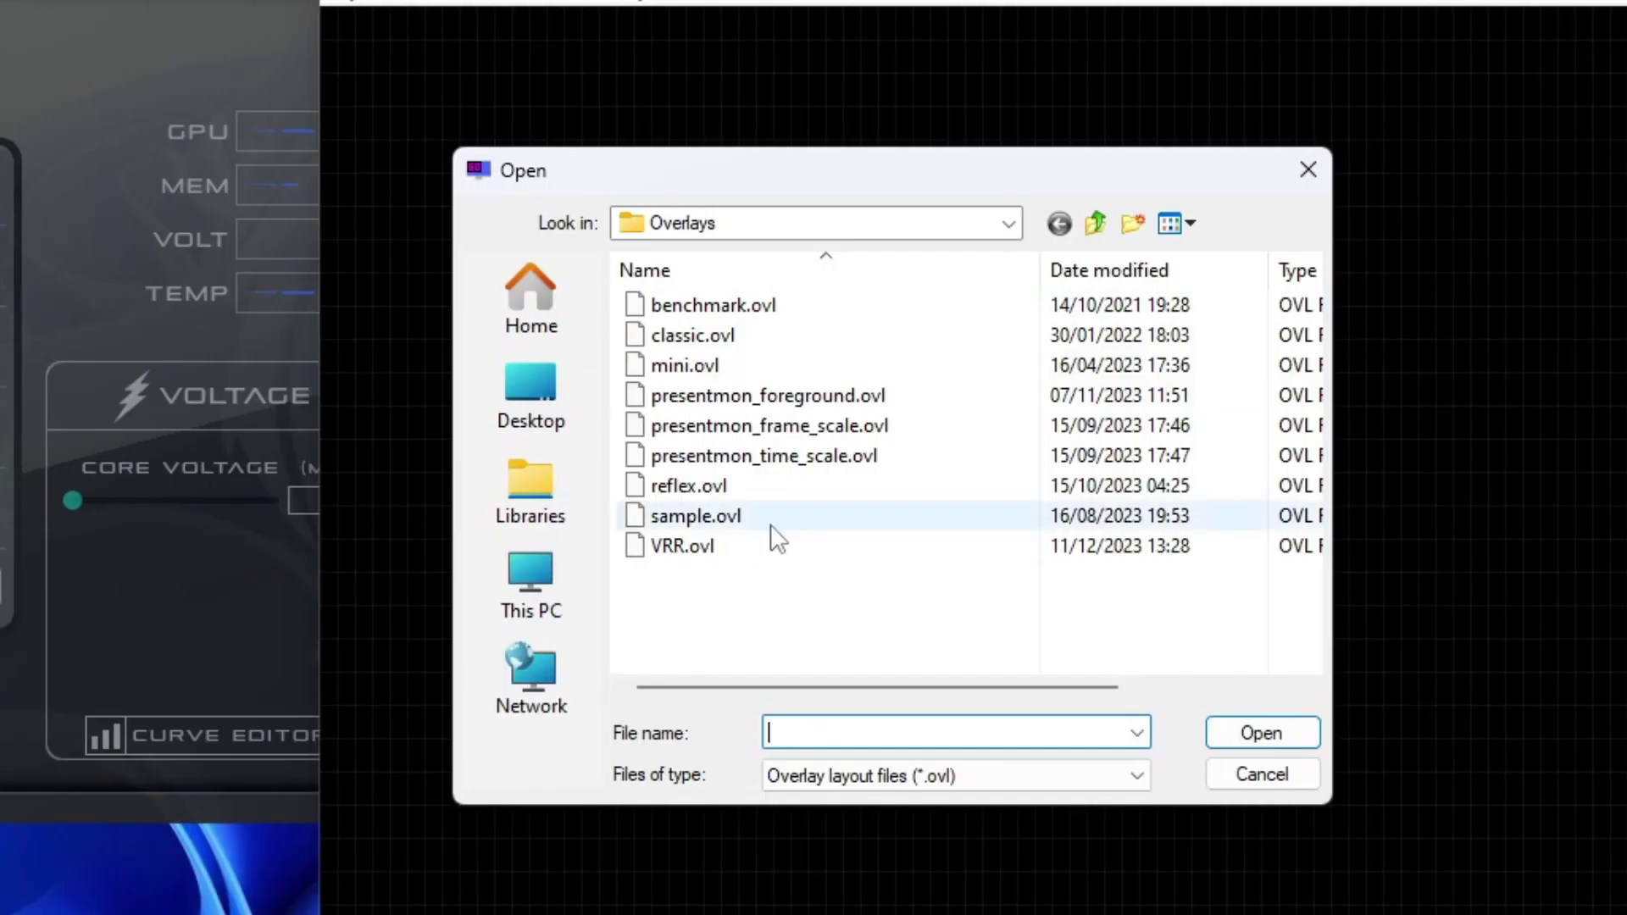
click(1013, 222)
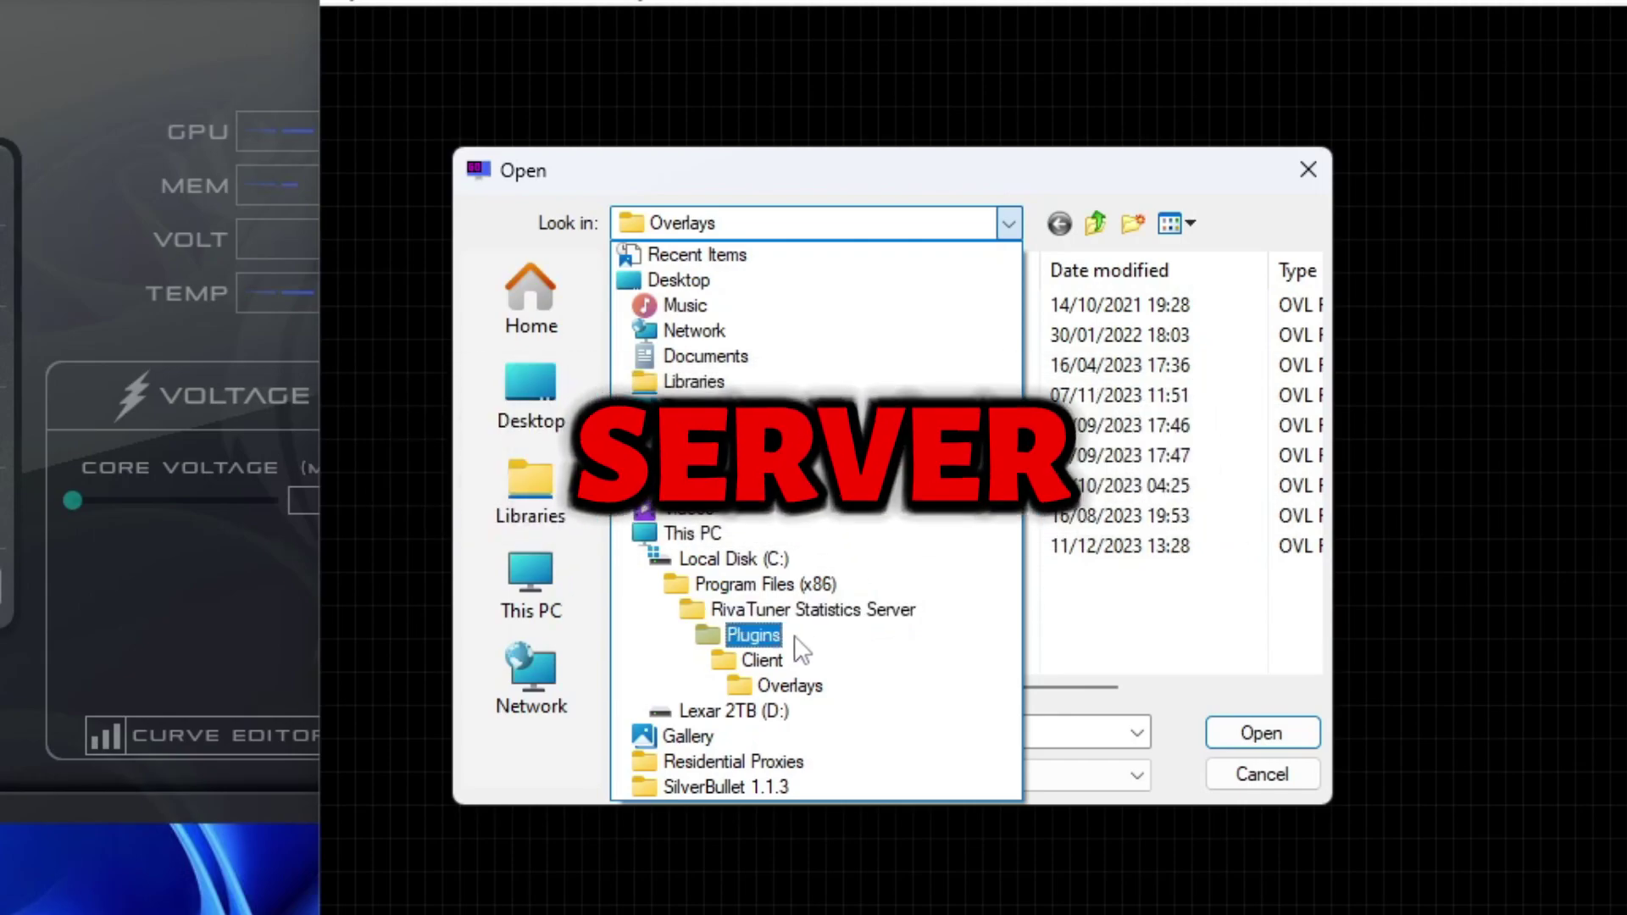
click(1019, 203)
click(546, 418)
click(556, 509)
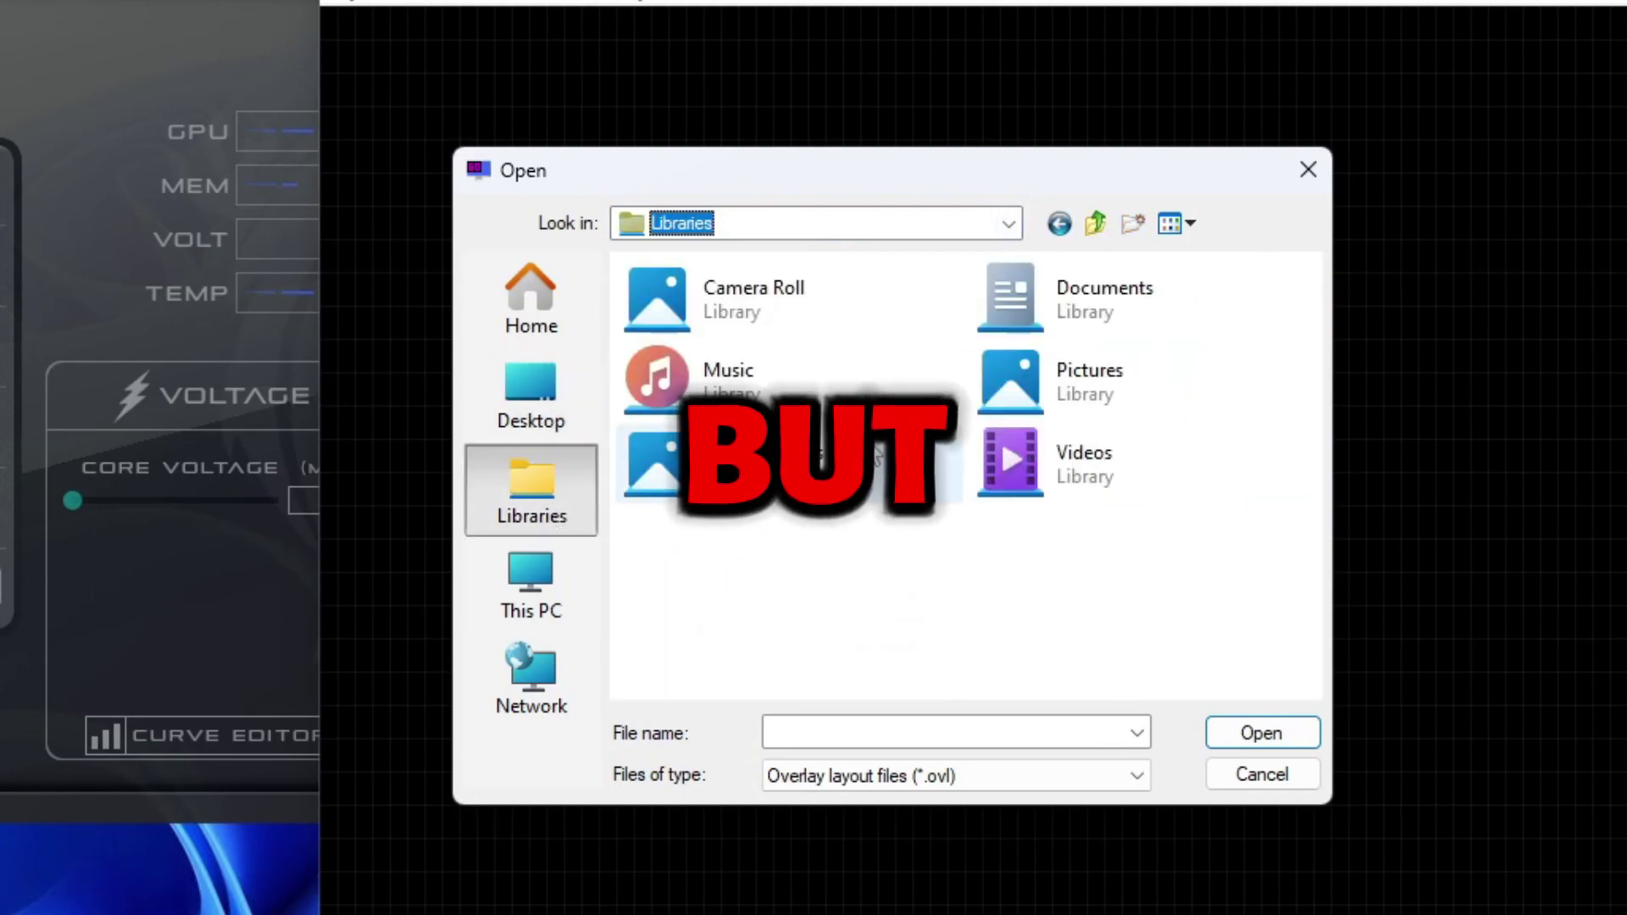
double_click(1086, 290)
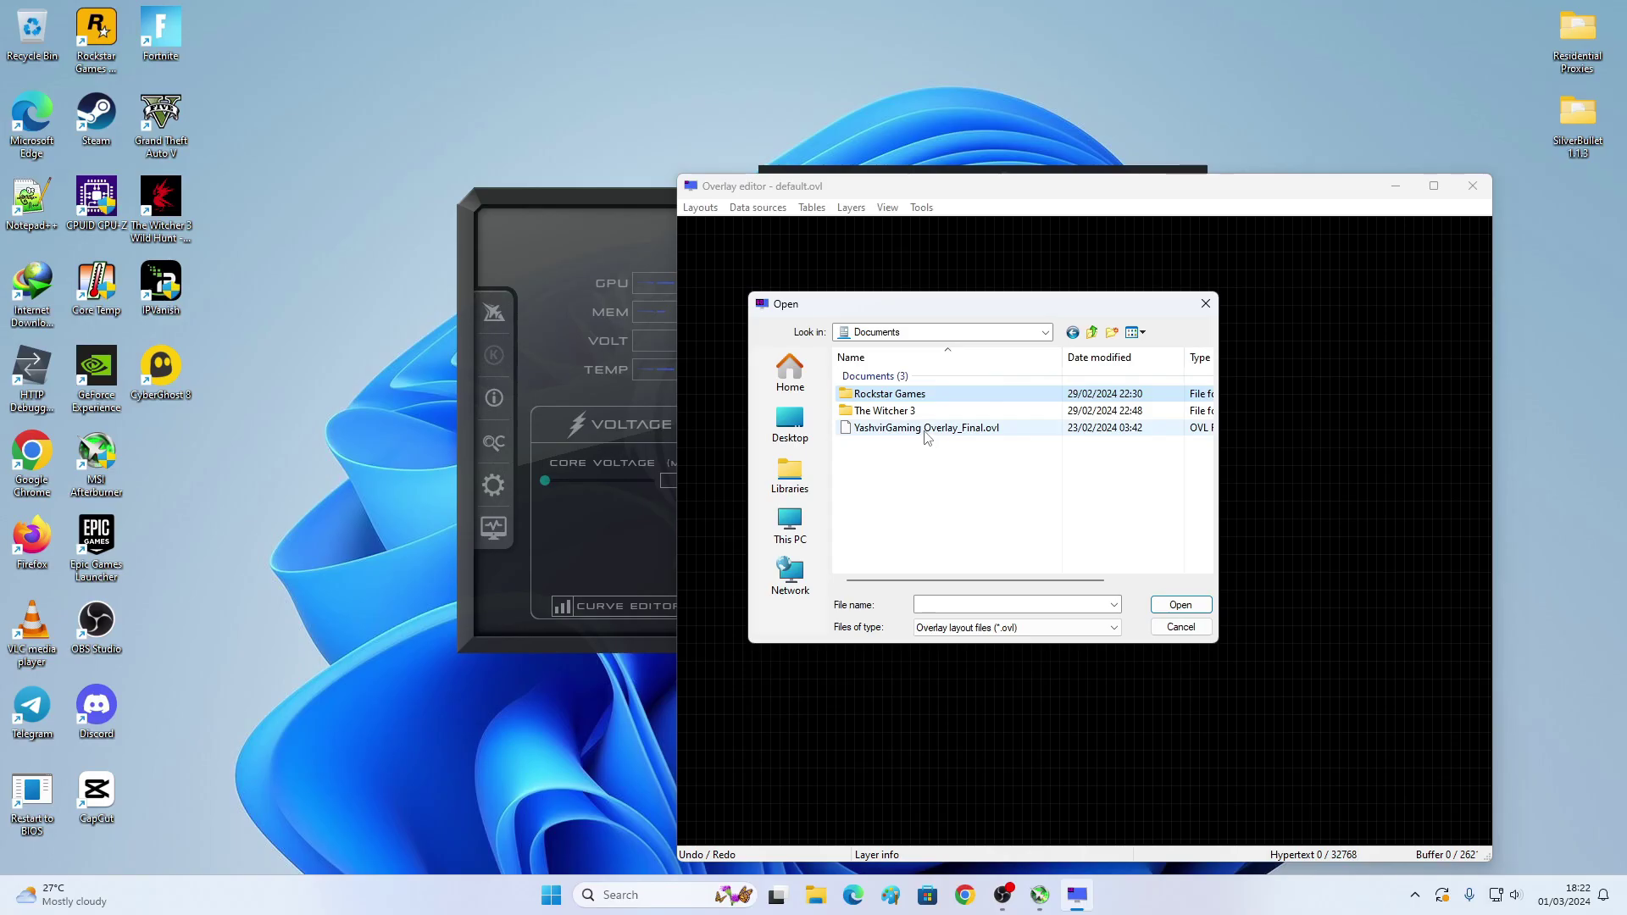
click(797, 401)
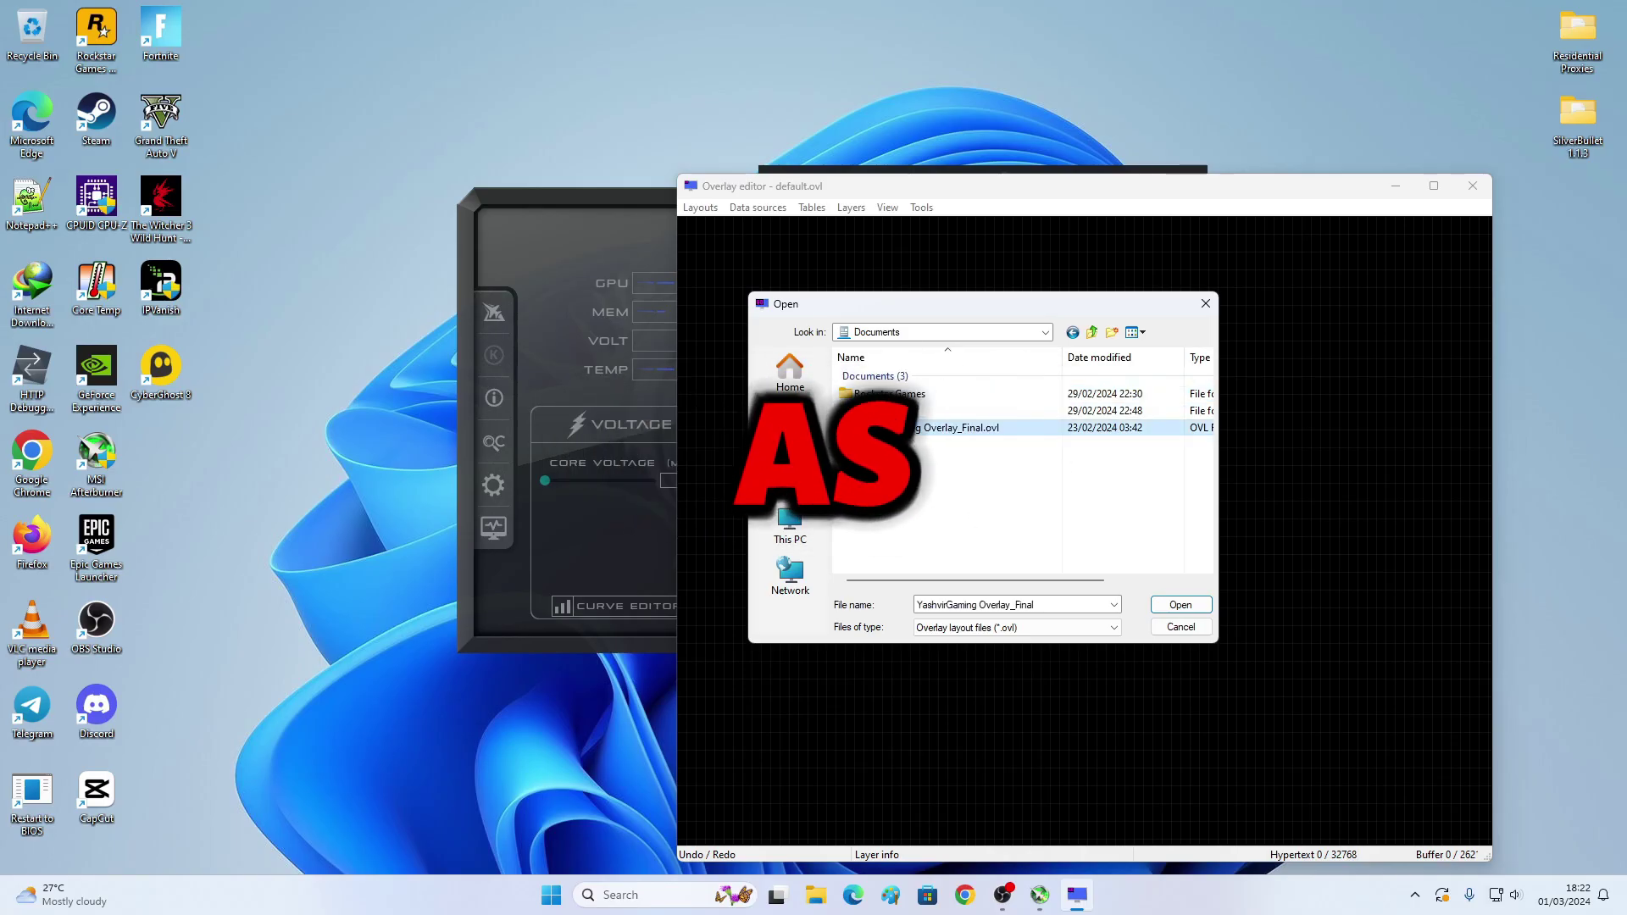
click(1181, 604)
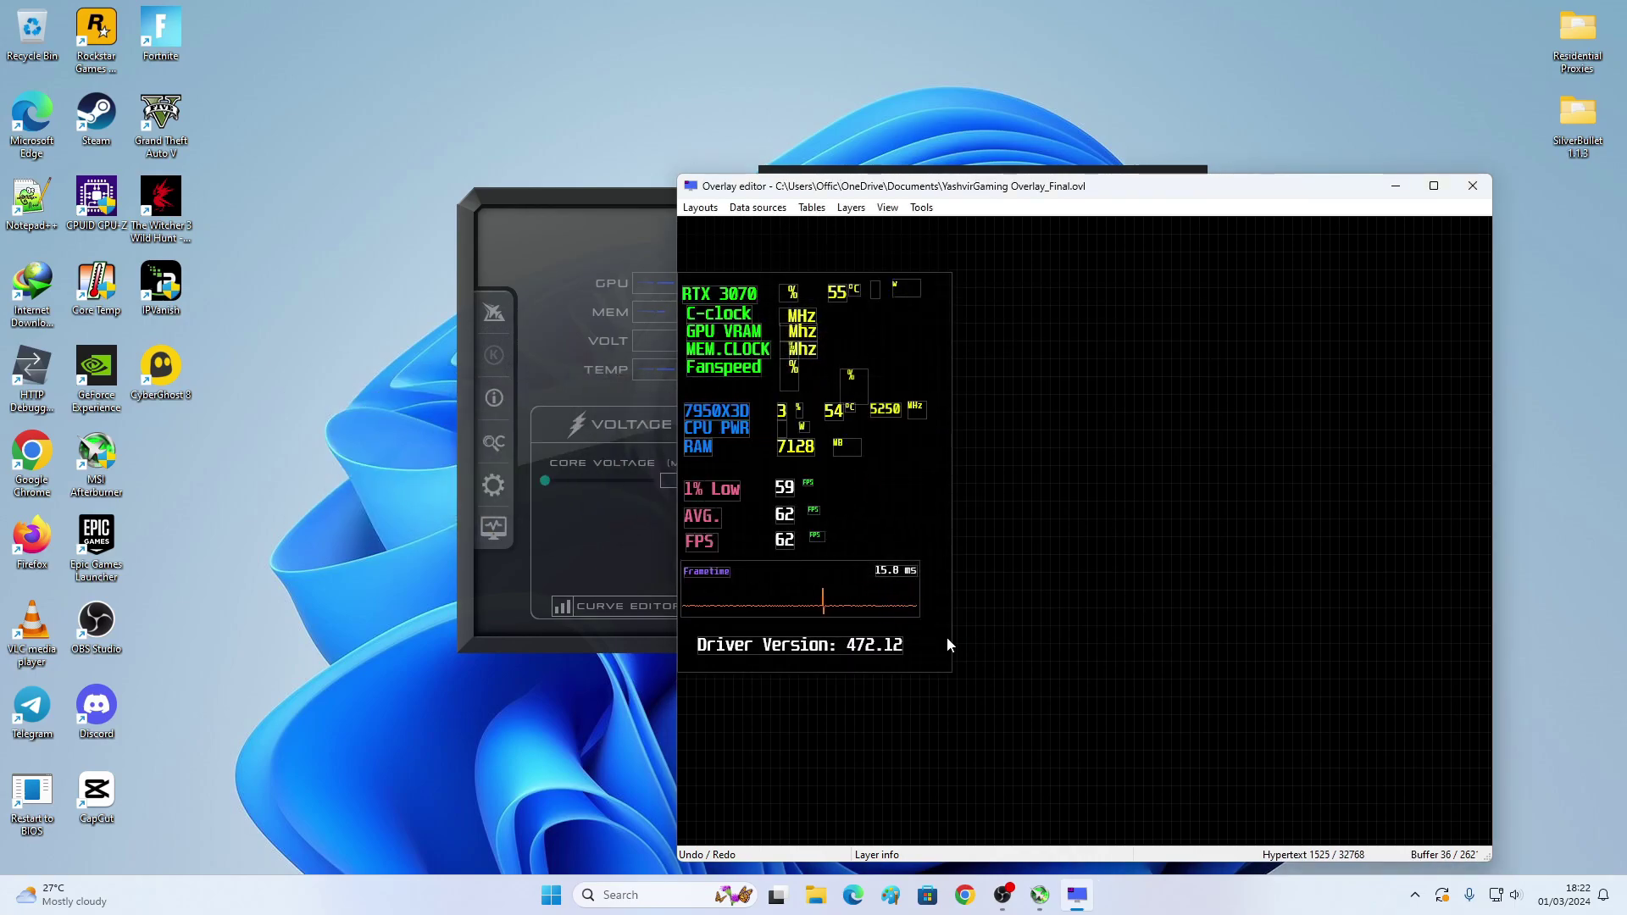
click(1434, 186)
double_click(1250, 8)
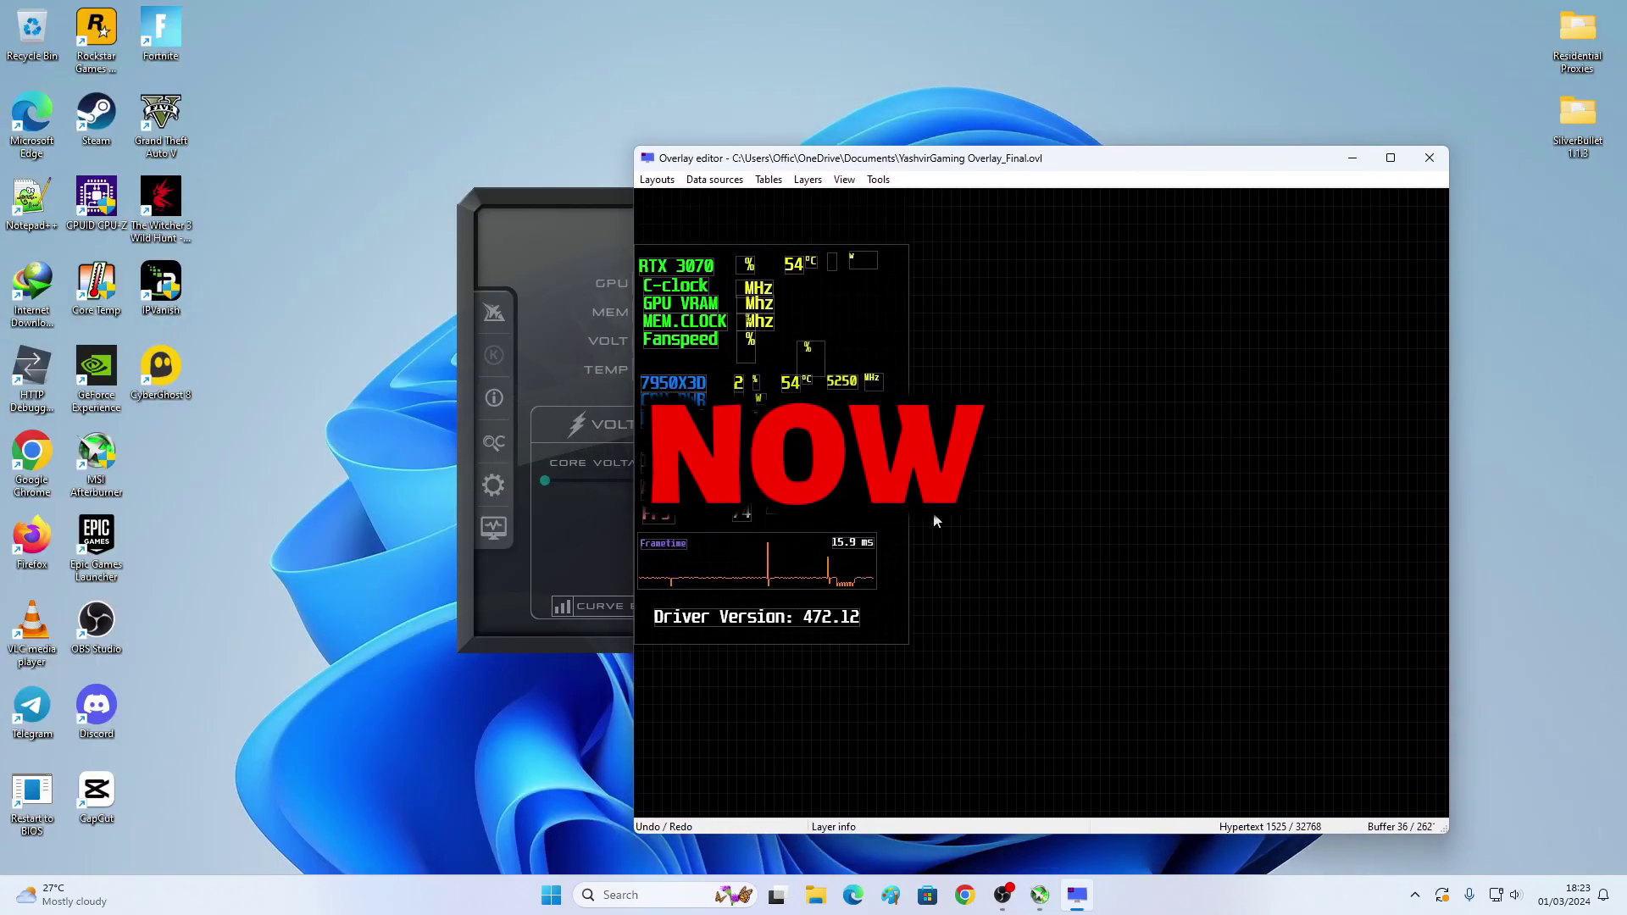
scroll(937, 519, up, 3)
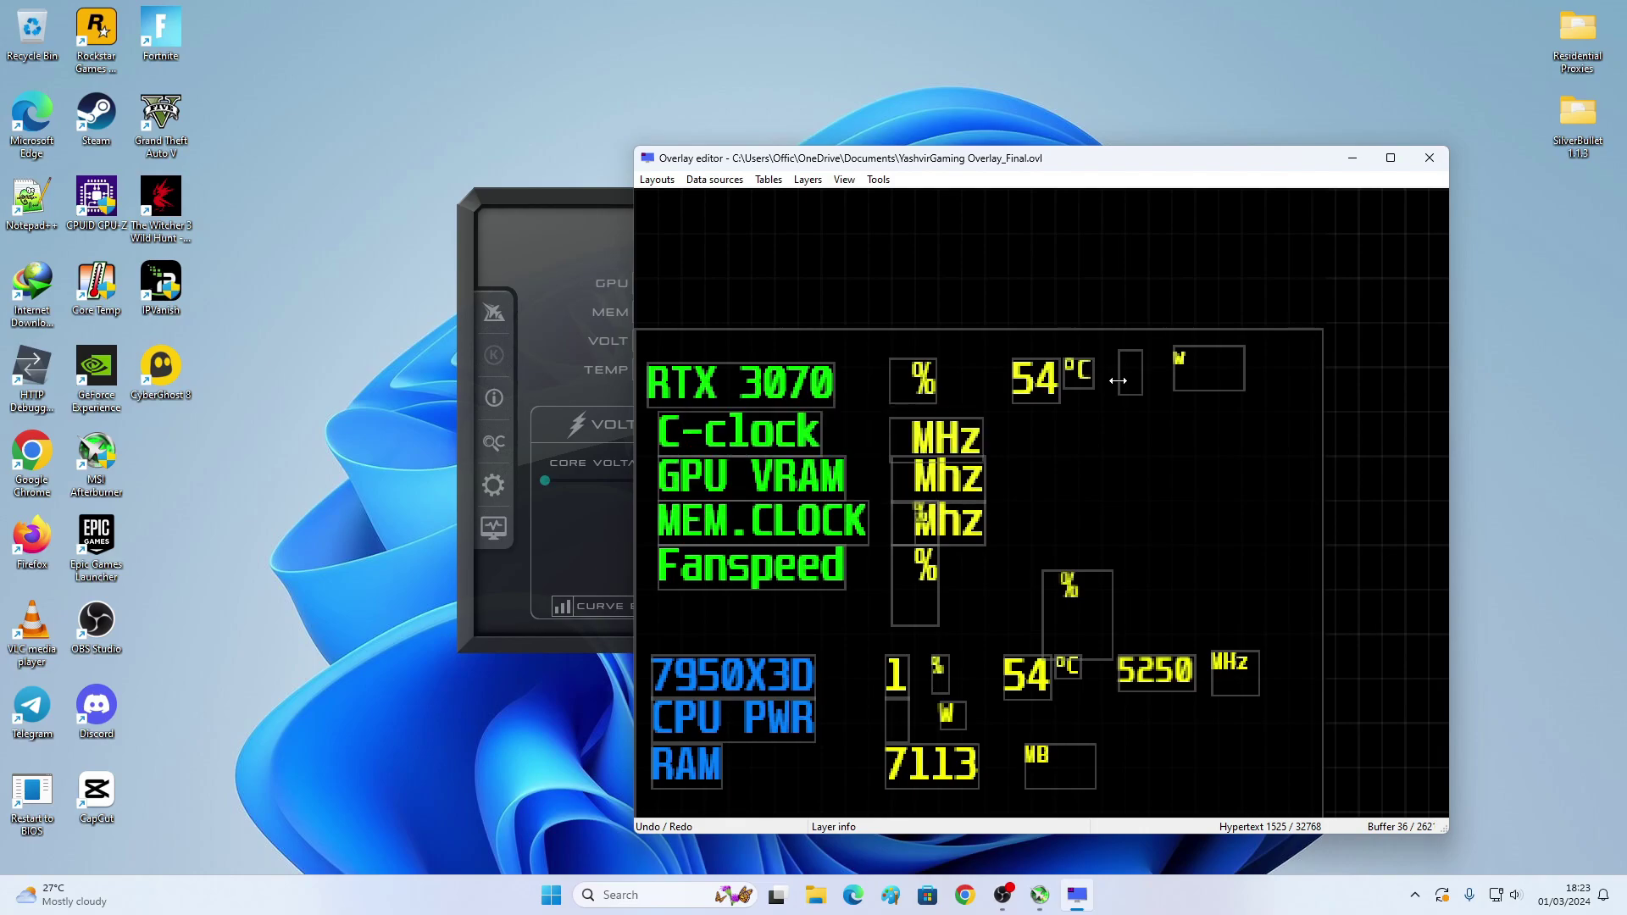
scroll(1118, 381, down, 1)
scroll(765, 395, down, 3)
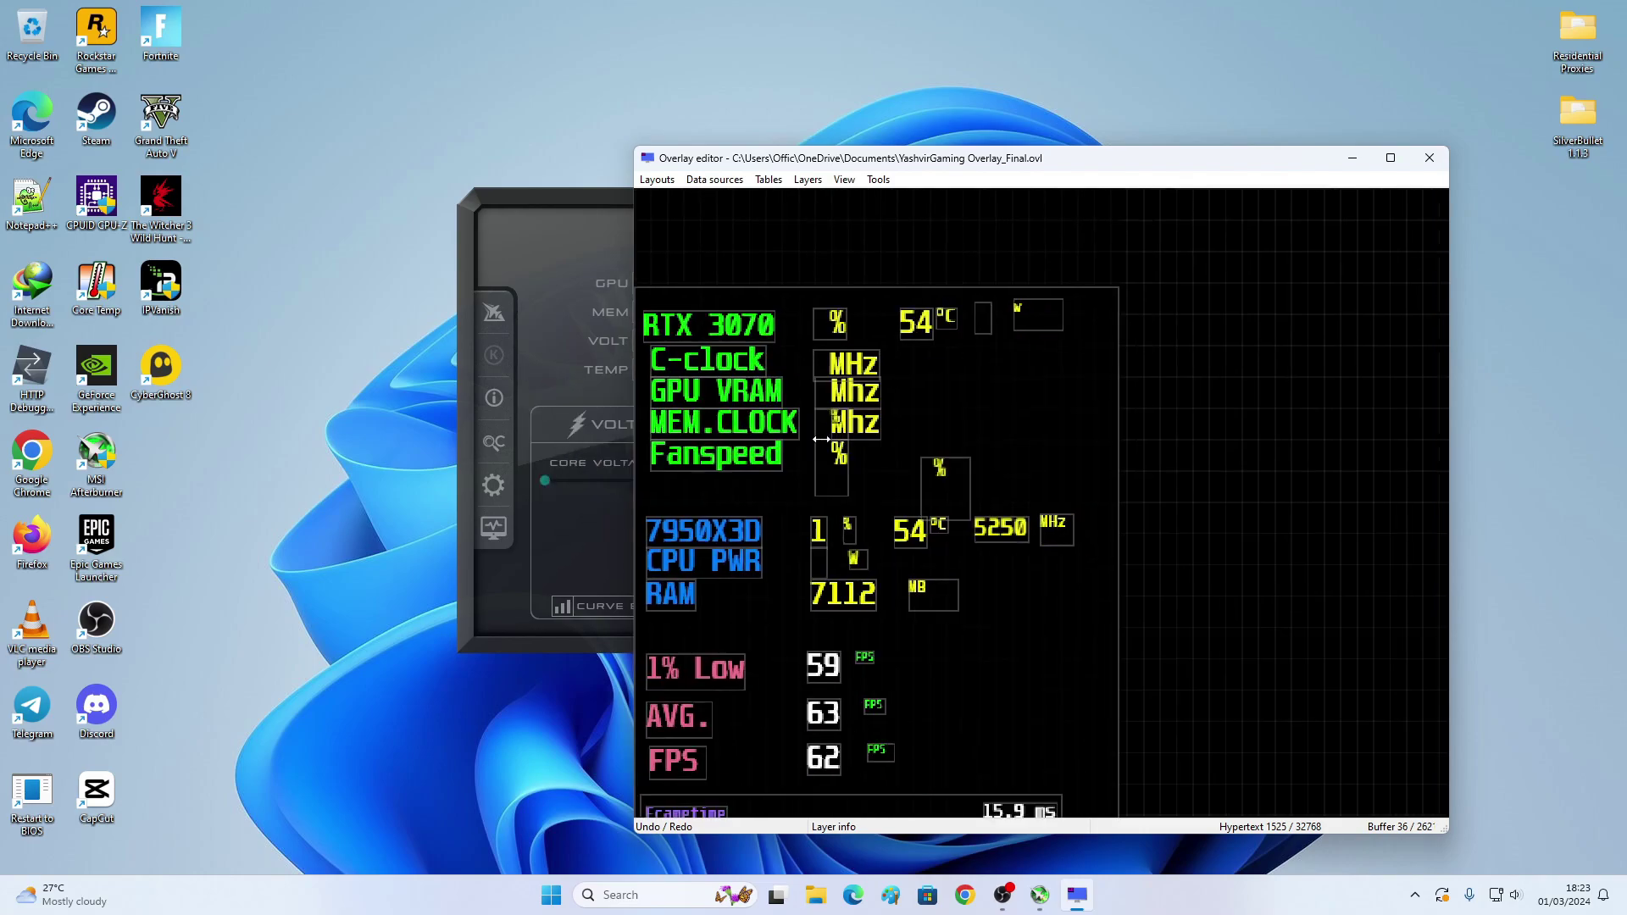
scroll(825, 609, up, 2)
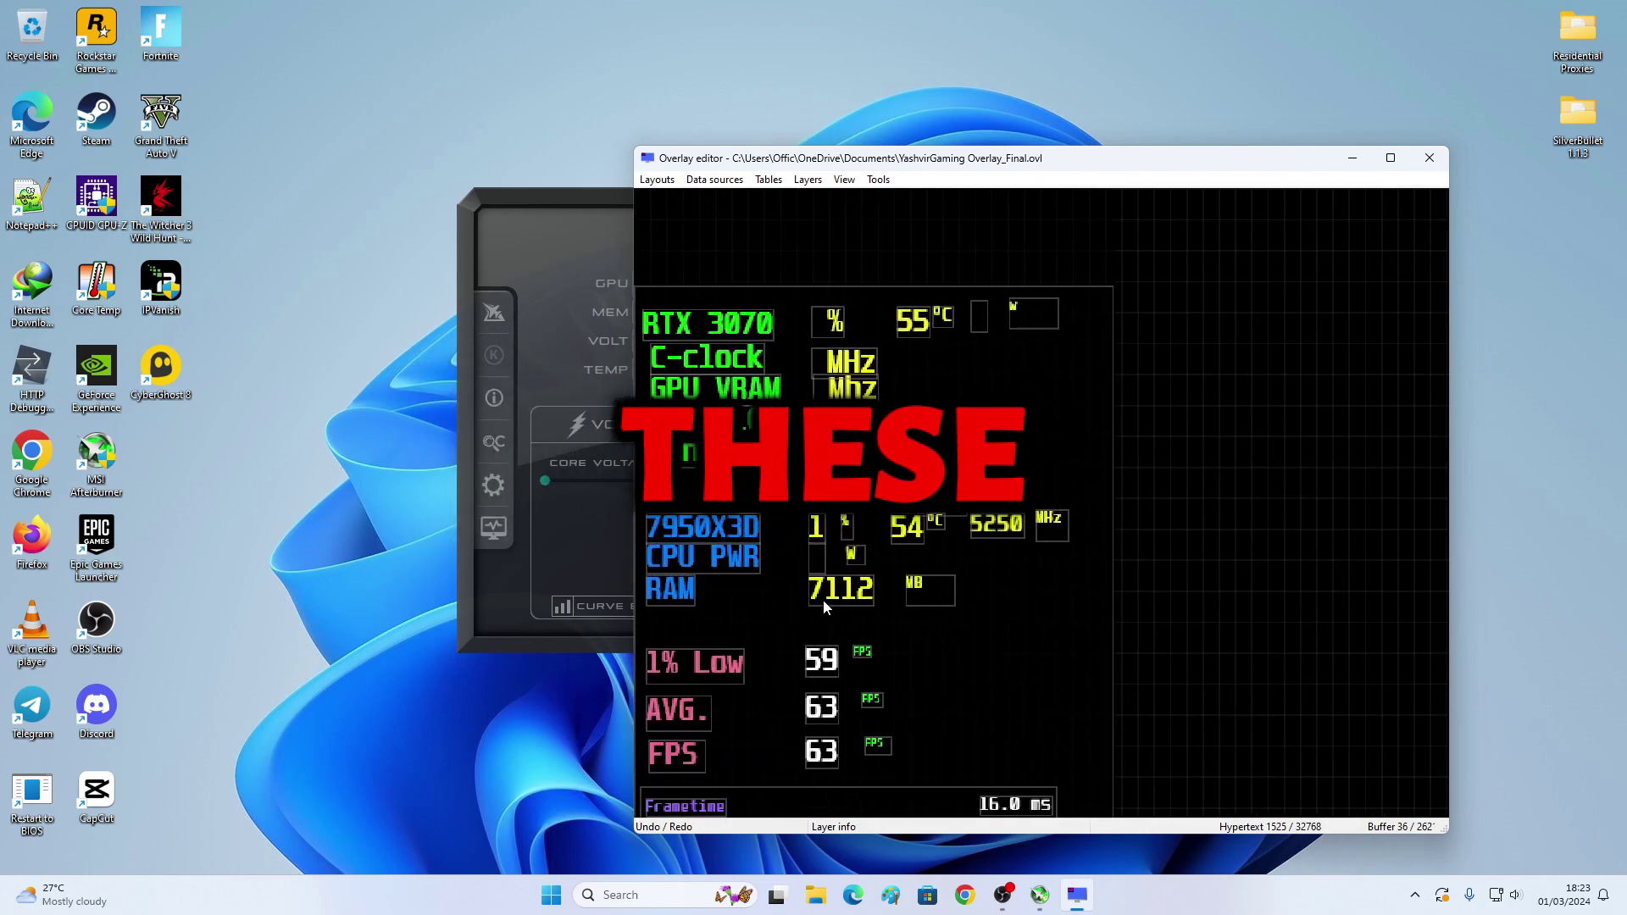
scroll(758, 602, down, 1)
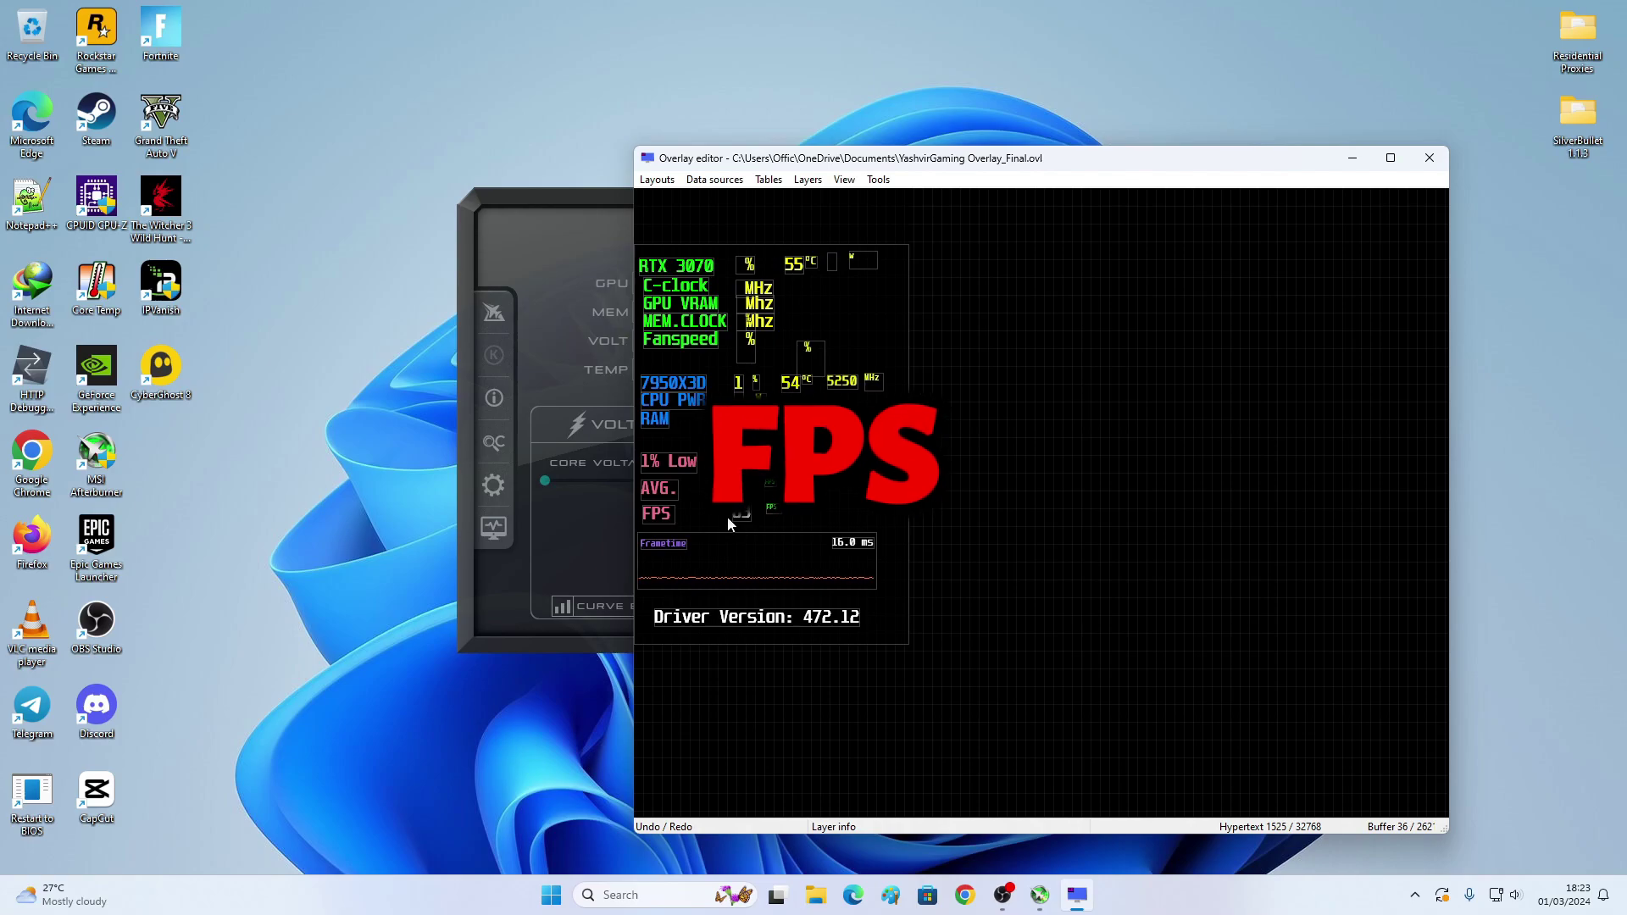
Step: Delete the Fanspeed label and percentage layers from the overlay layout
scroll(807, 600, up, 1)
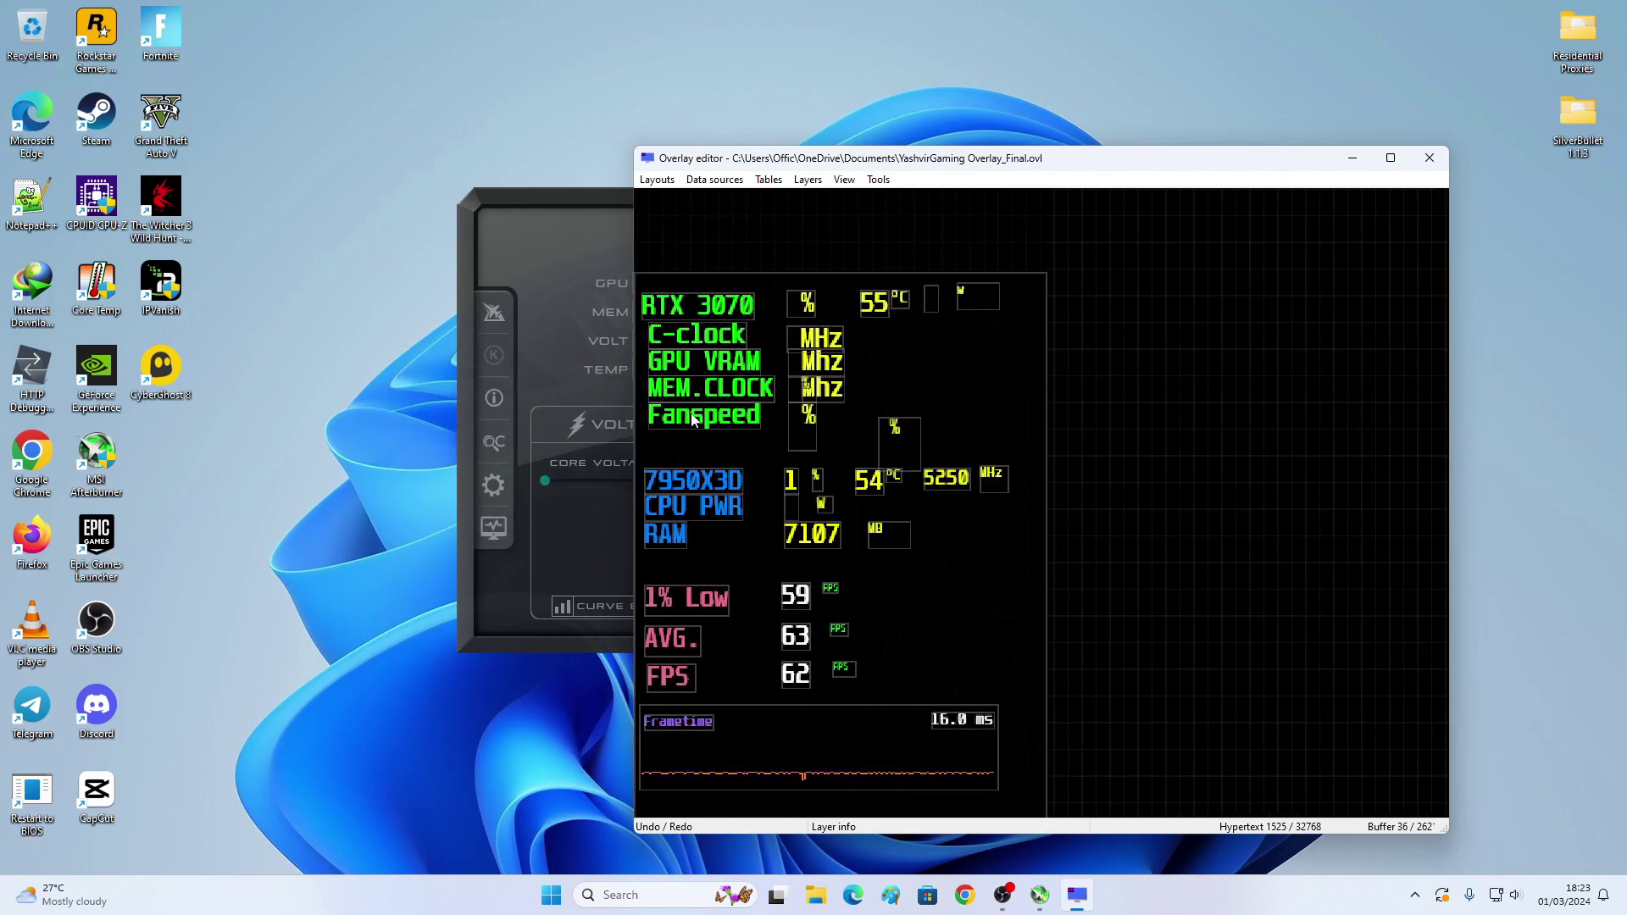
click(693, 419)
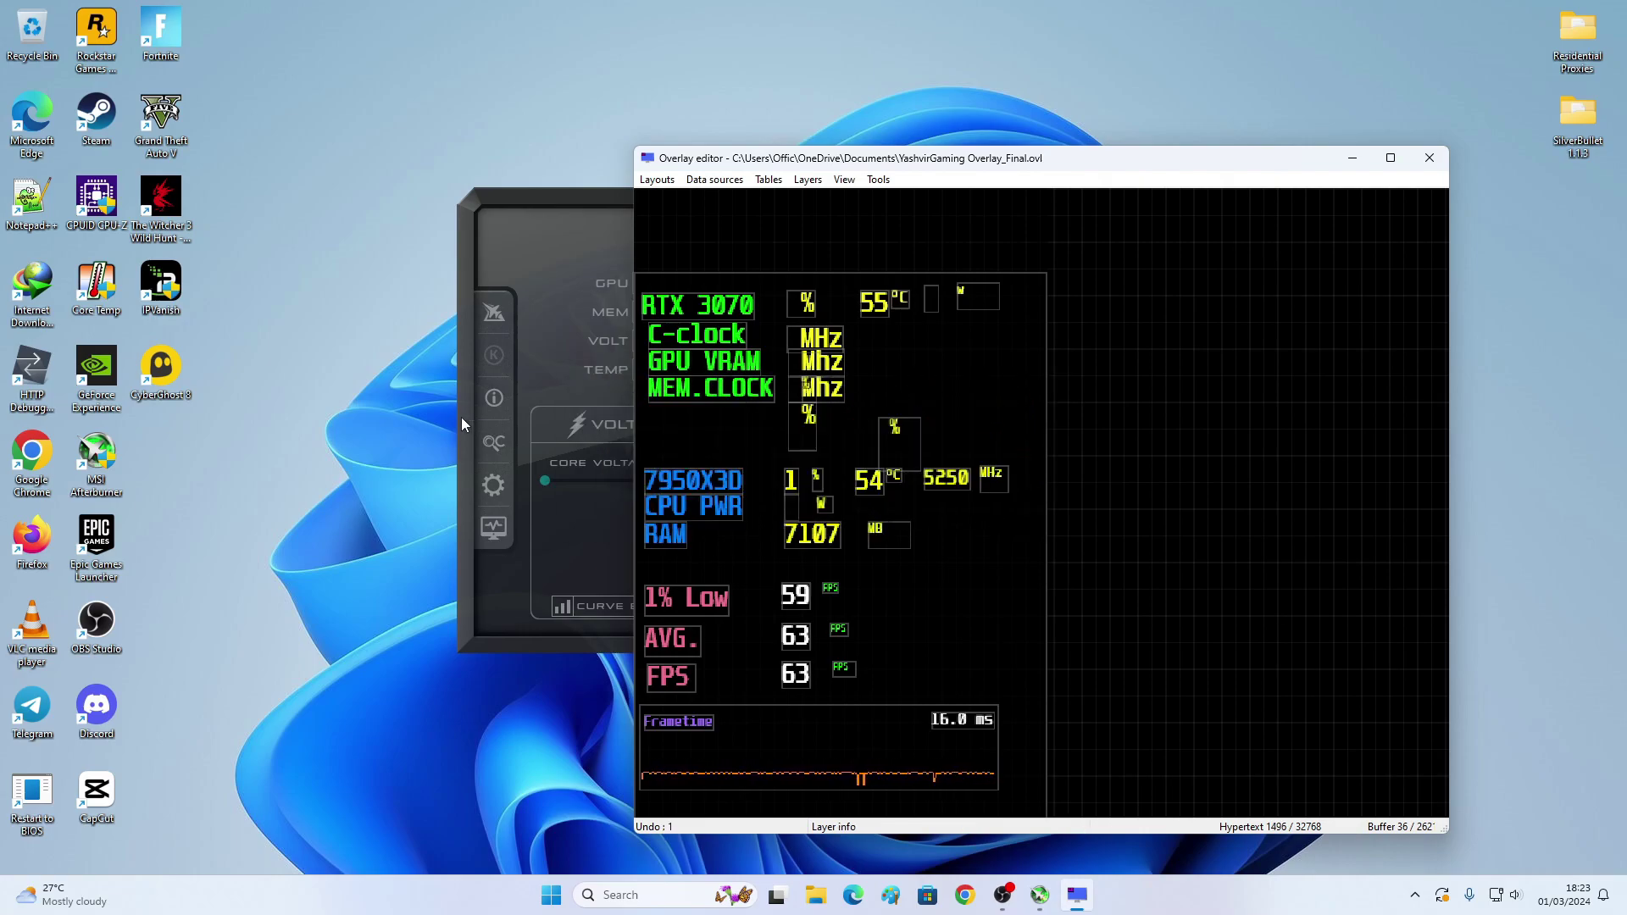
click(801, 387)
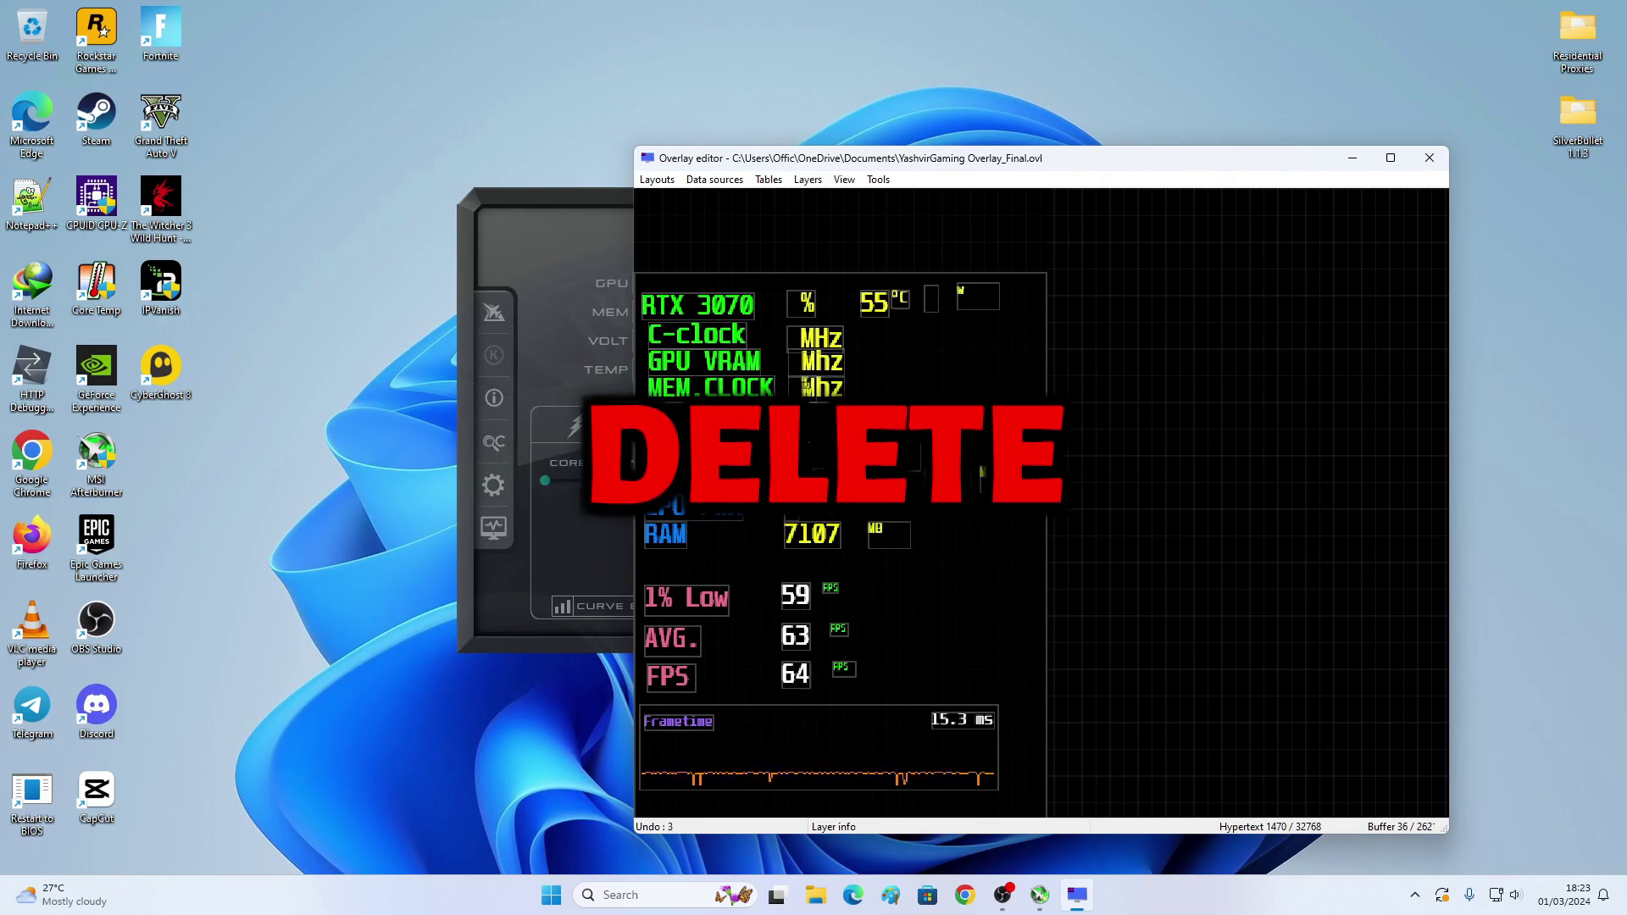
key(Delete)
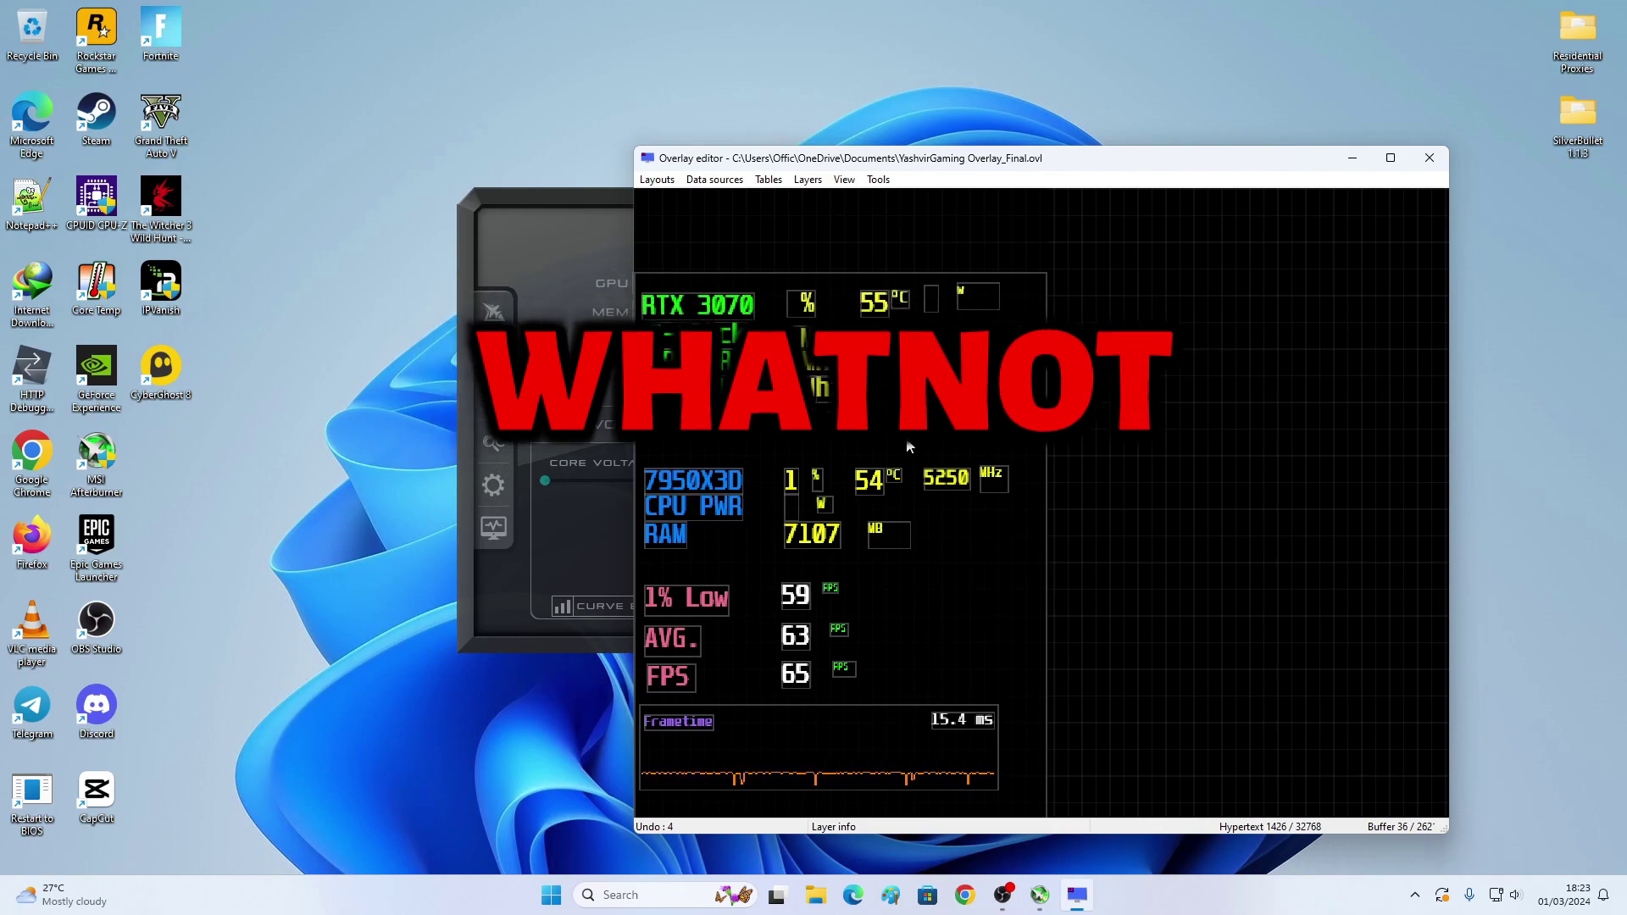
key(Delete)
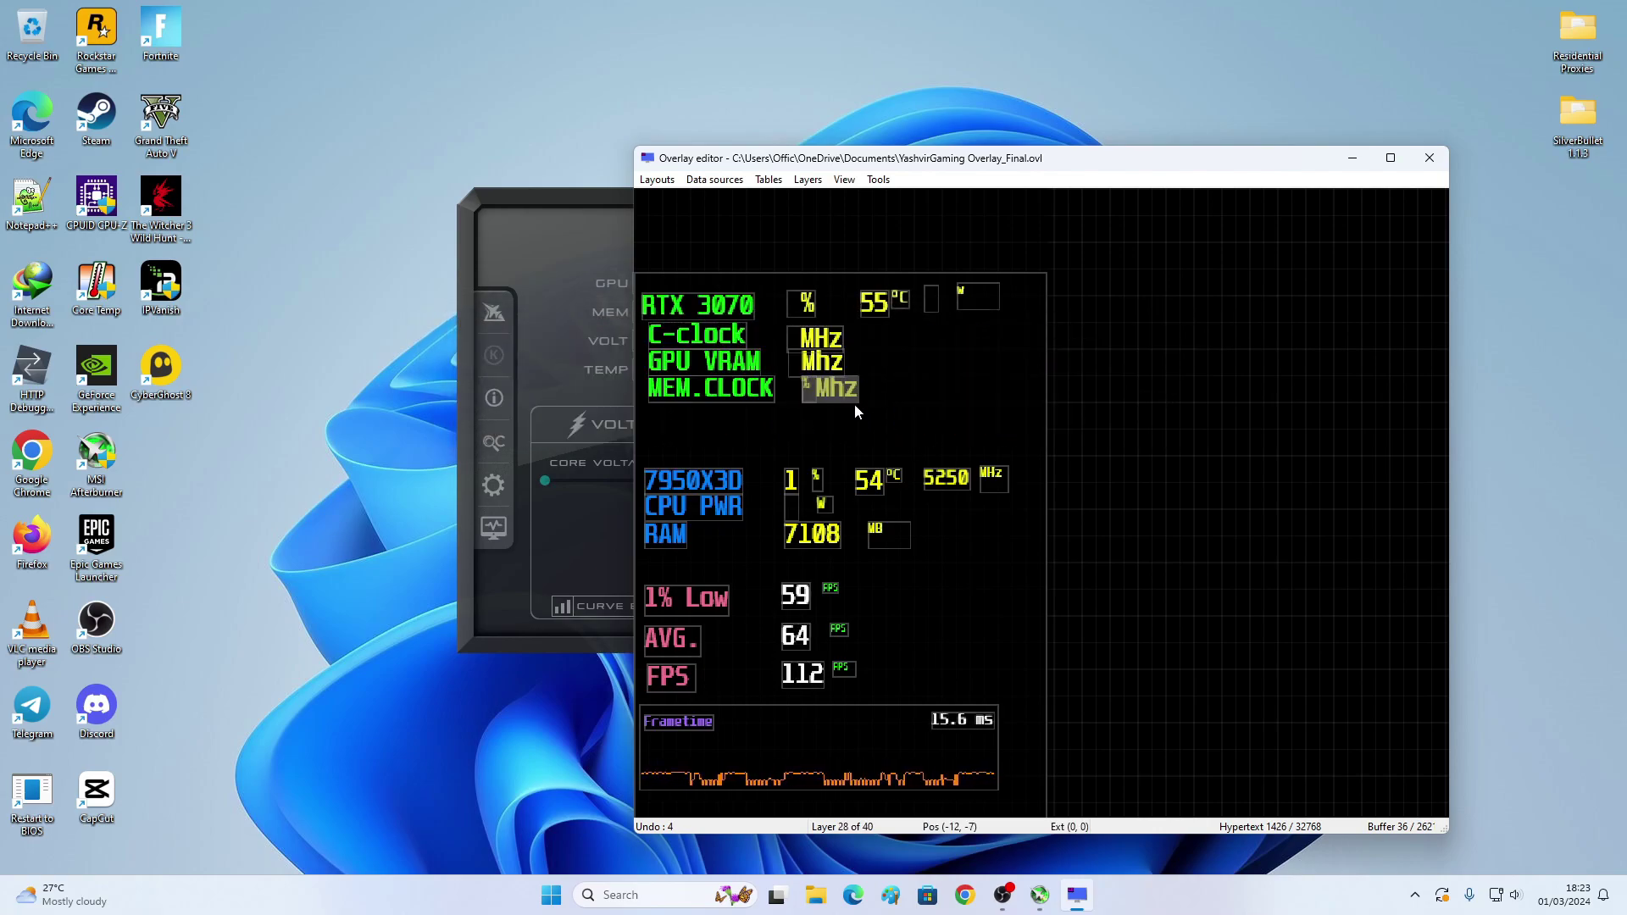
Step: Shift the MEM.CLOCK Mhz unit to the right and undo a stray layer change
drag(854, 403, 1307, 358)
click(807, 389)
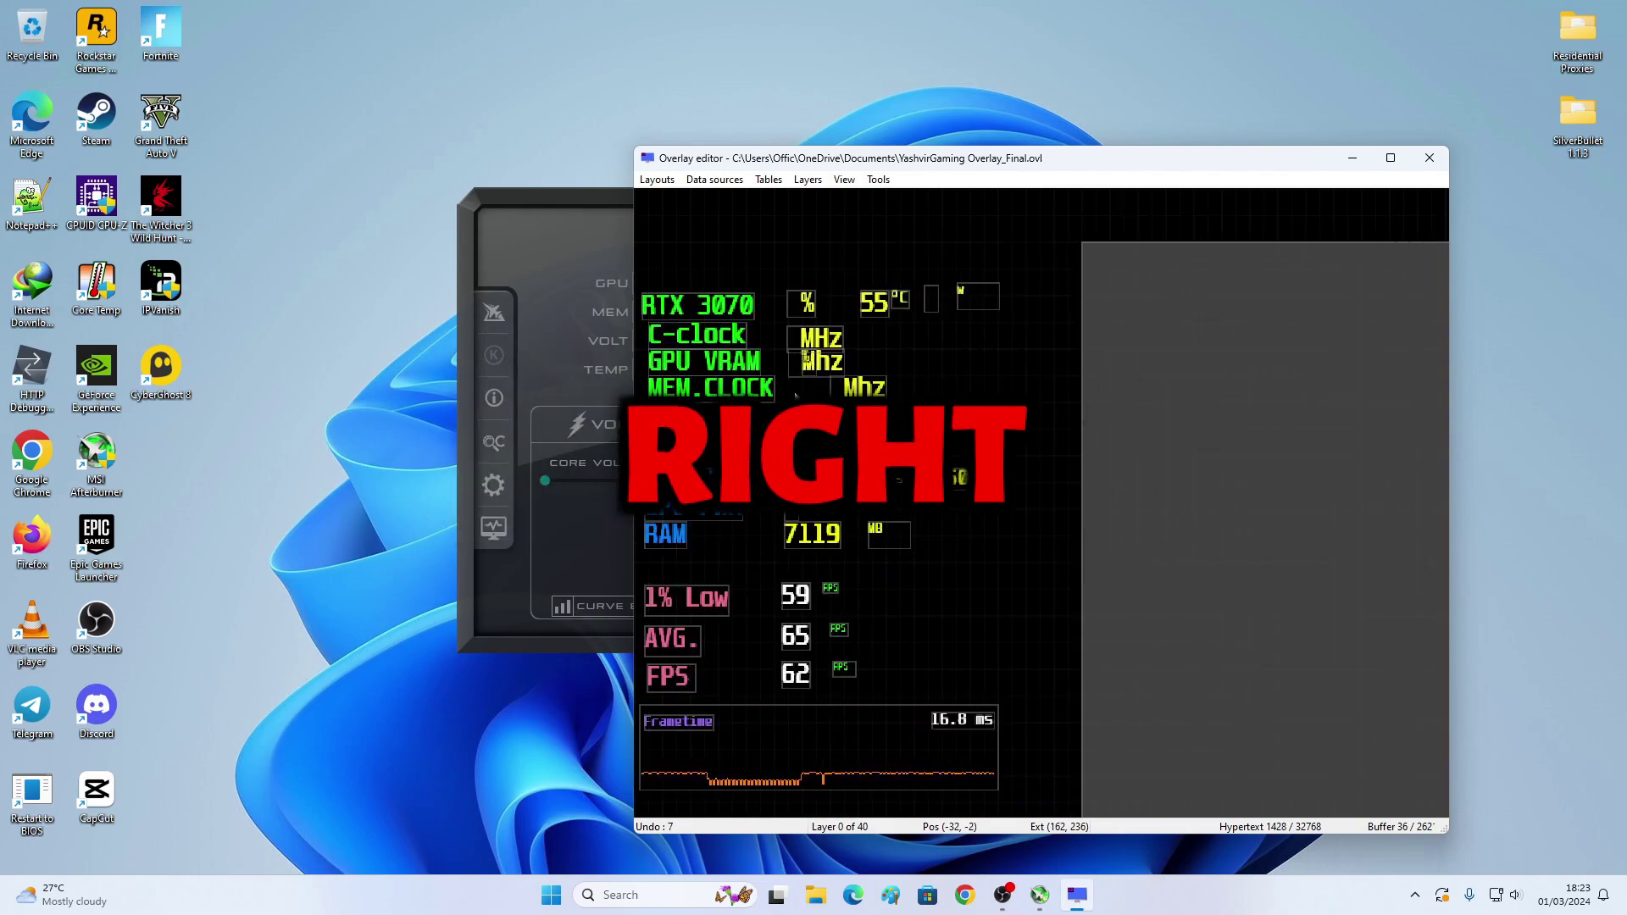
key(ctrl+z)
key(ctrl+z)
key(ctrl+z)
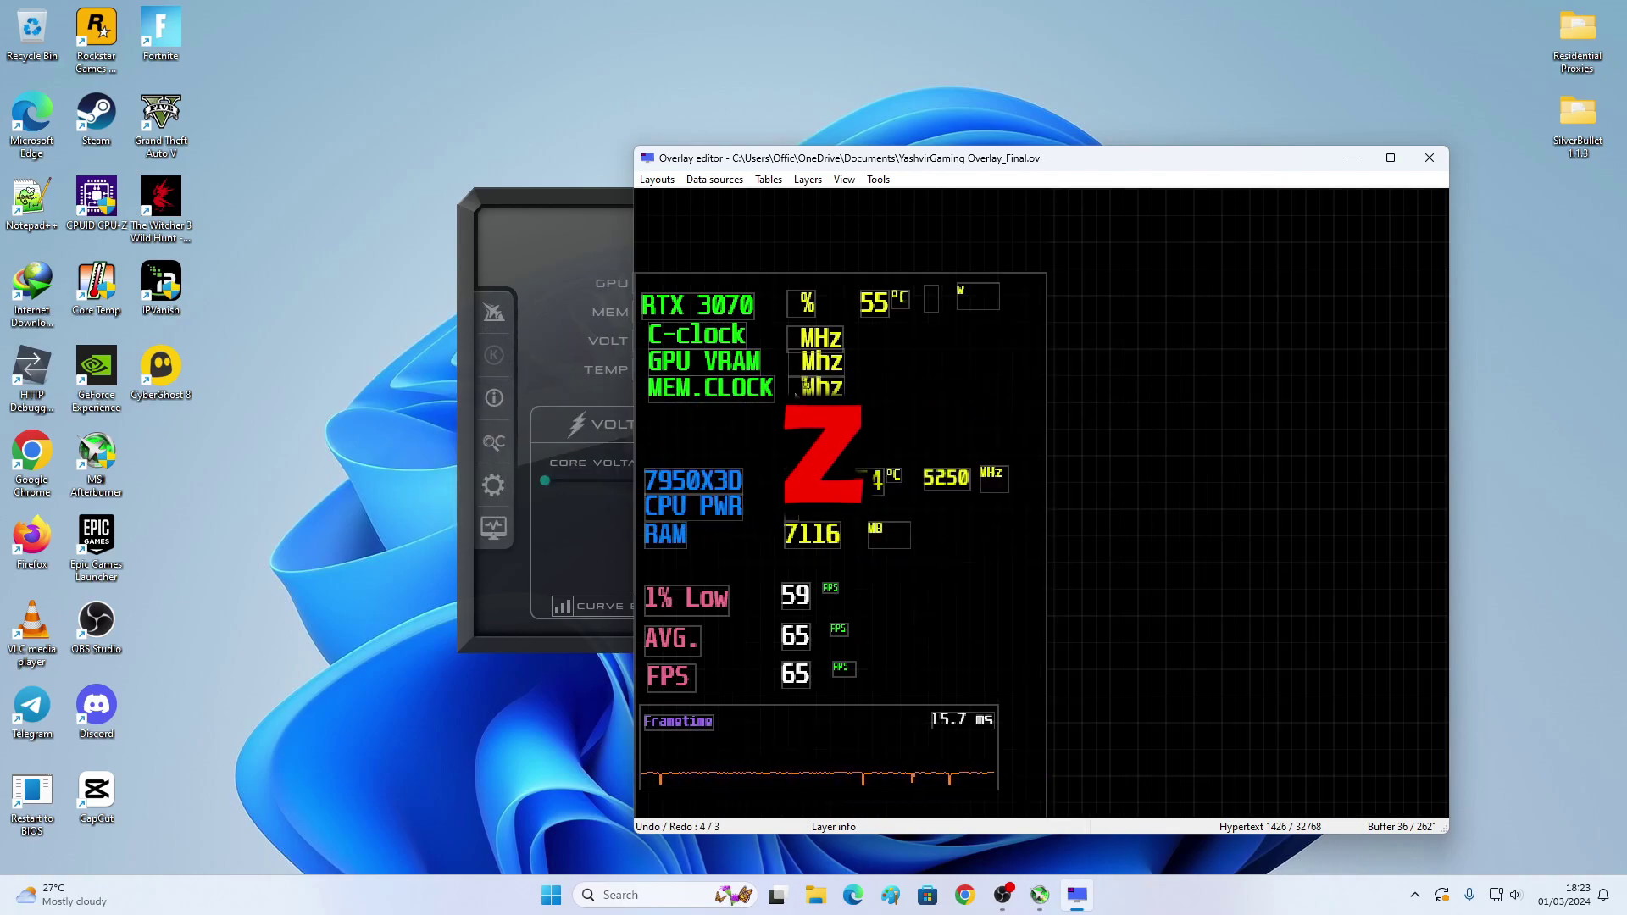
Step: Move the MEM.CLOCK Mhz and small grey layers right to align with the C-clock and GPU VRAM column
scroll(888, 413, up, 1)
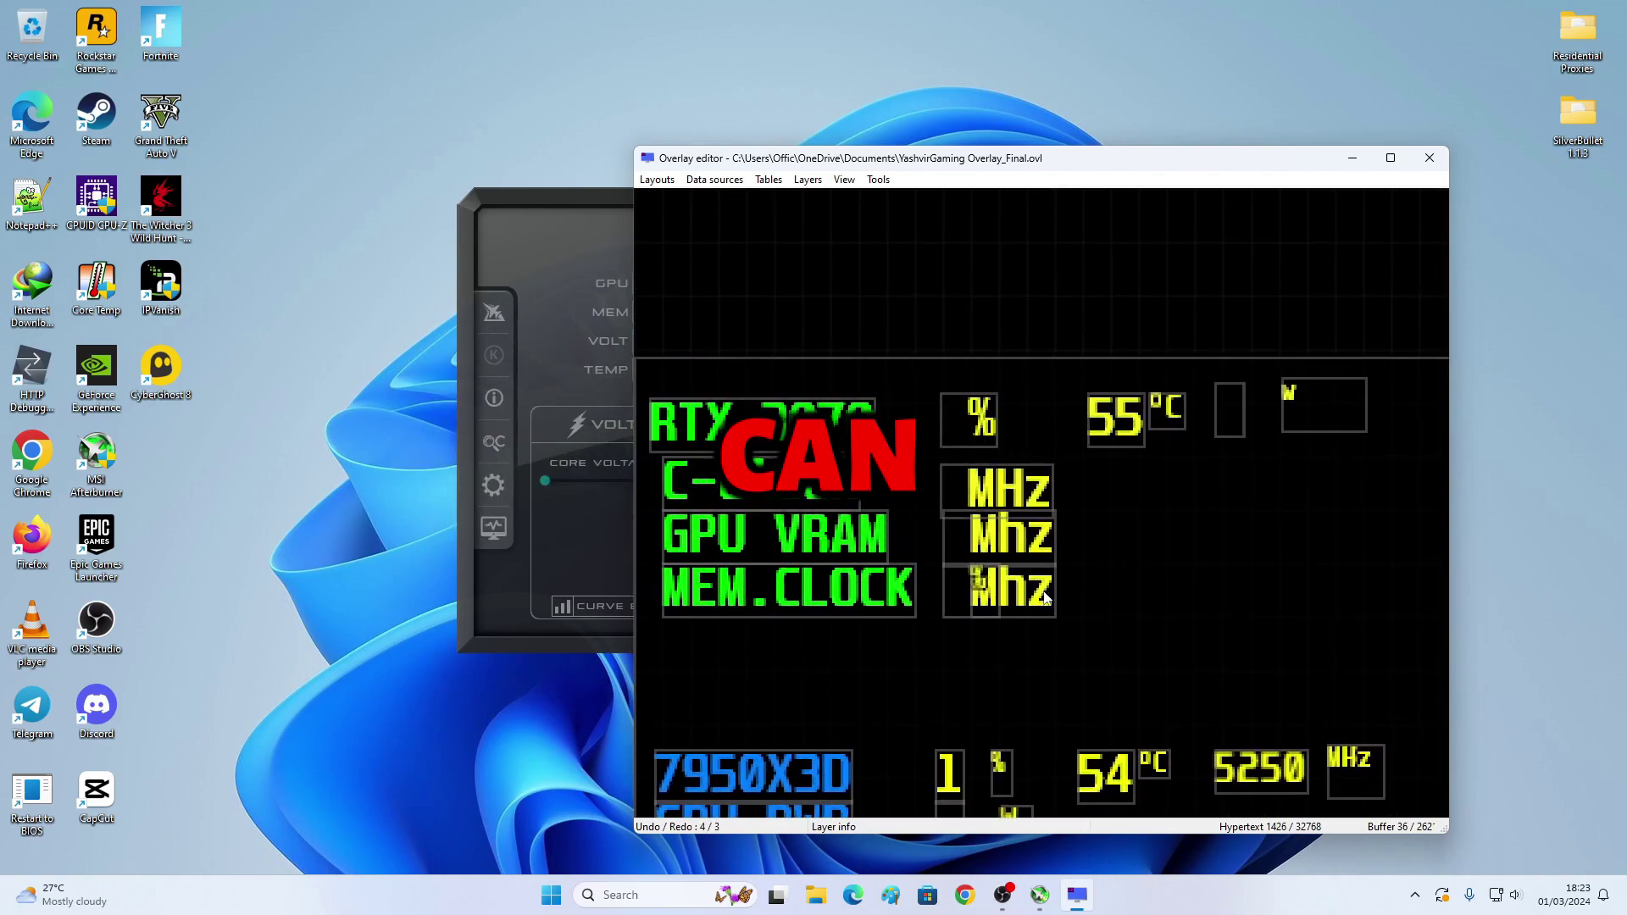
drag(1045, 597, 1176, 599)
double_click(986, 595)
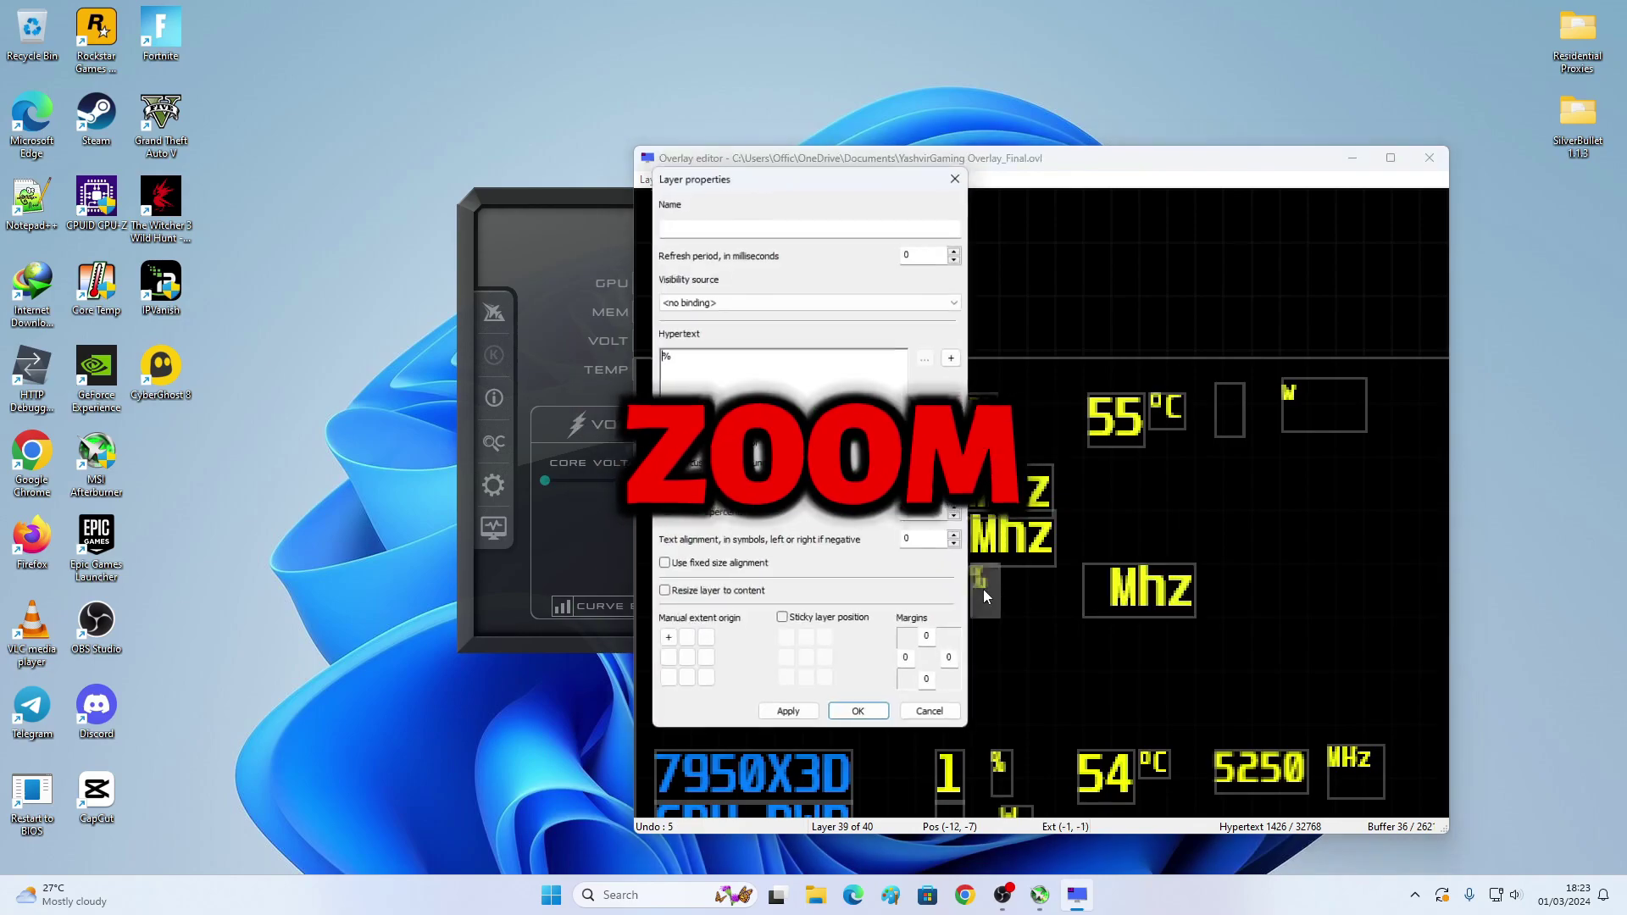
click(958, 174)
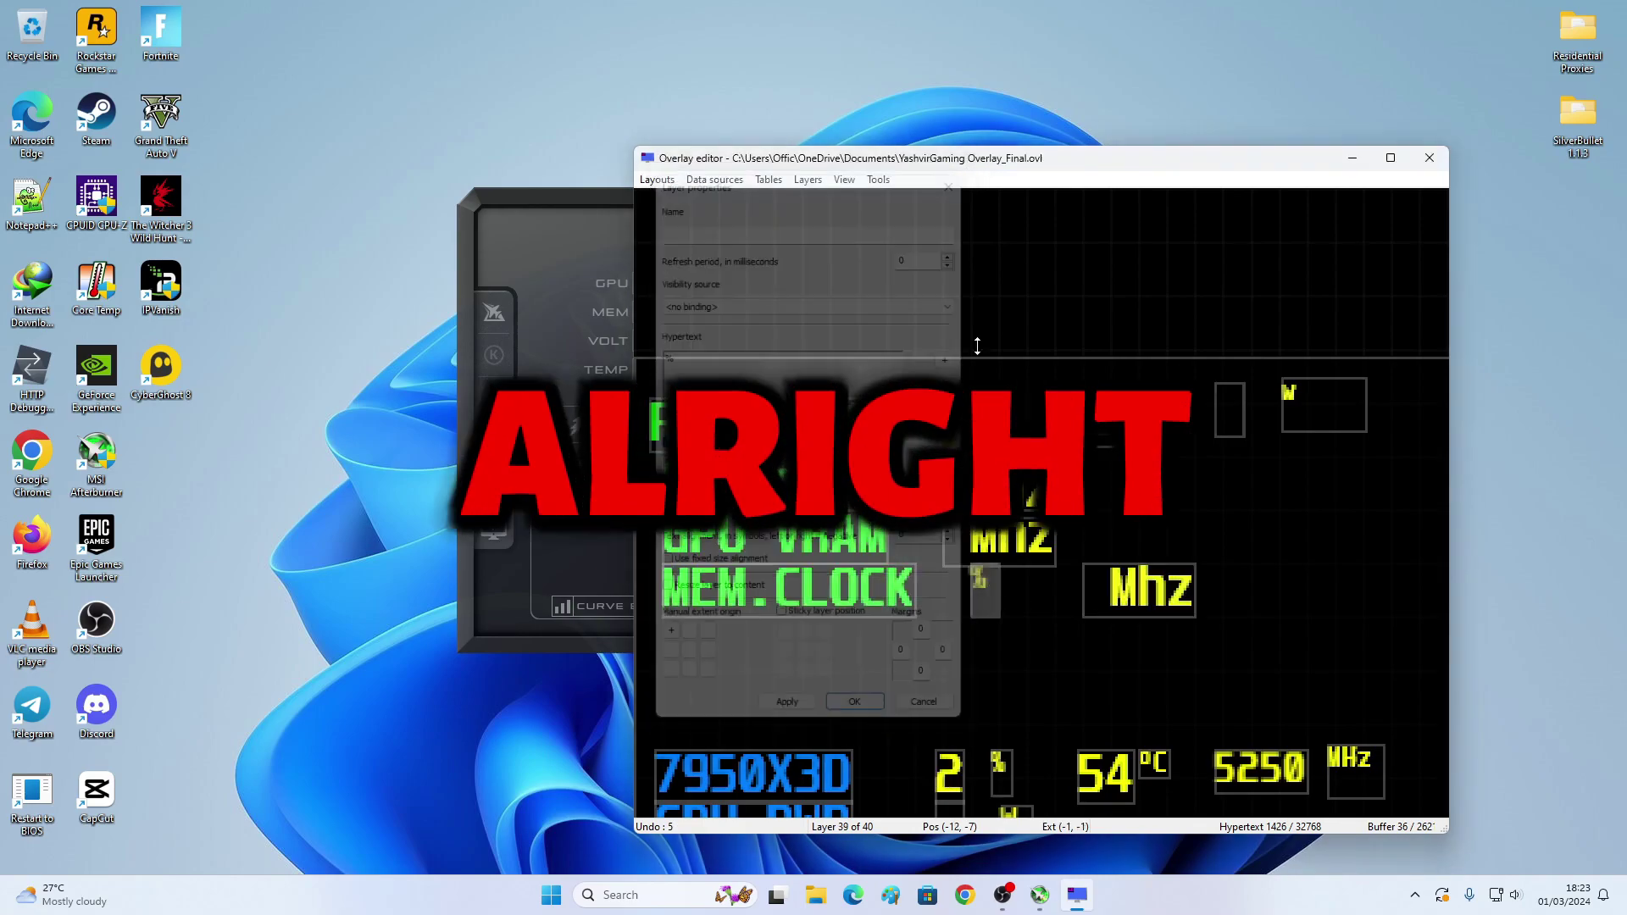
drag(986, 598, 1138, 610)
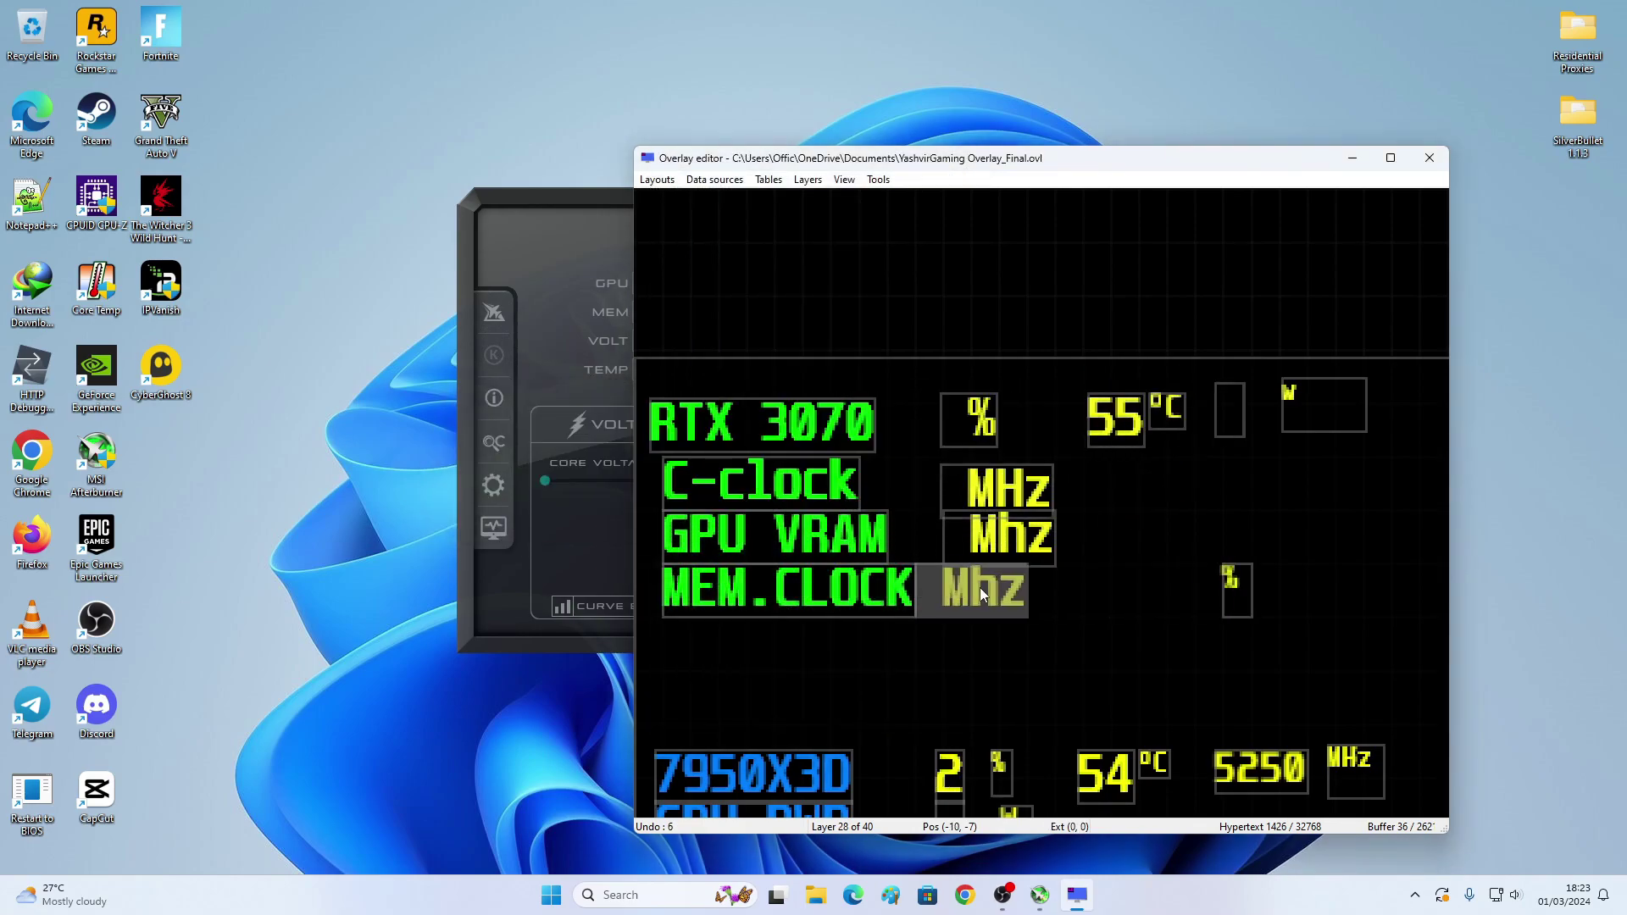
double_click(1005, 592)
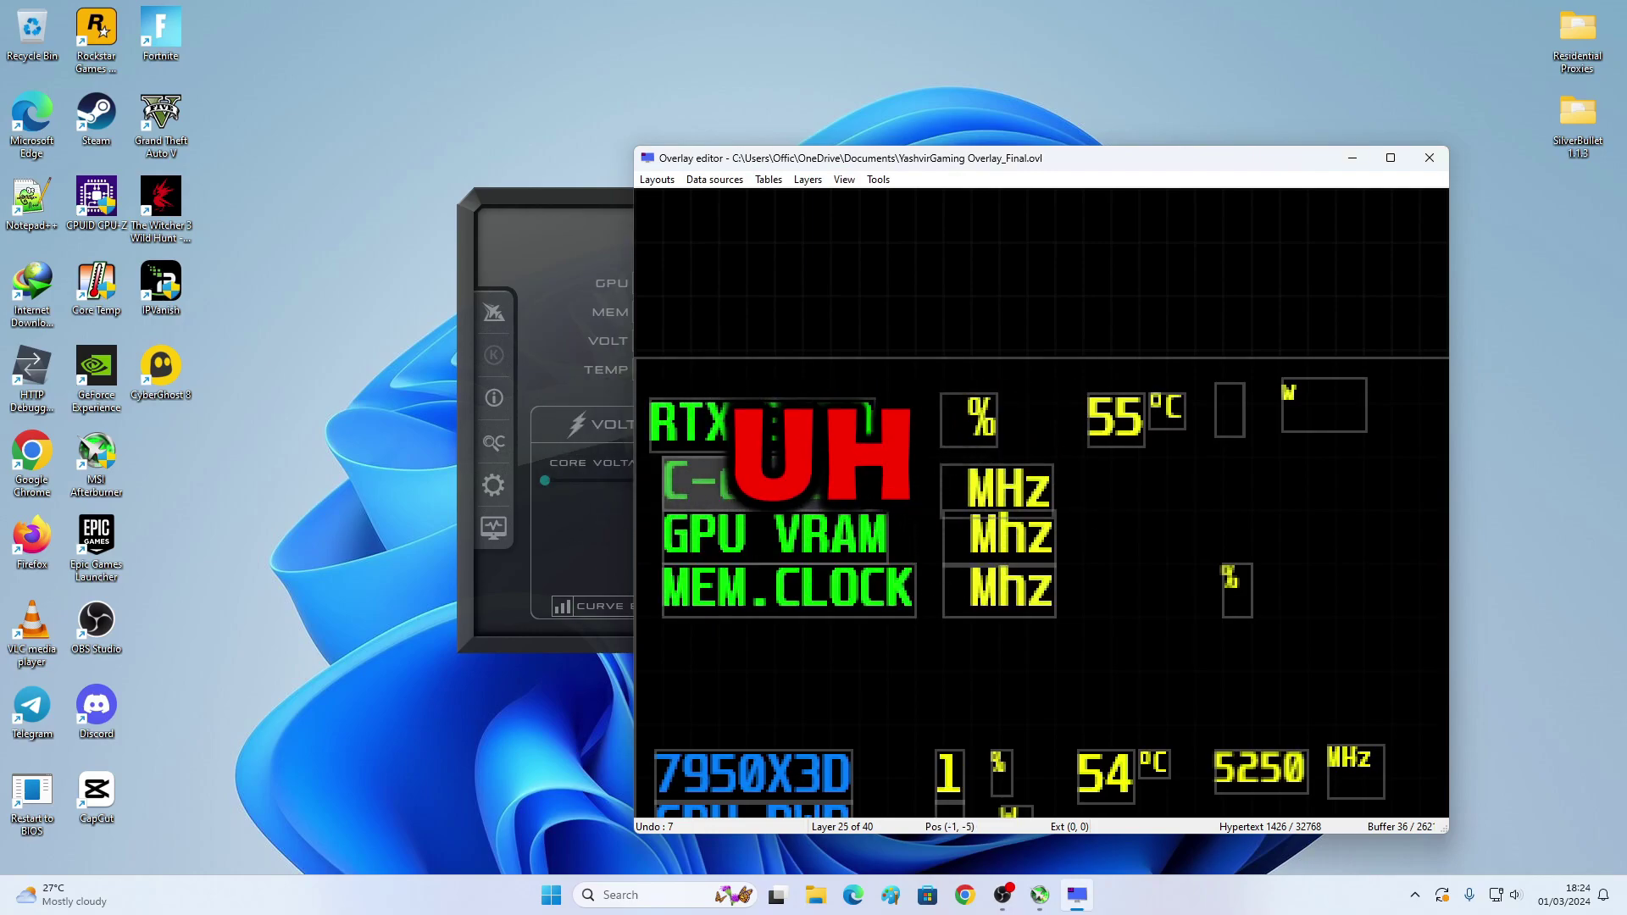
Step: Bind the C-clock MHz layer to %GPU1 core clock% so it shows a live 735 MHz
double_click(757, 490)
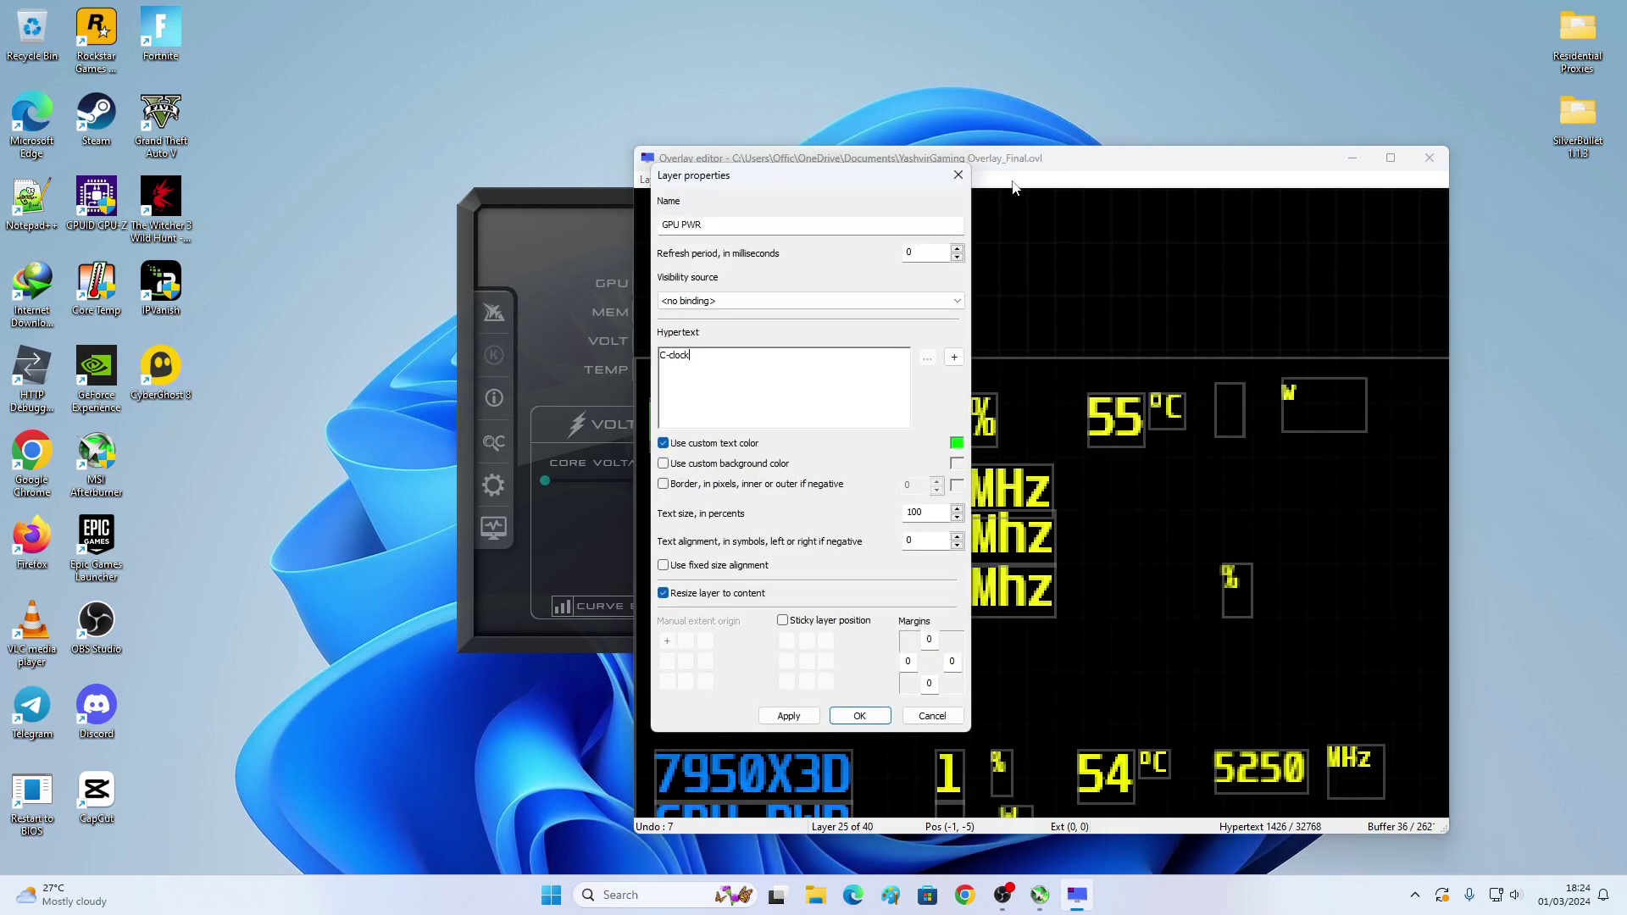
key(Escape)
double_click(1002, 481)
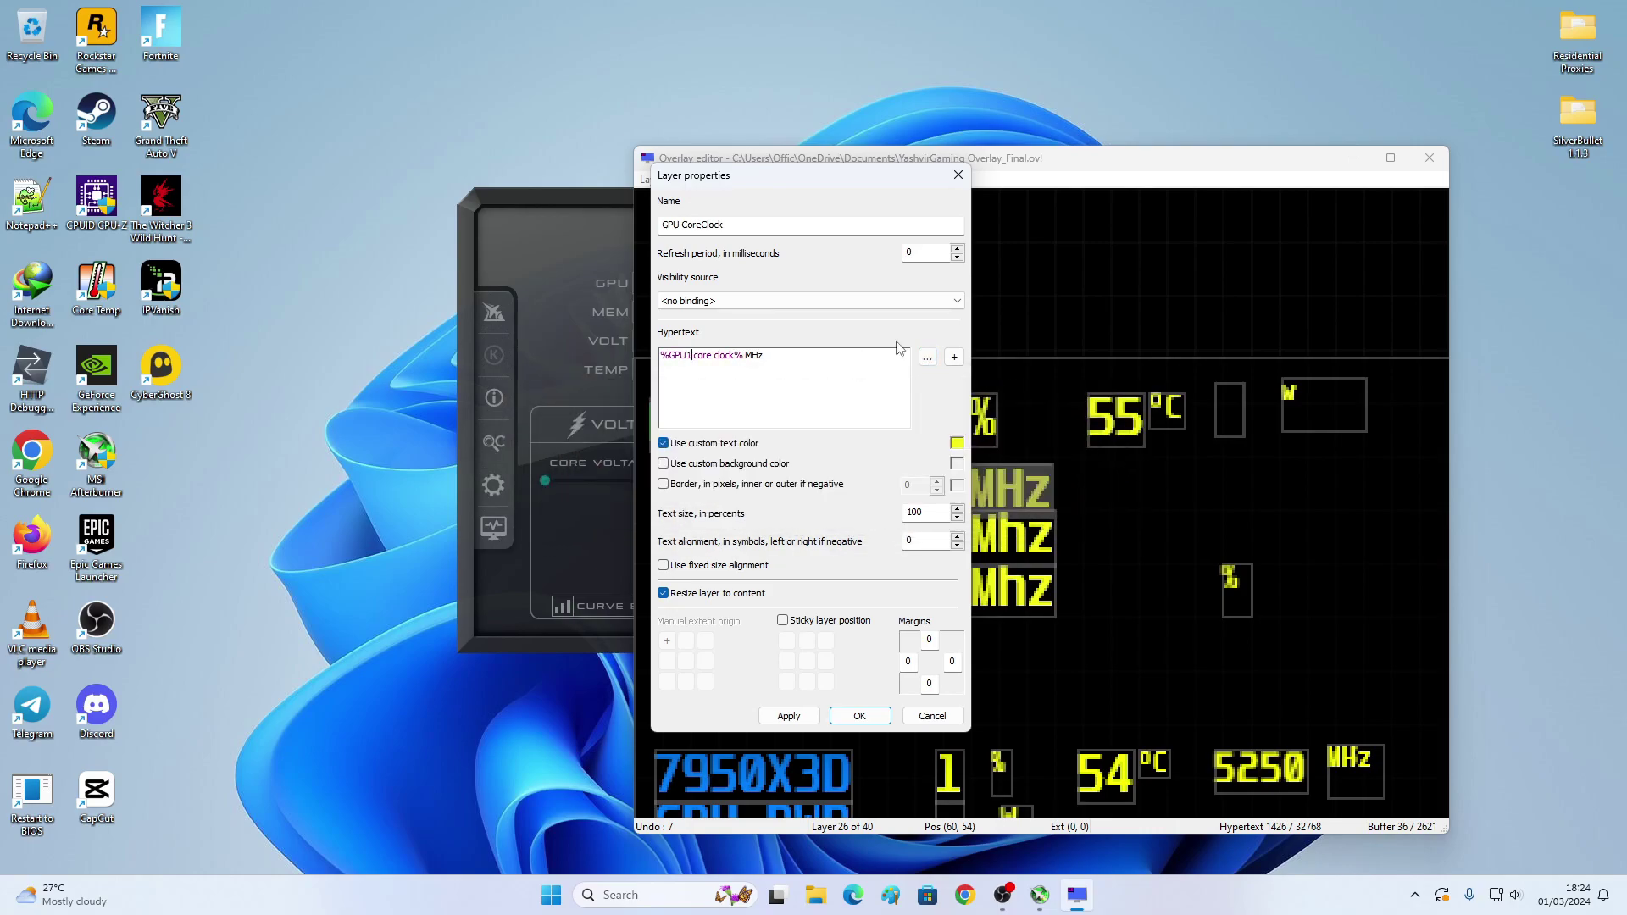
click(868, 720)
Step: Undo an accidental GPU VRAM layer move and drag the editor window aside
drag(1008, 535, 993, 488)
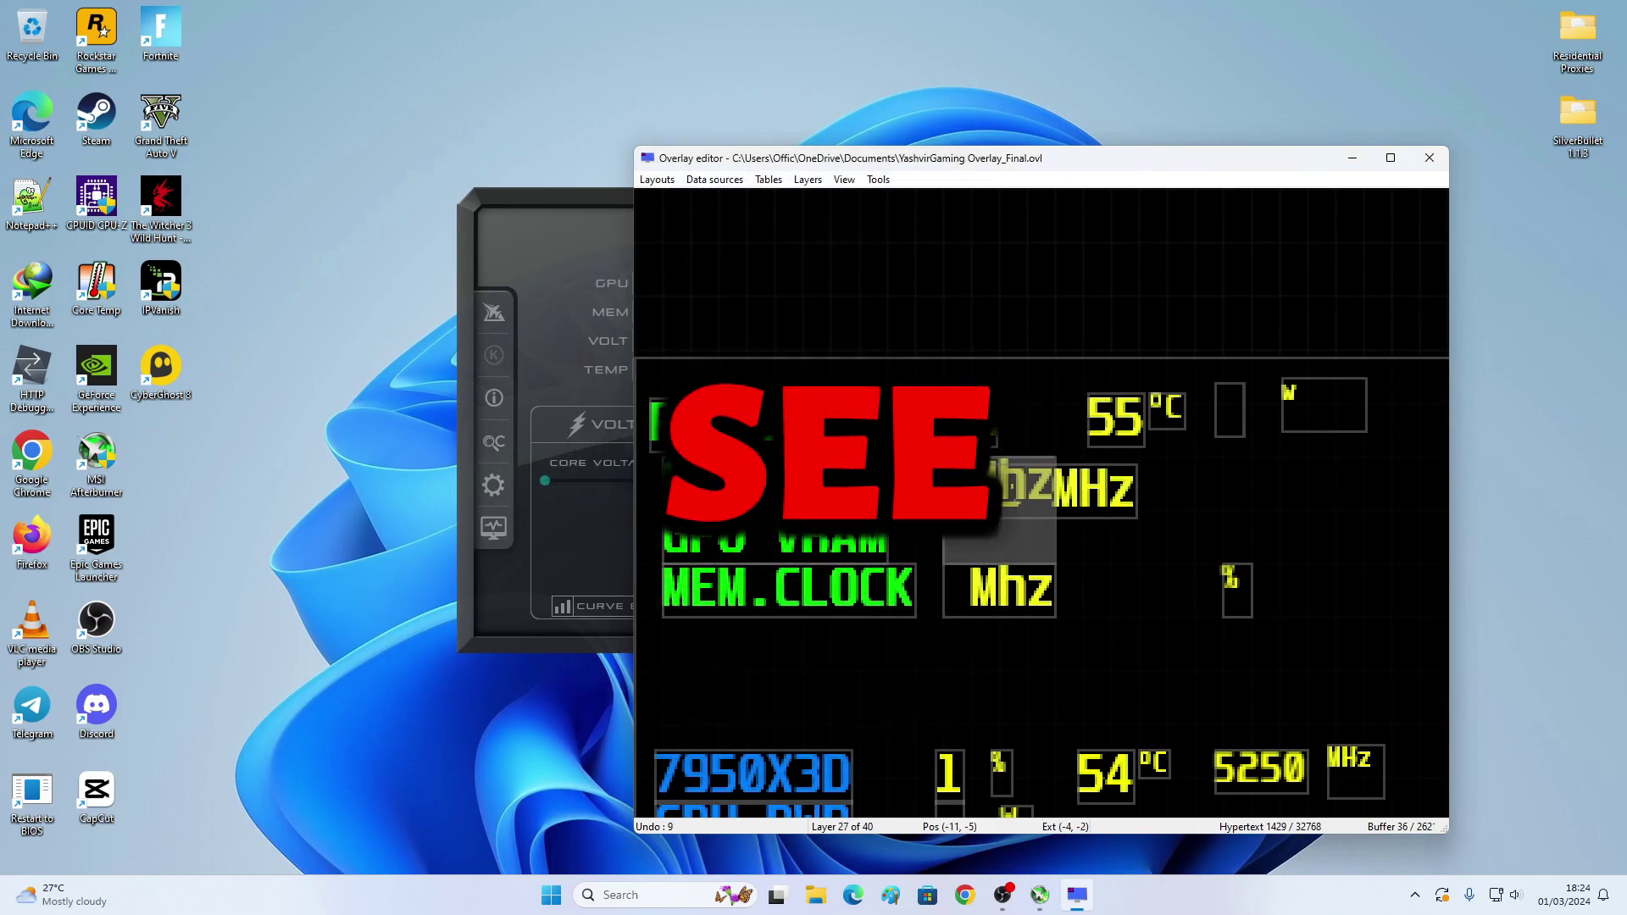
key(ctrl+z)
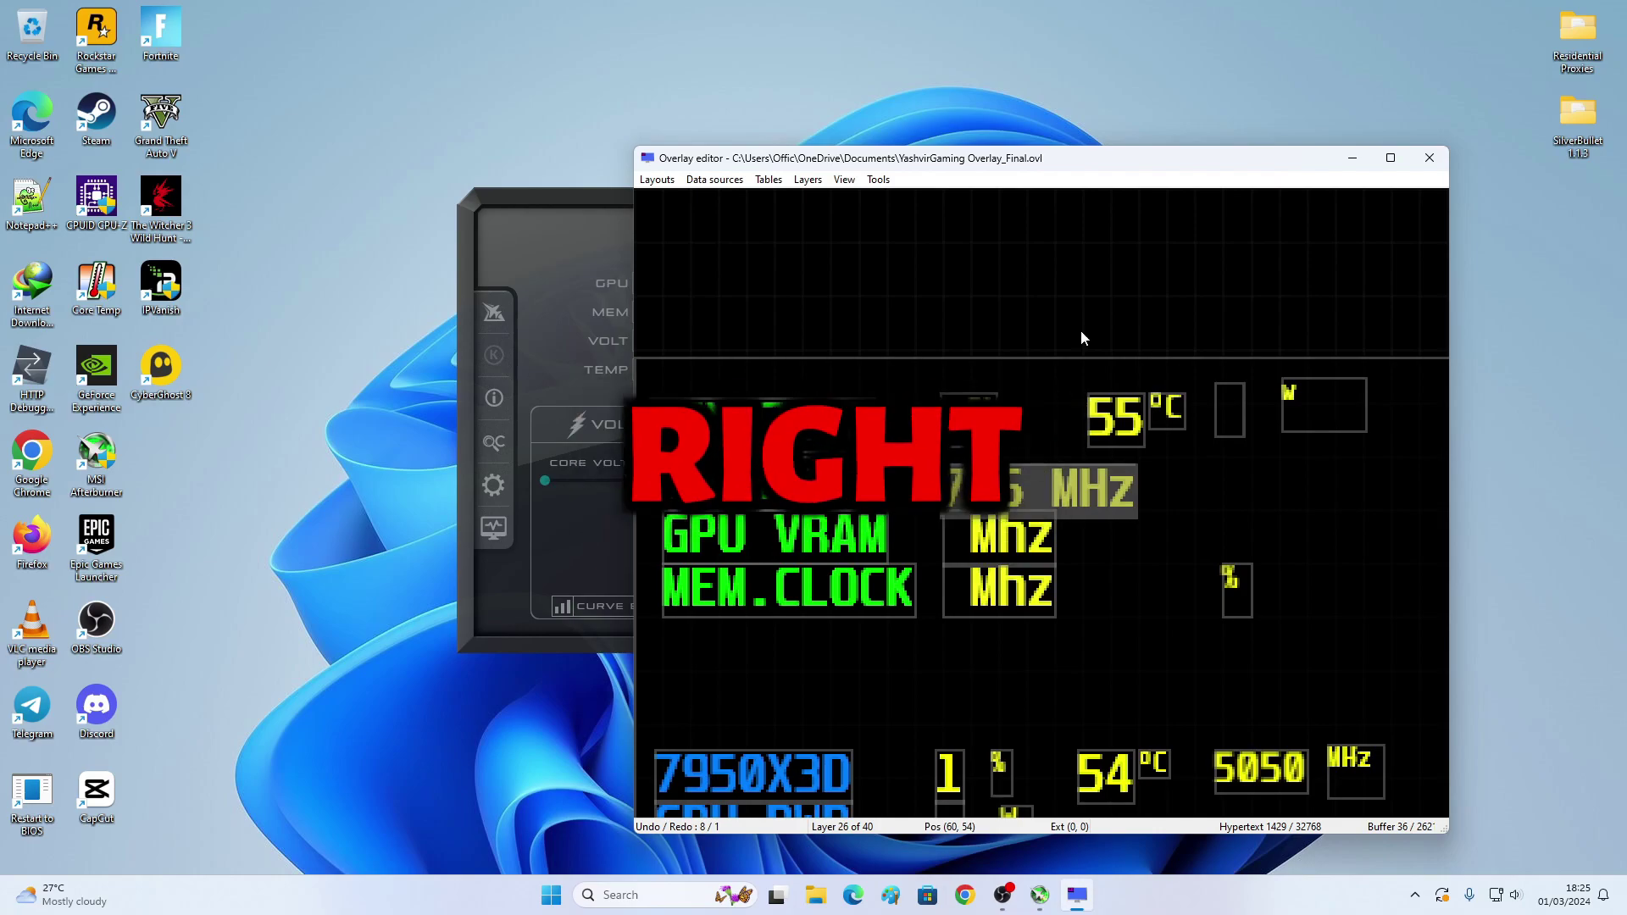
drag(1080, 165, 1269, 188)
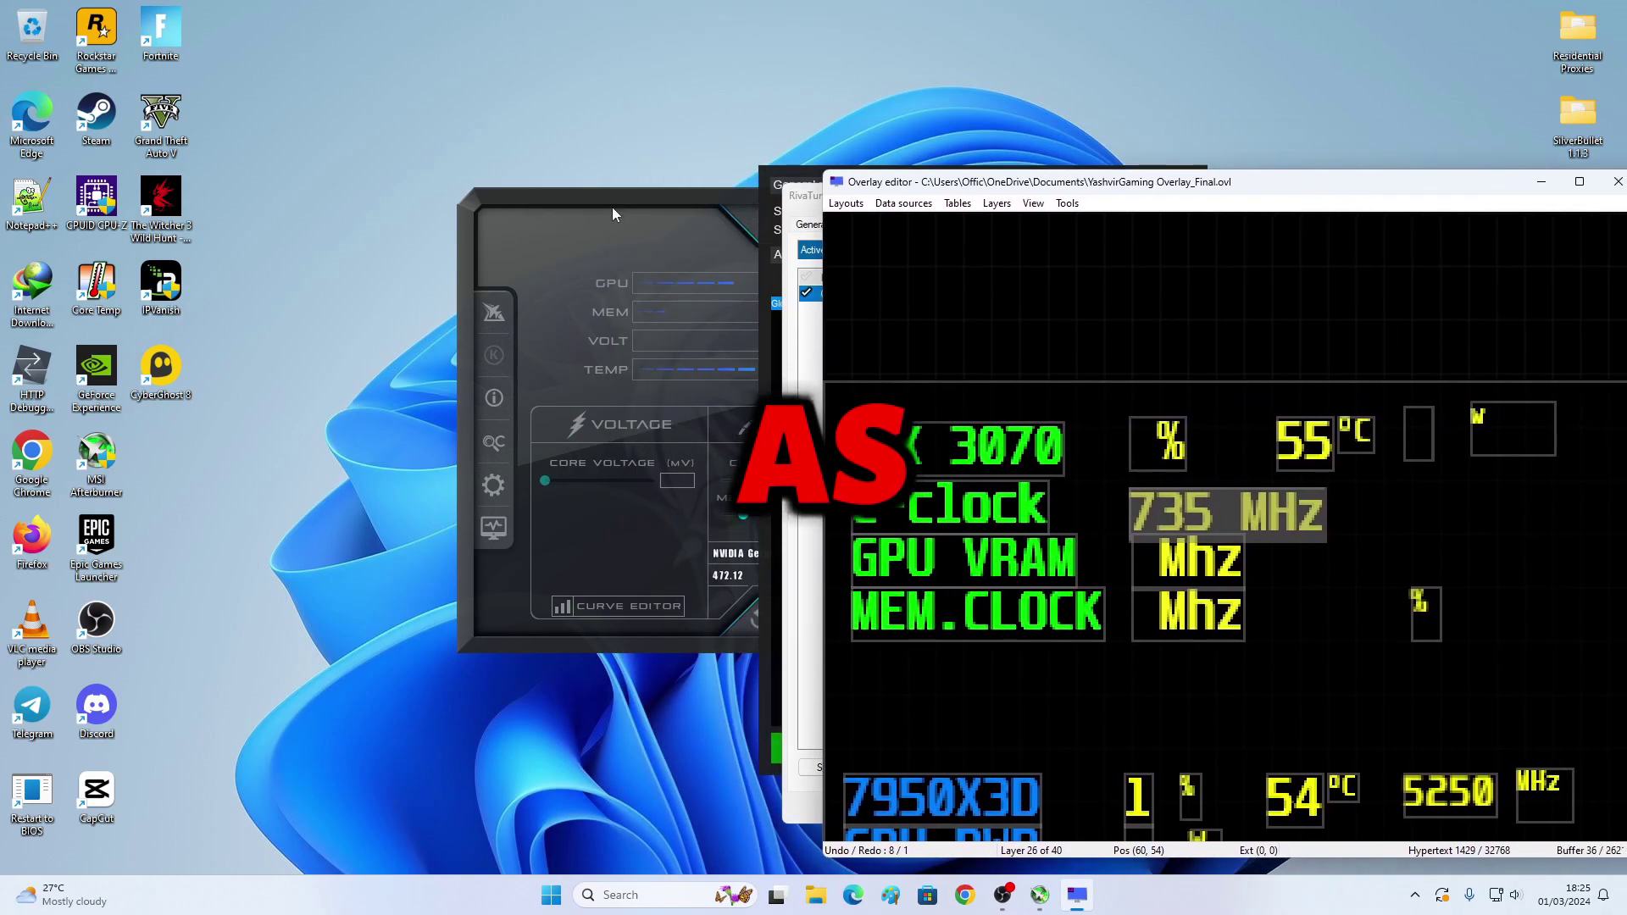
Step: Show Afterburner's live readings beside the editor, then clear the GPU VRAM layer's hypertext
drag(612, 207, 219, 193)
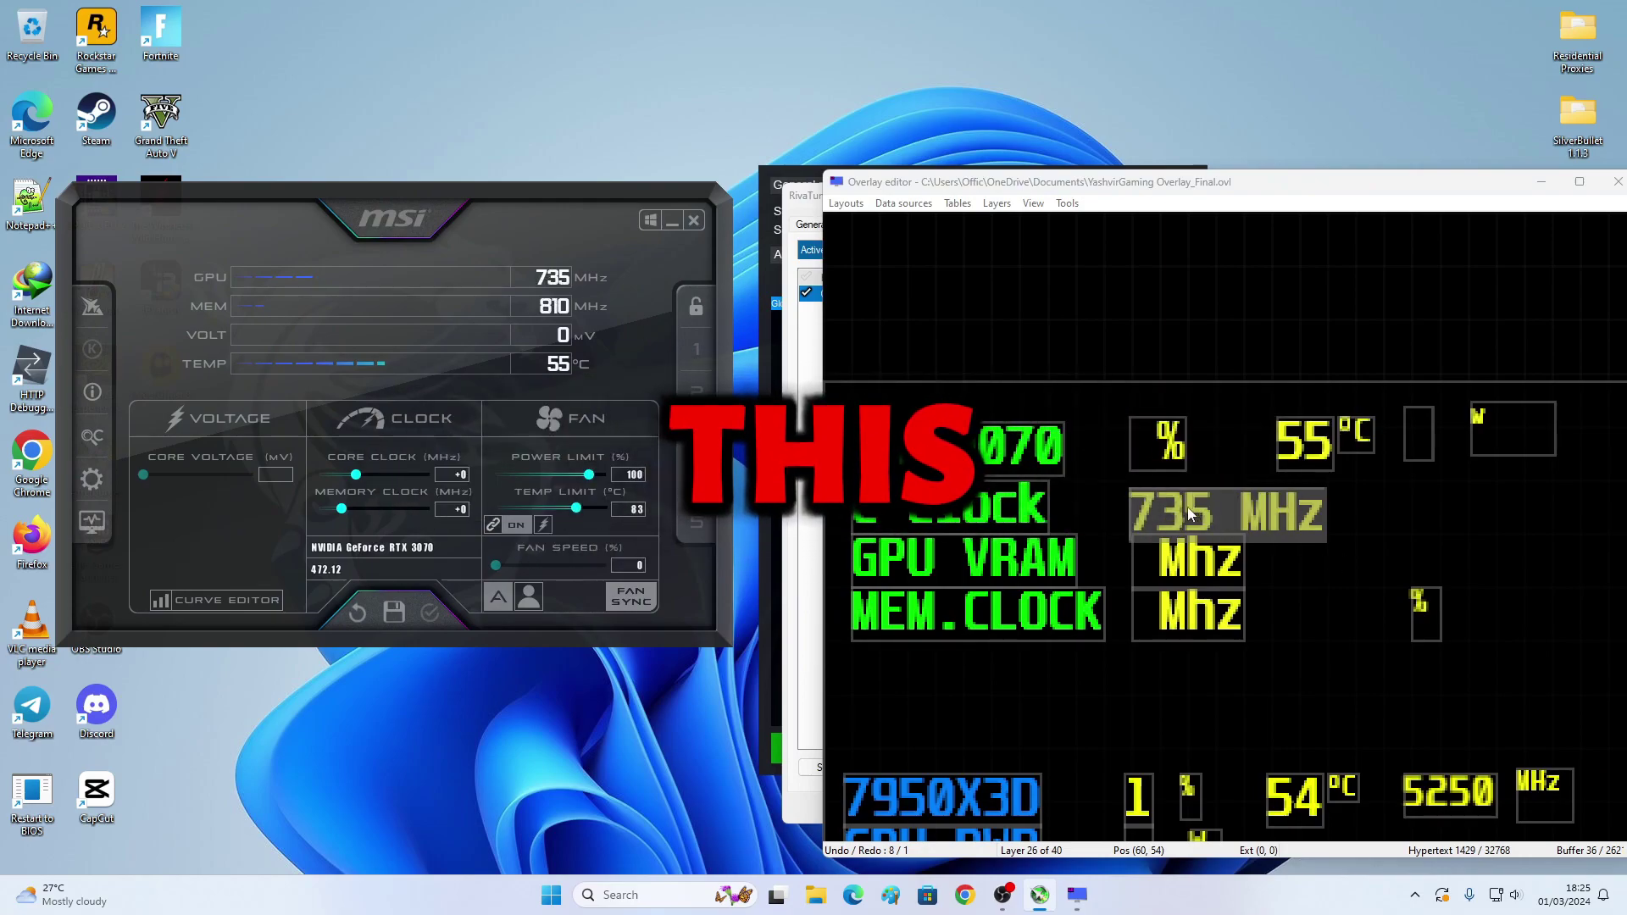
double_click(1160, 570)
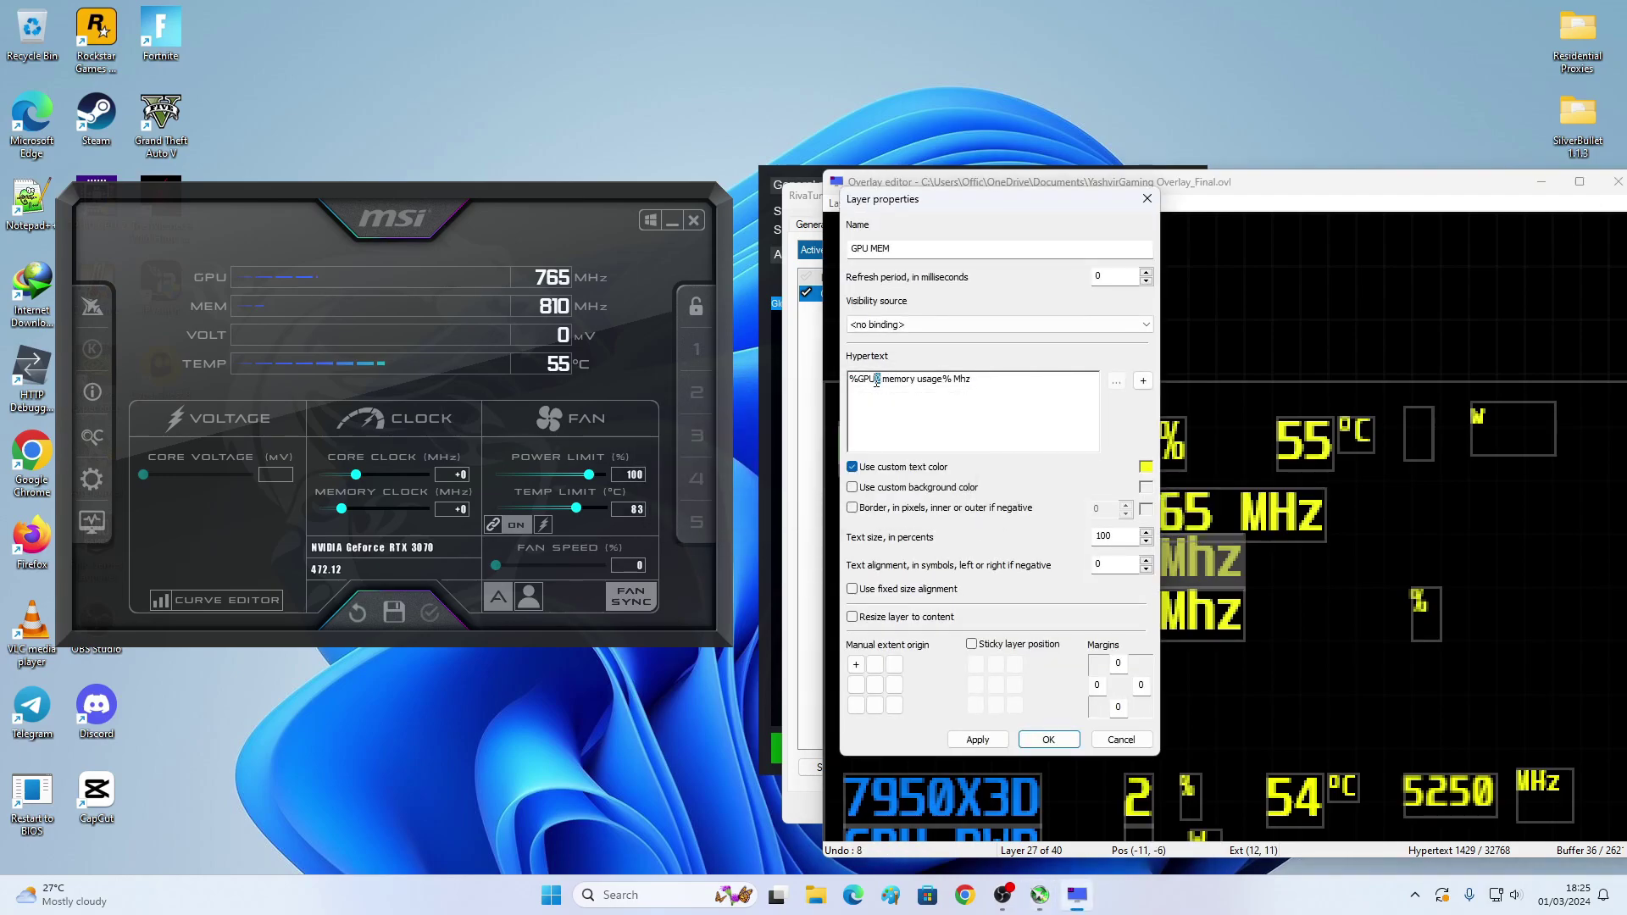
text(1)
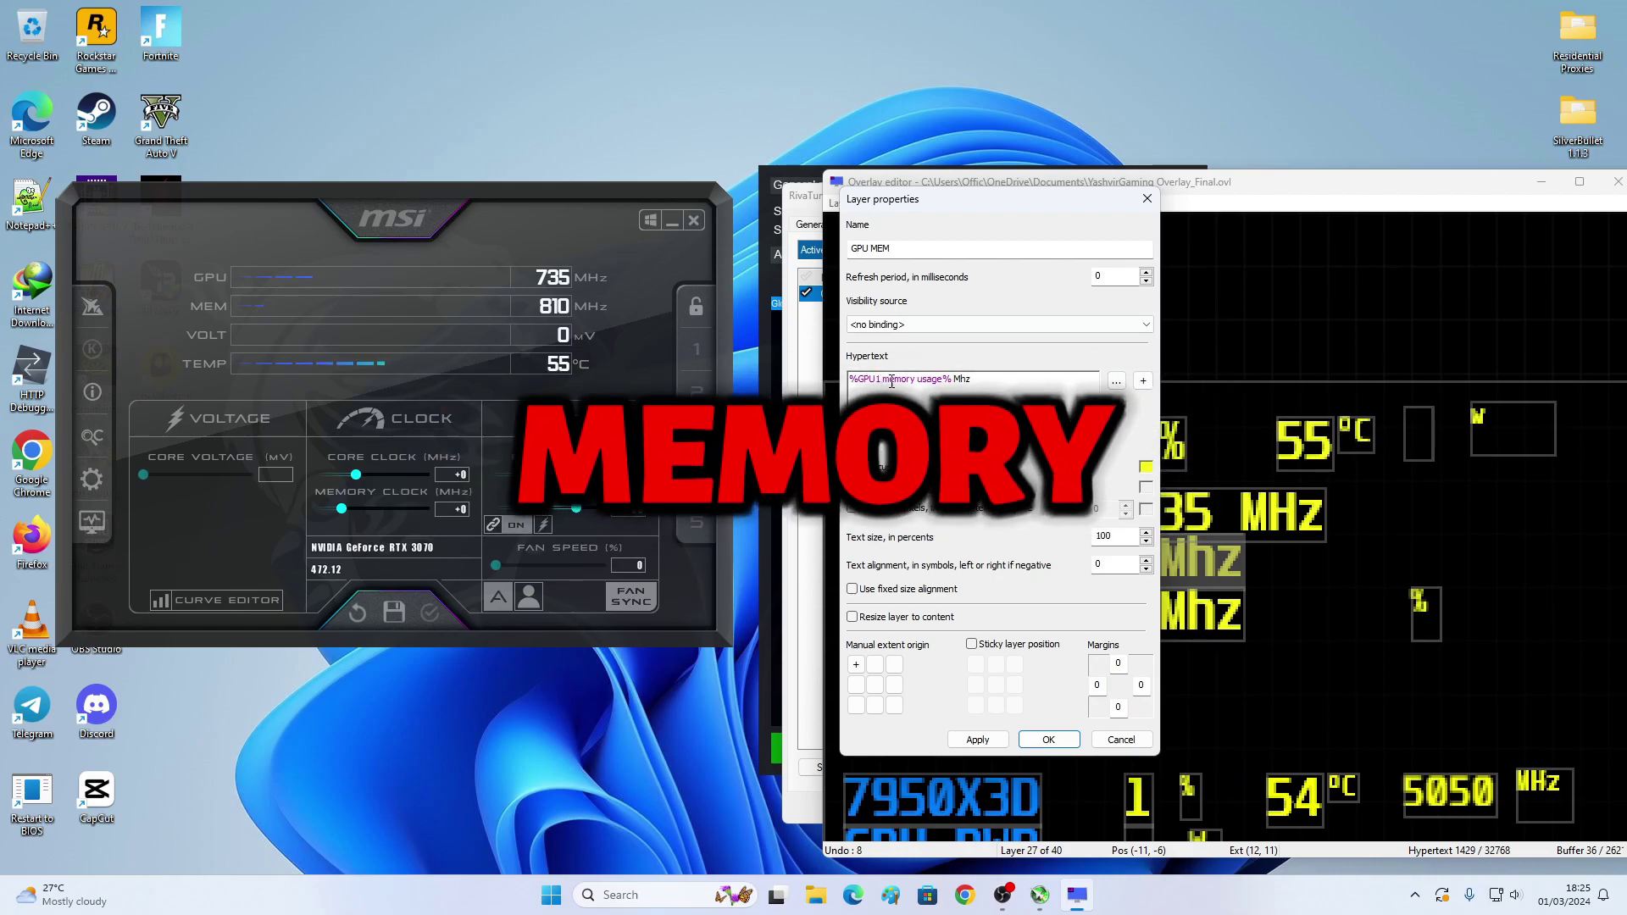
drag(969, 387, 810, 379)
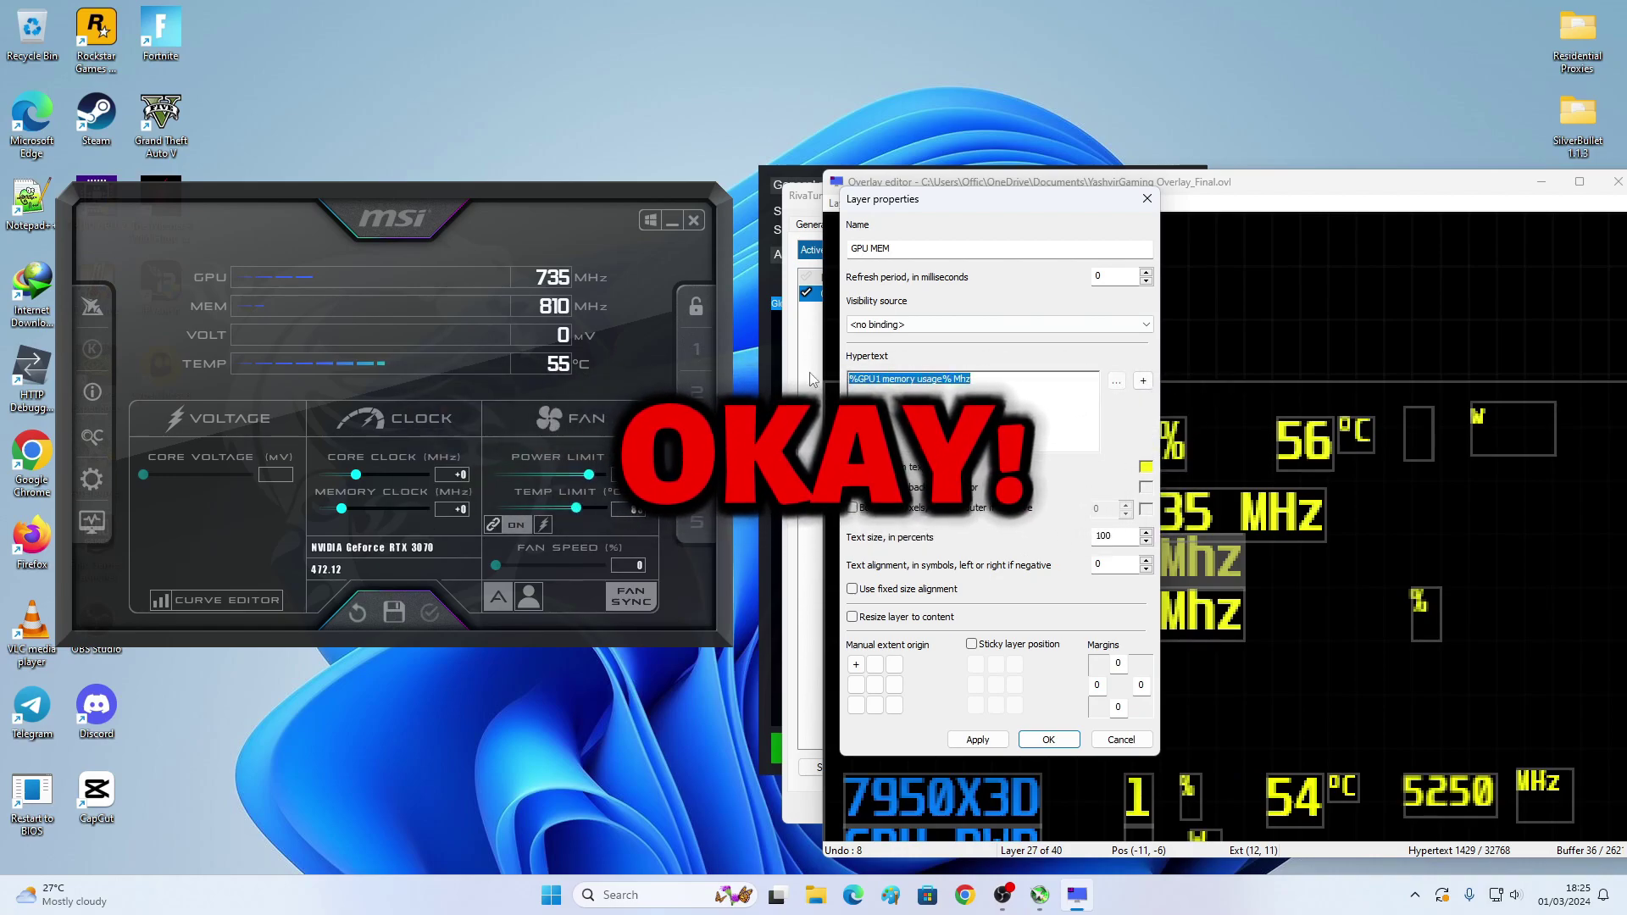
key(BackSpace)
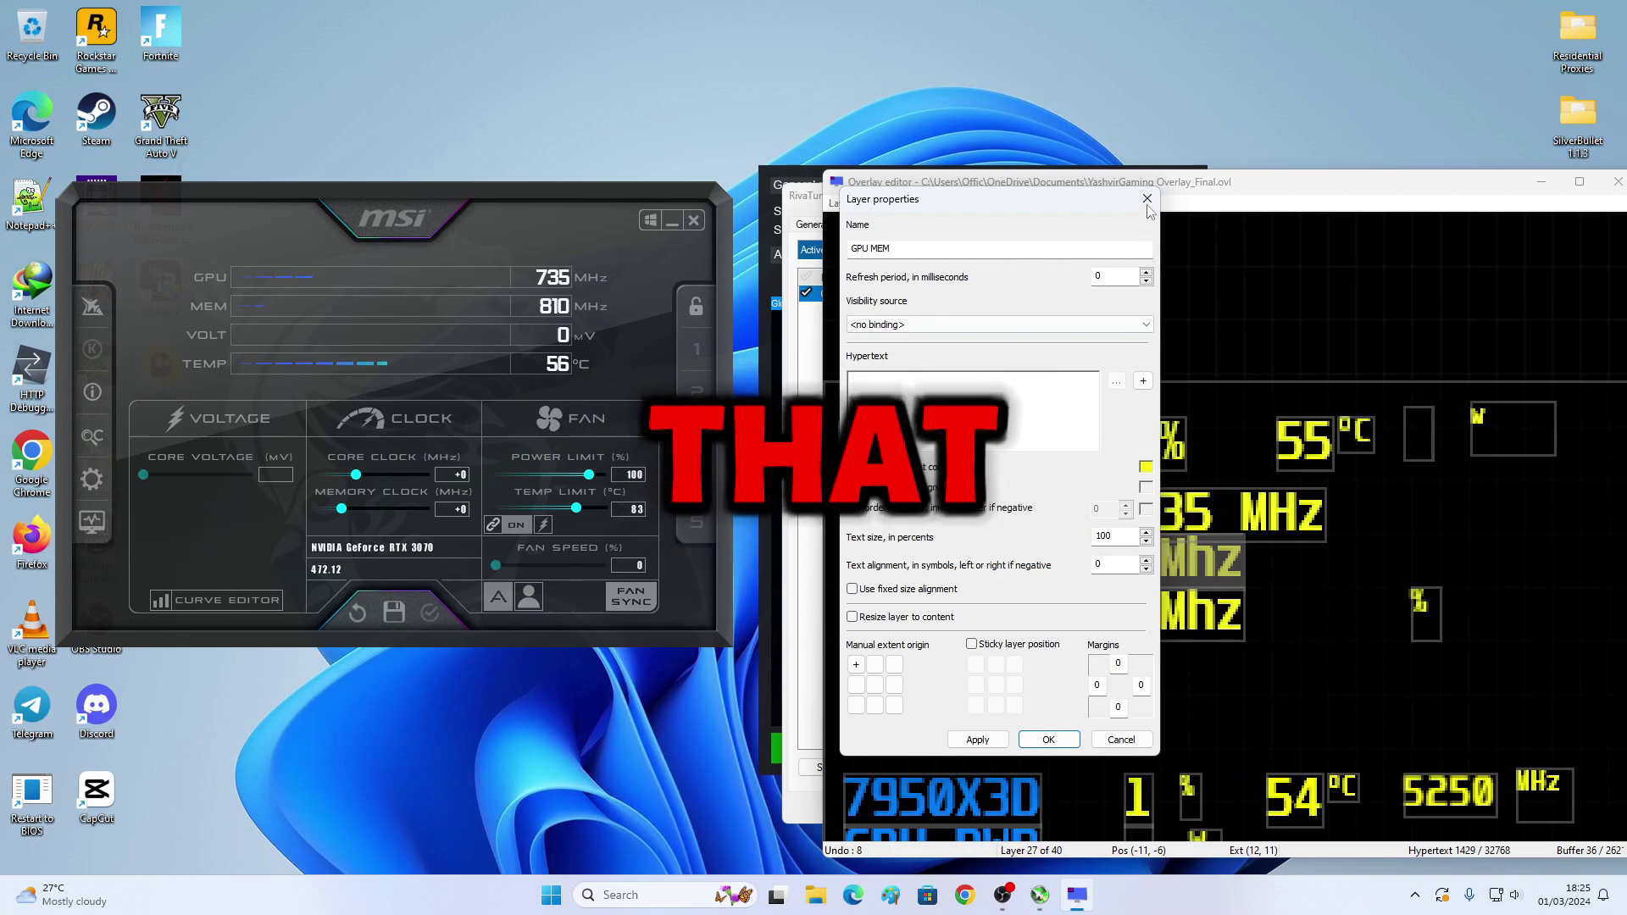
click(1121, 739)
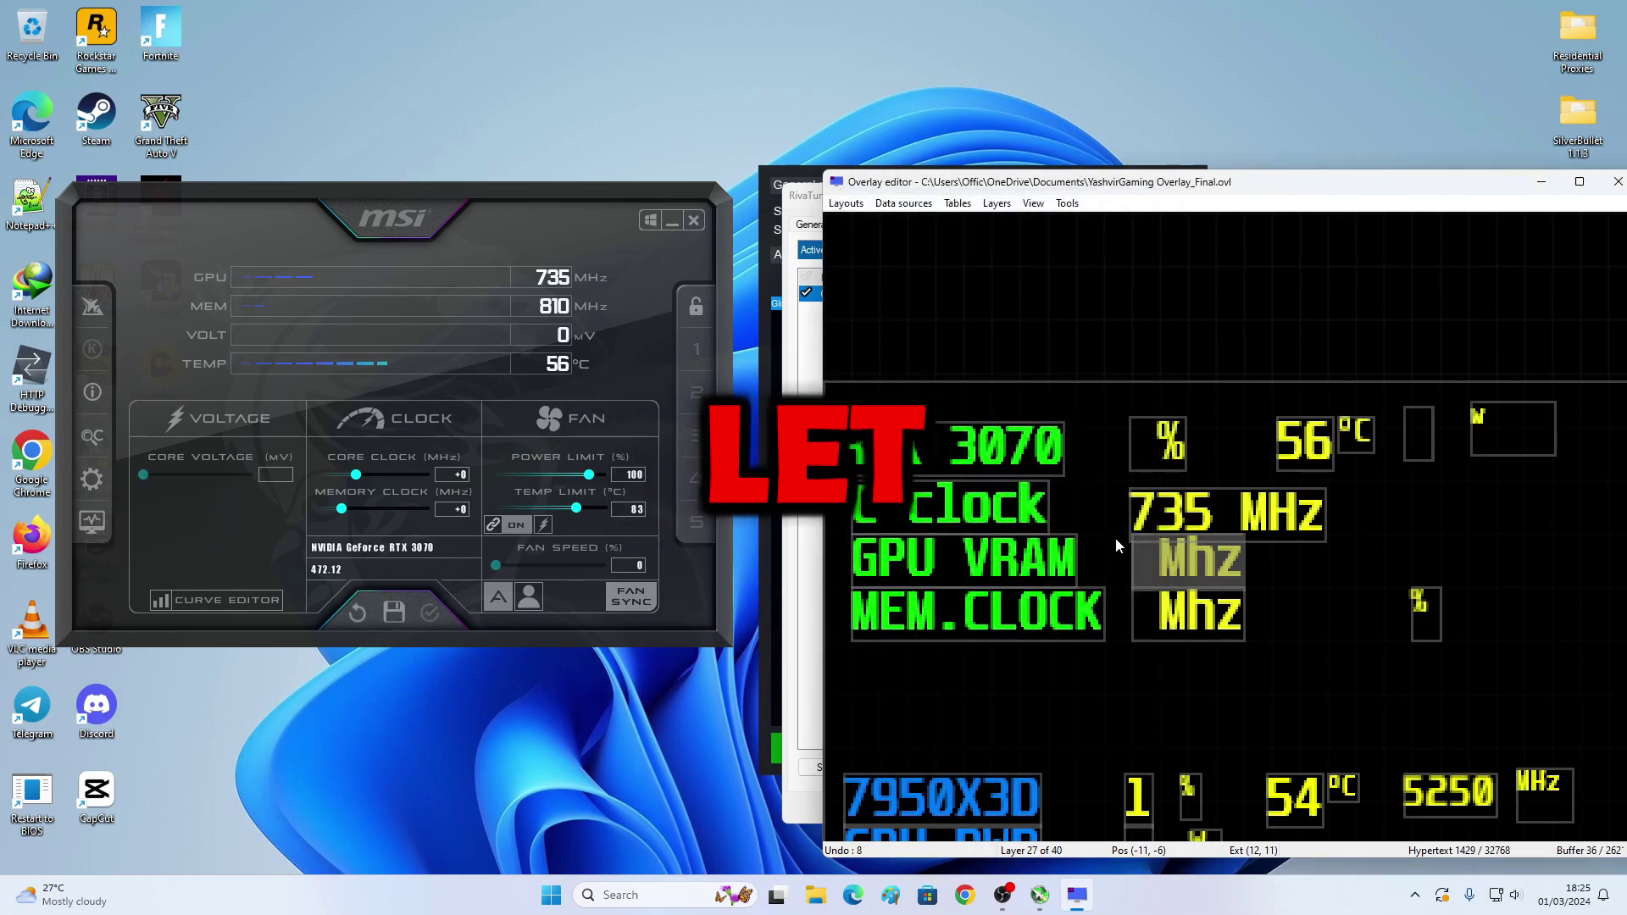
Step: Maximise the Overlay Editor and move the large background panel to the canvas's right side
click(1174, 557)
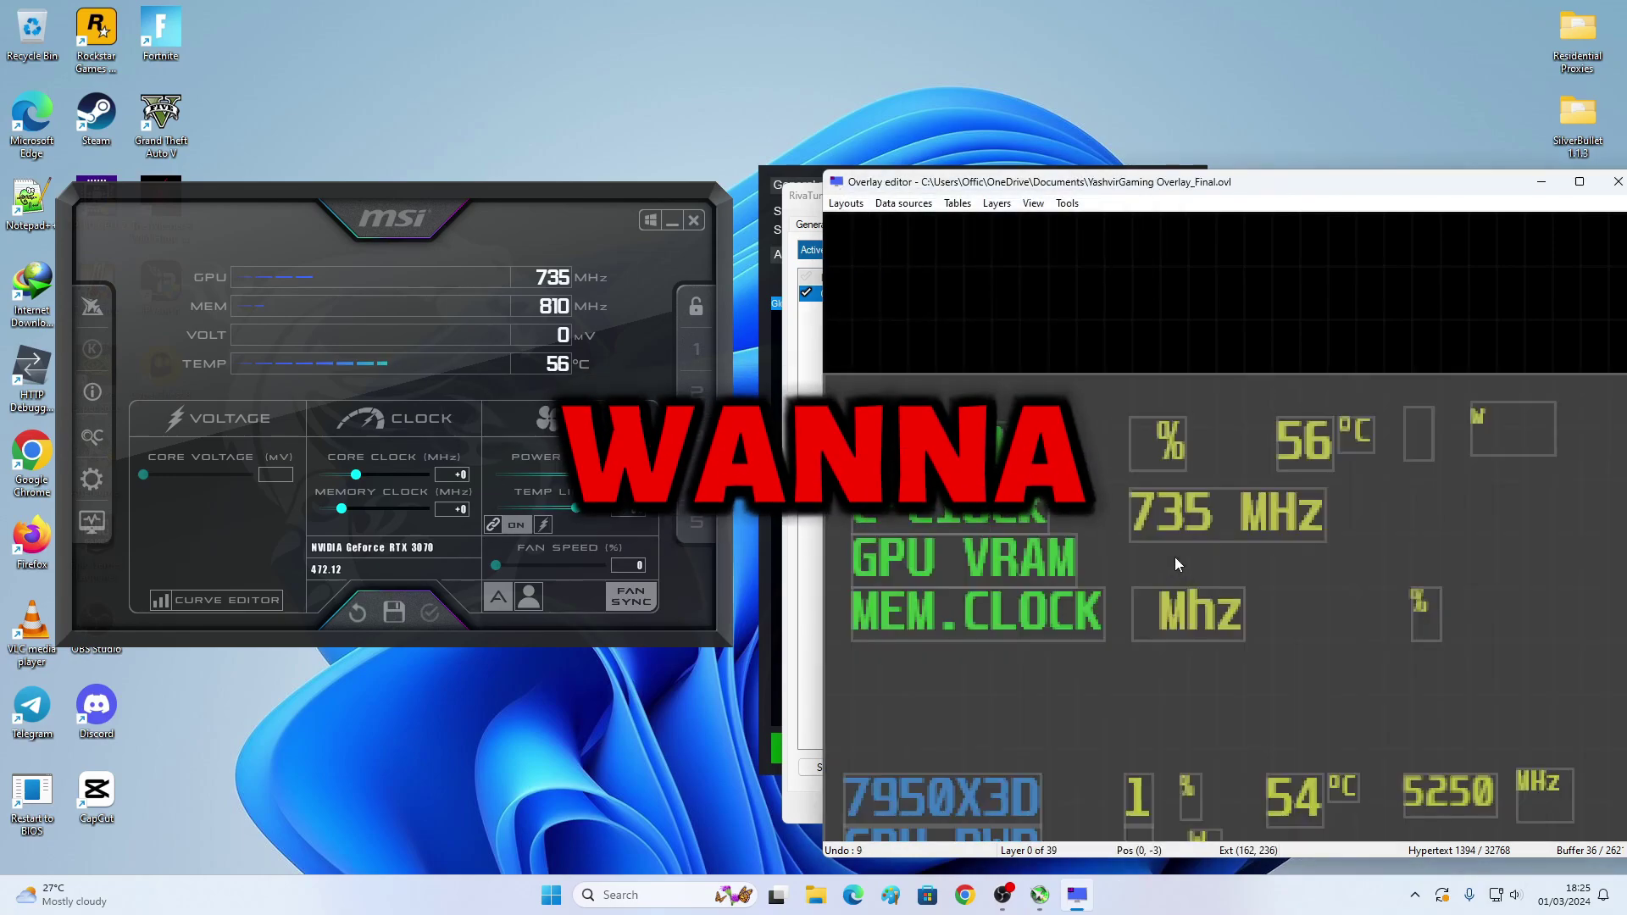
double_click(1145, 181)
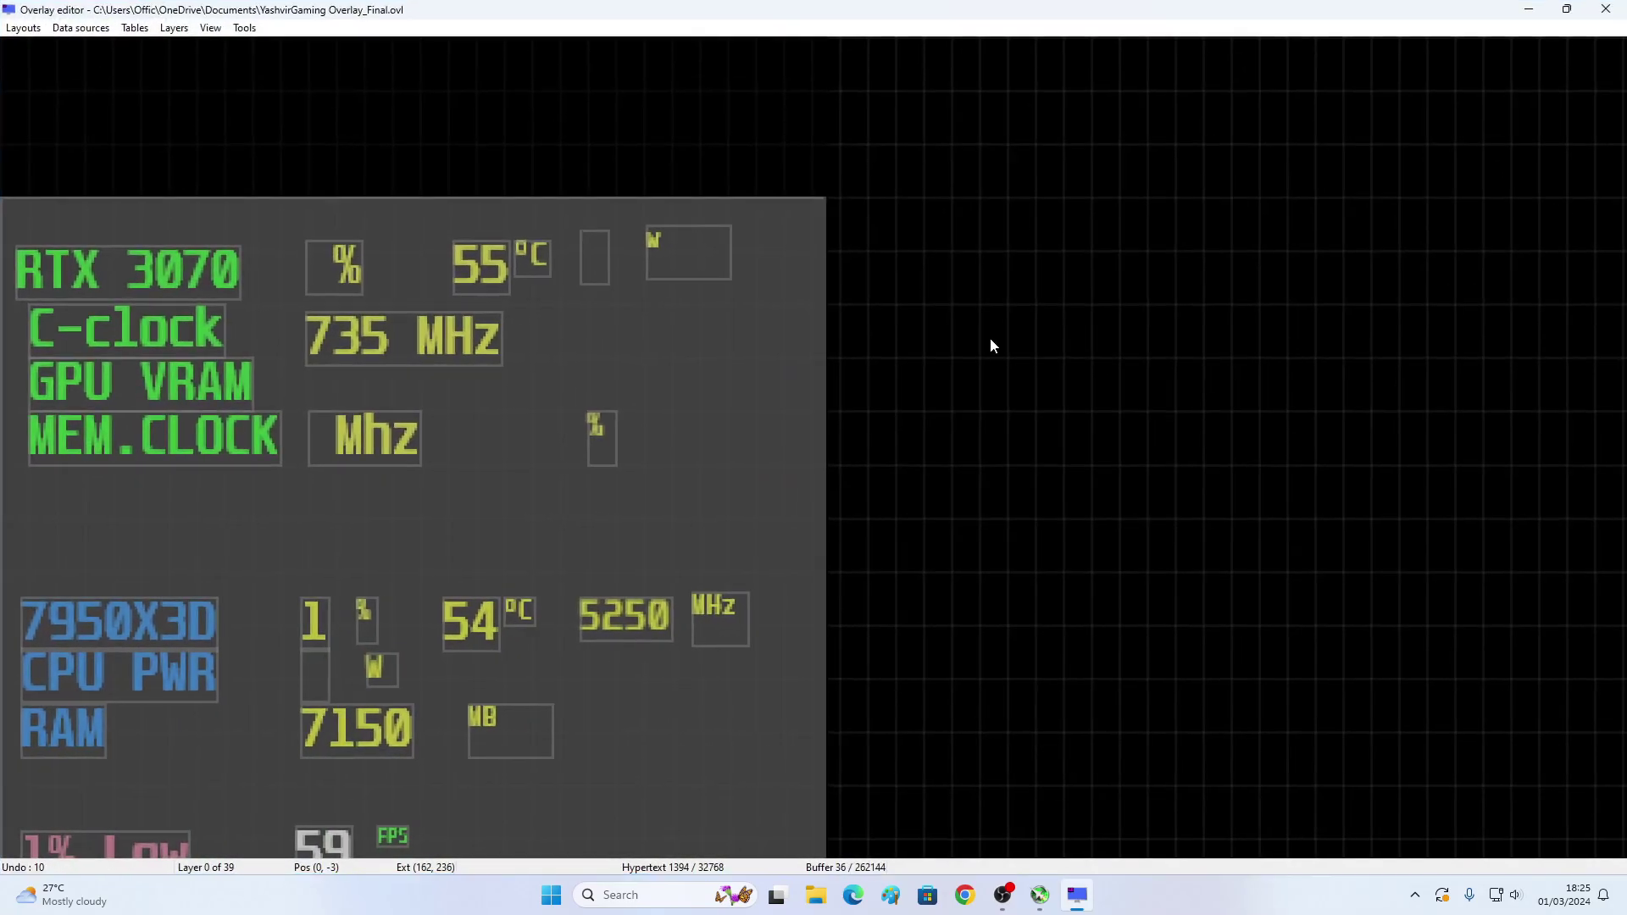
drag(536, 389, 1412, 398)
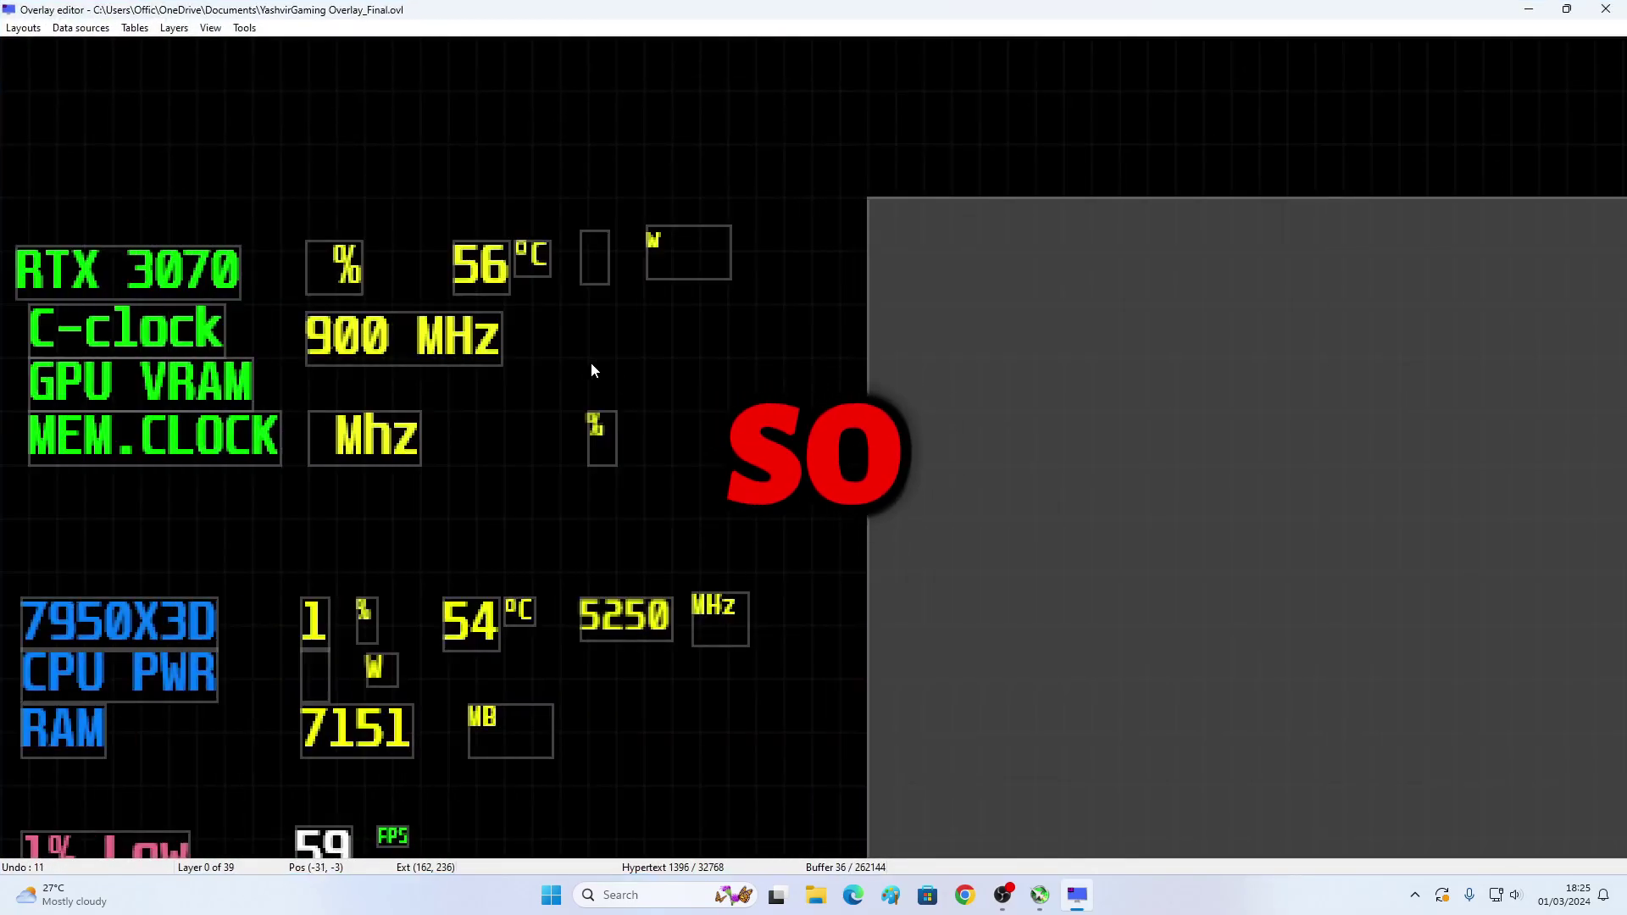
Step: Add a new text layer and place it beside the GPU VRAM label
click(173, 28)
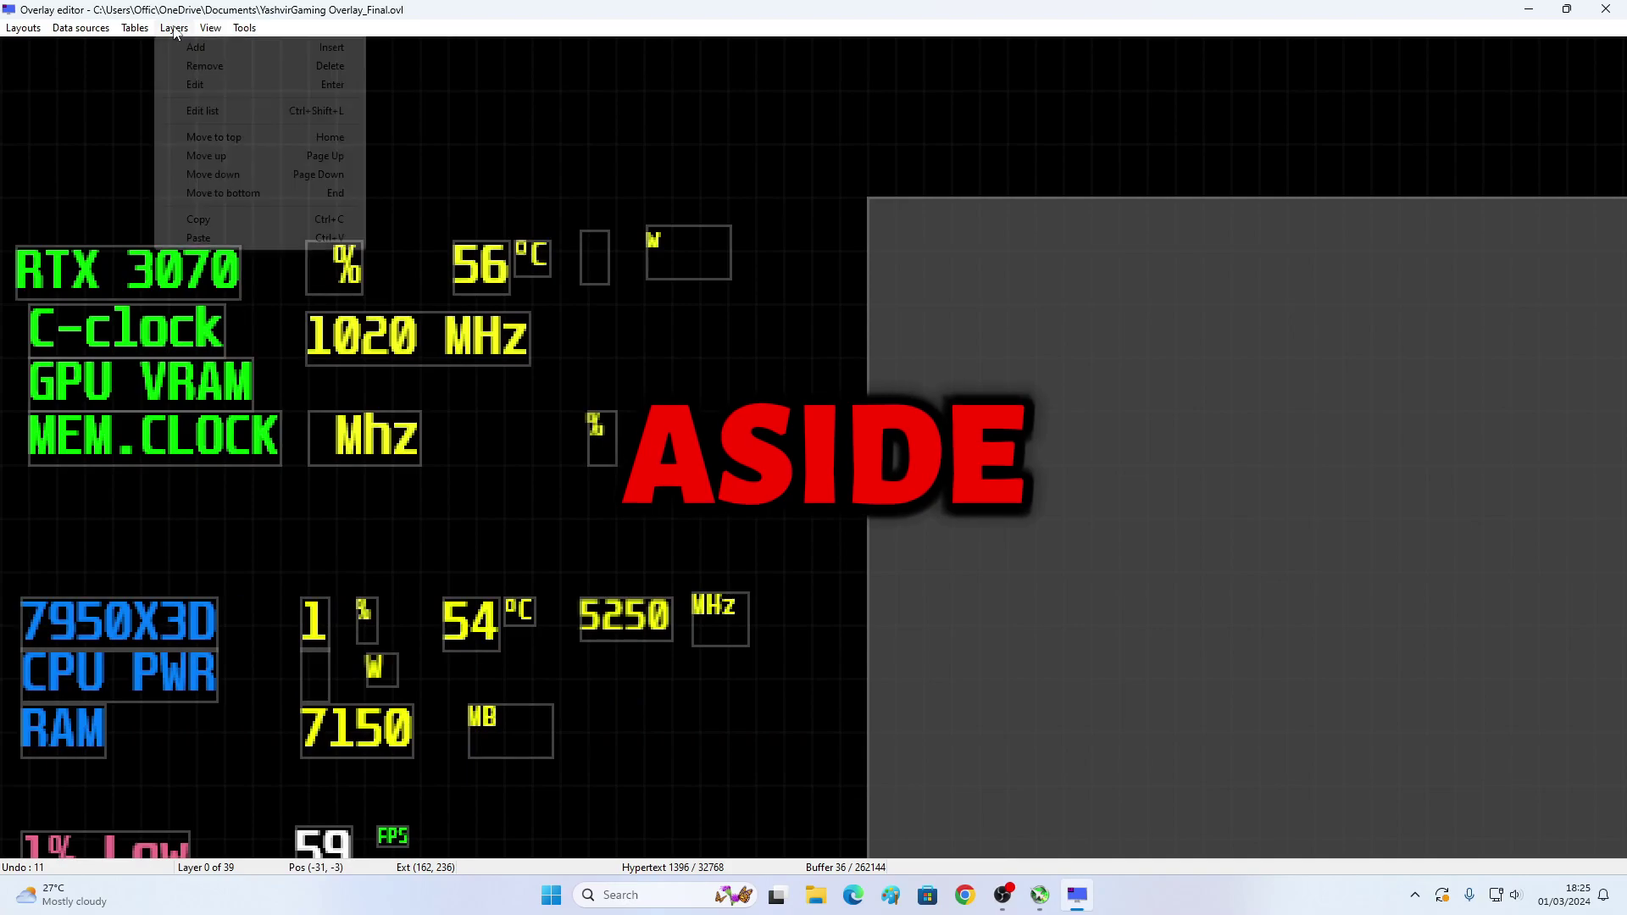
click(196, 46)
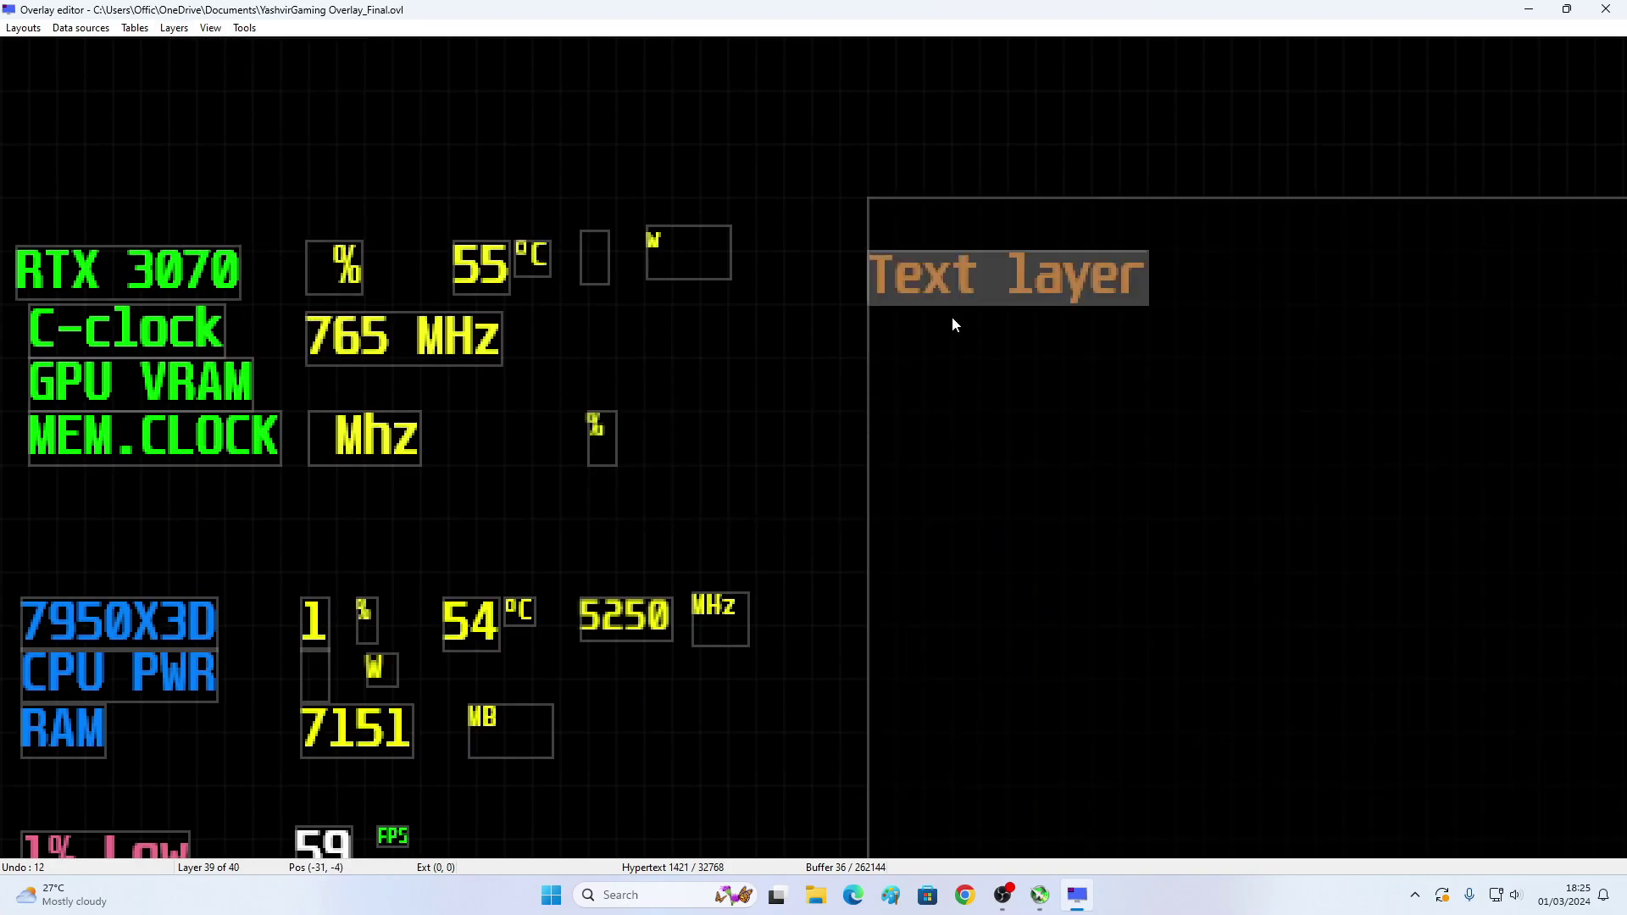
drag(953, 317, 394, 403)
Step: Replace the placeholder text with the GPU1 memory usage current value plus MB, showing 883 MB
double_click(548, 403)
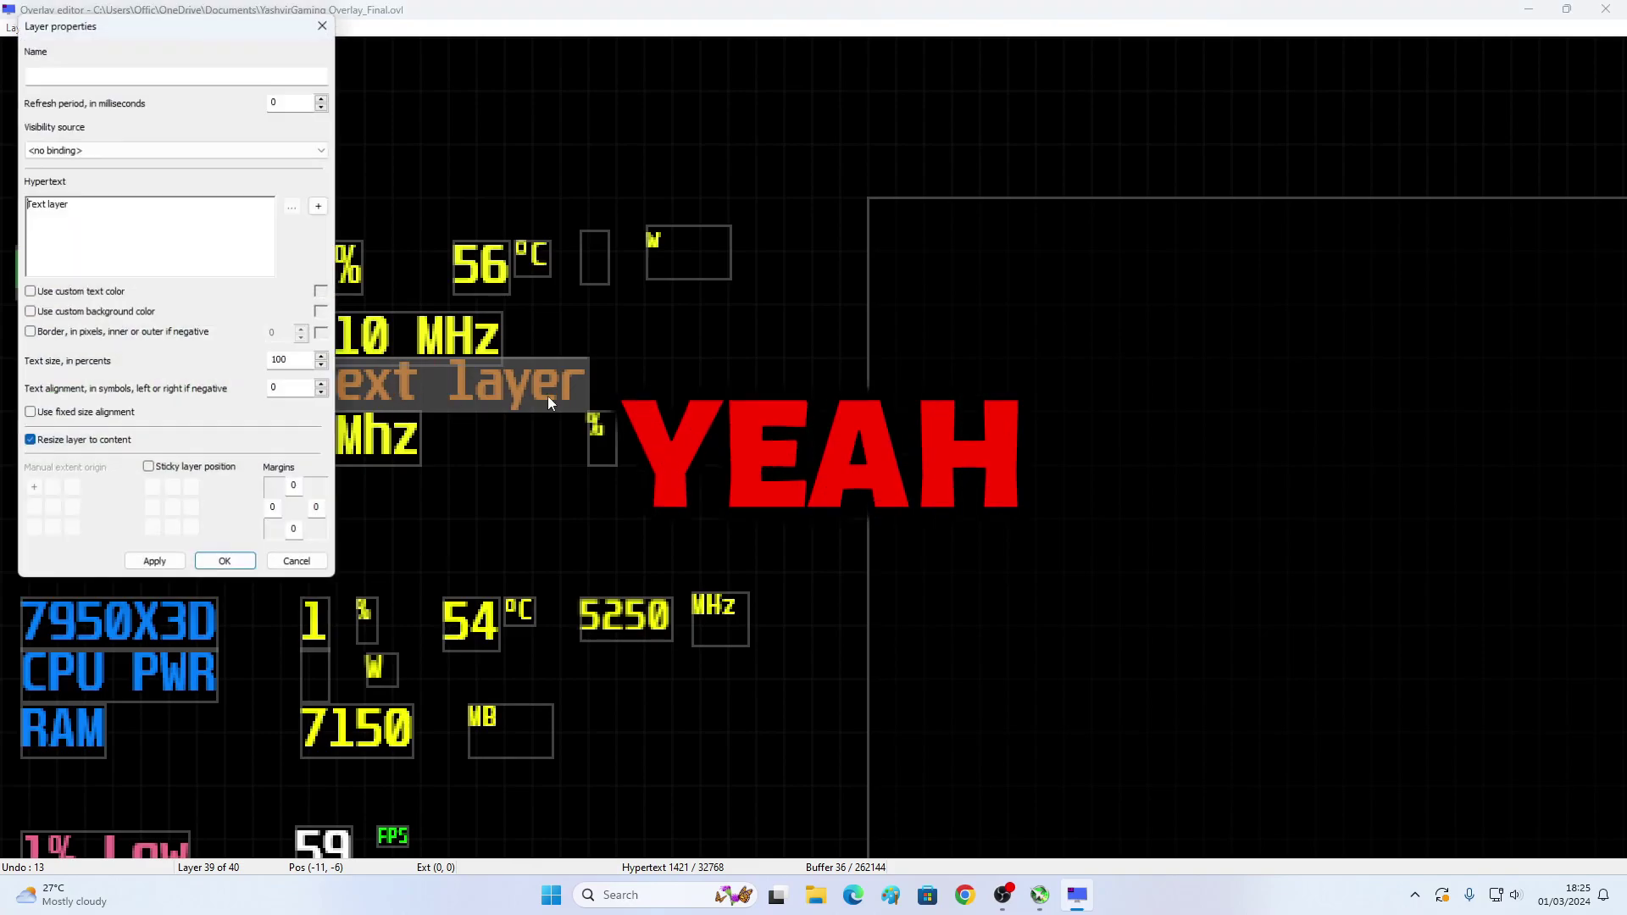
drag(71, 204, 10, 205)
key(BackSpace)
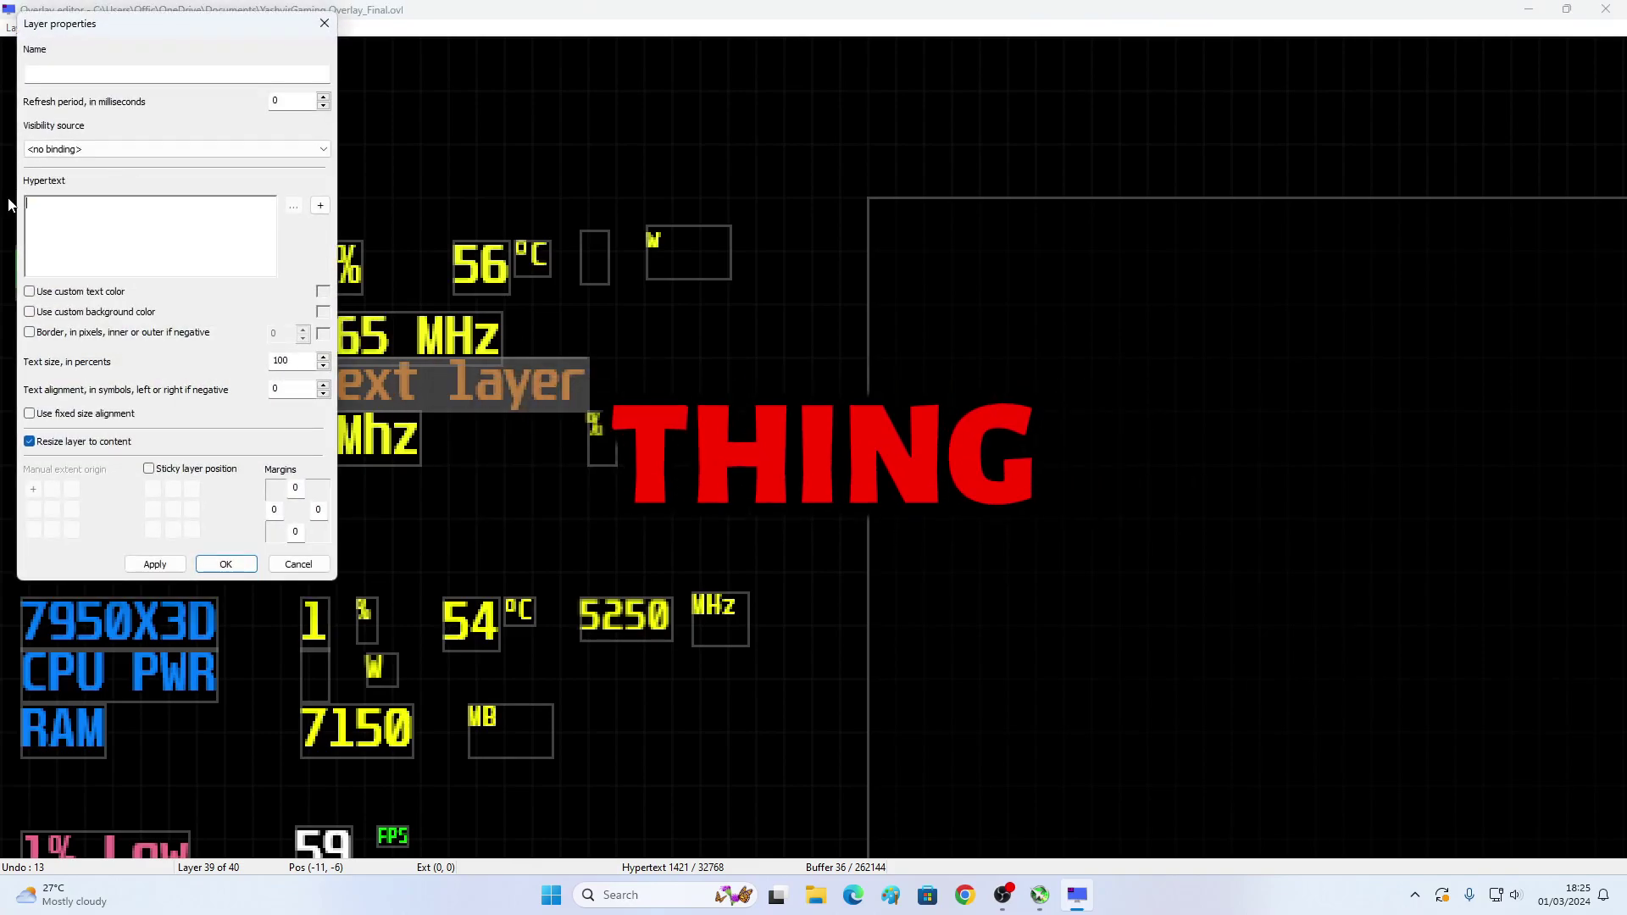
click(321, 205)
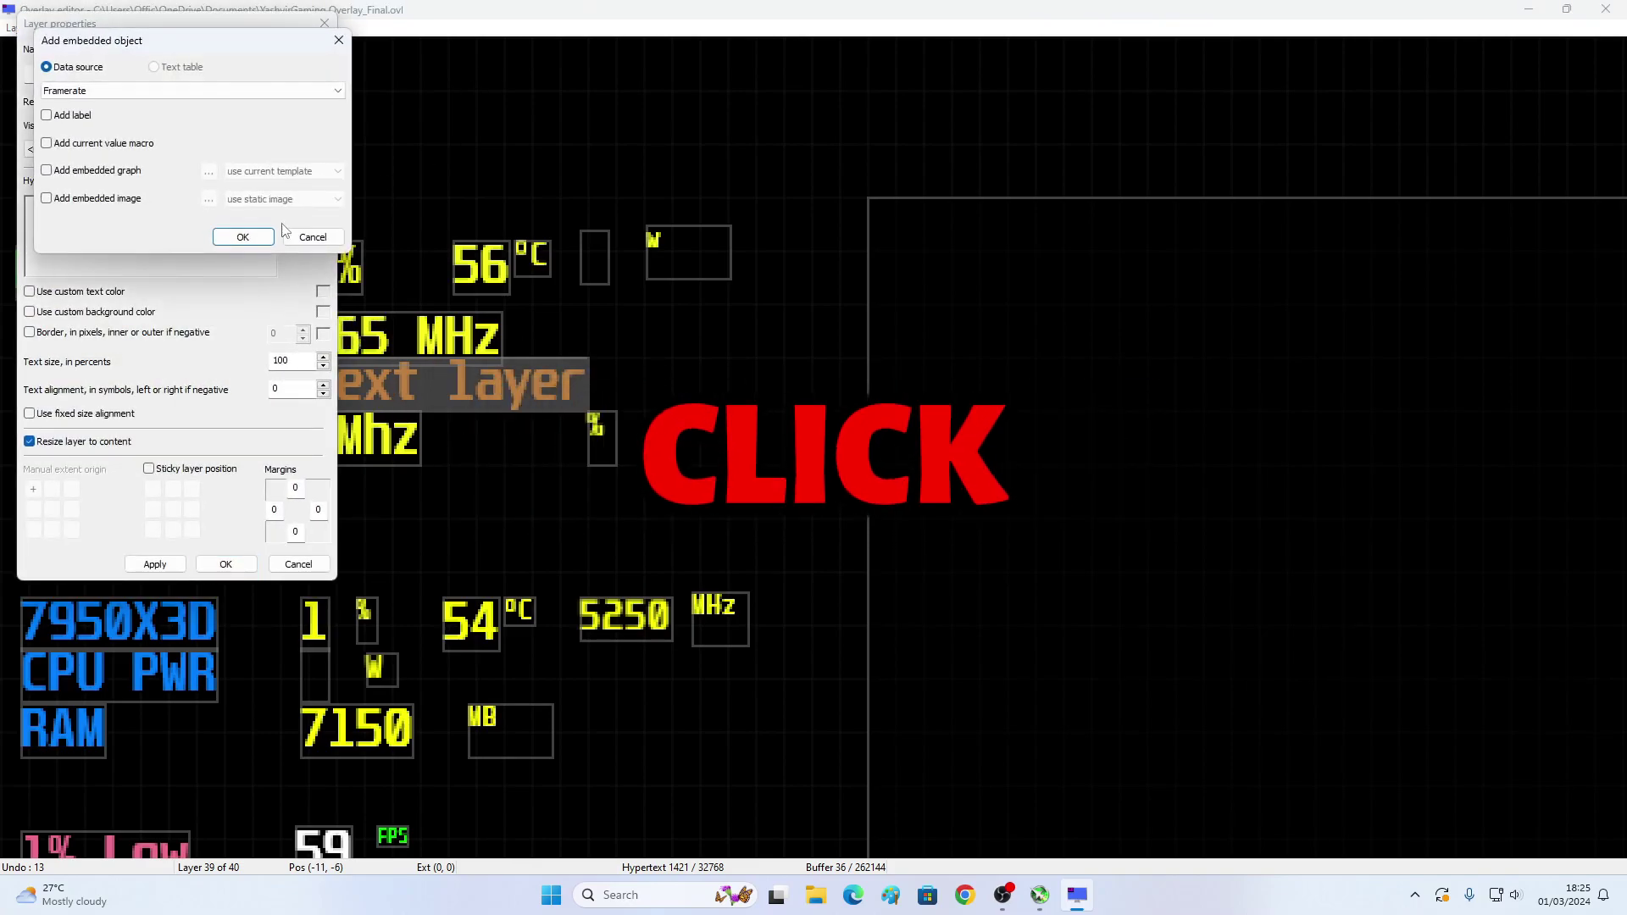
click(108, 96)
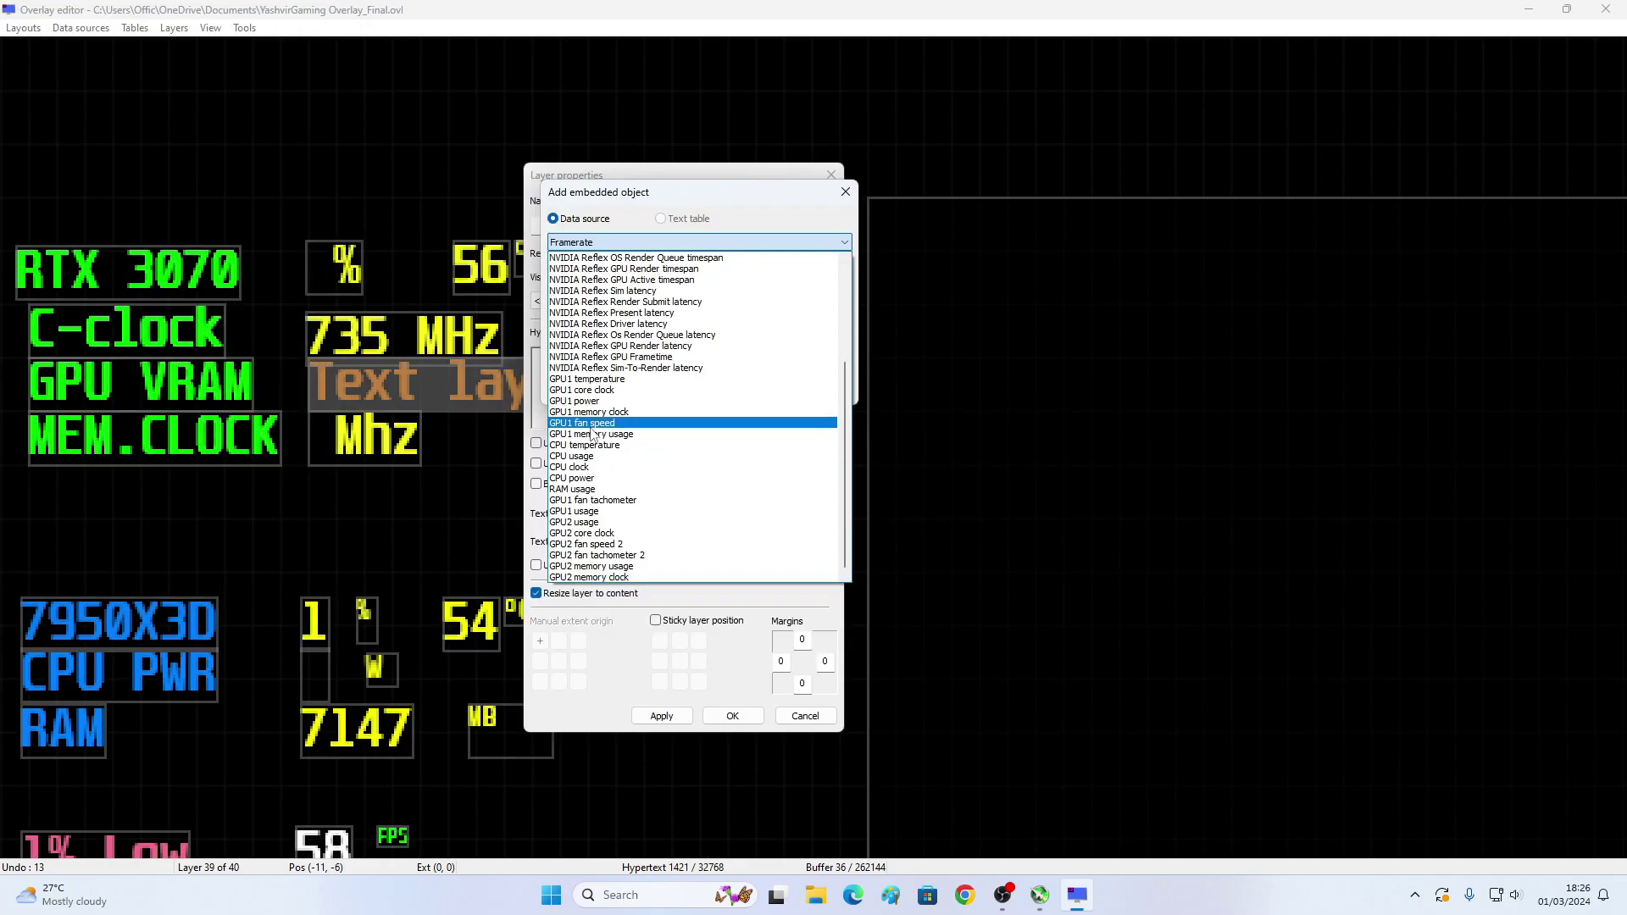
click(601, 434)
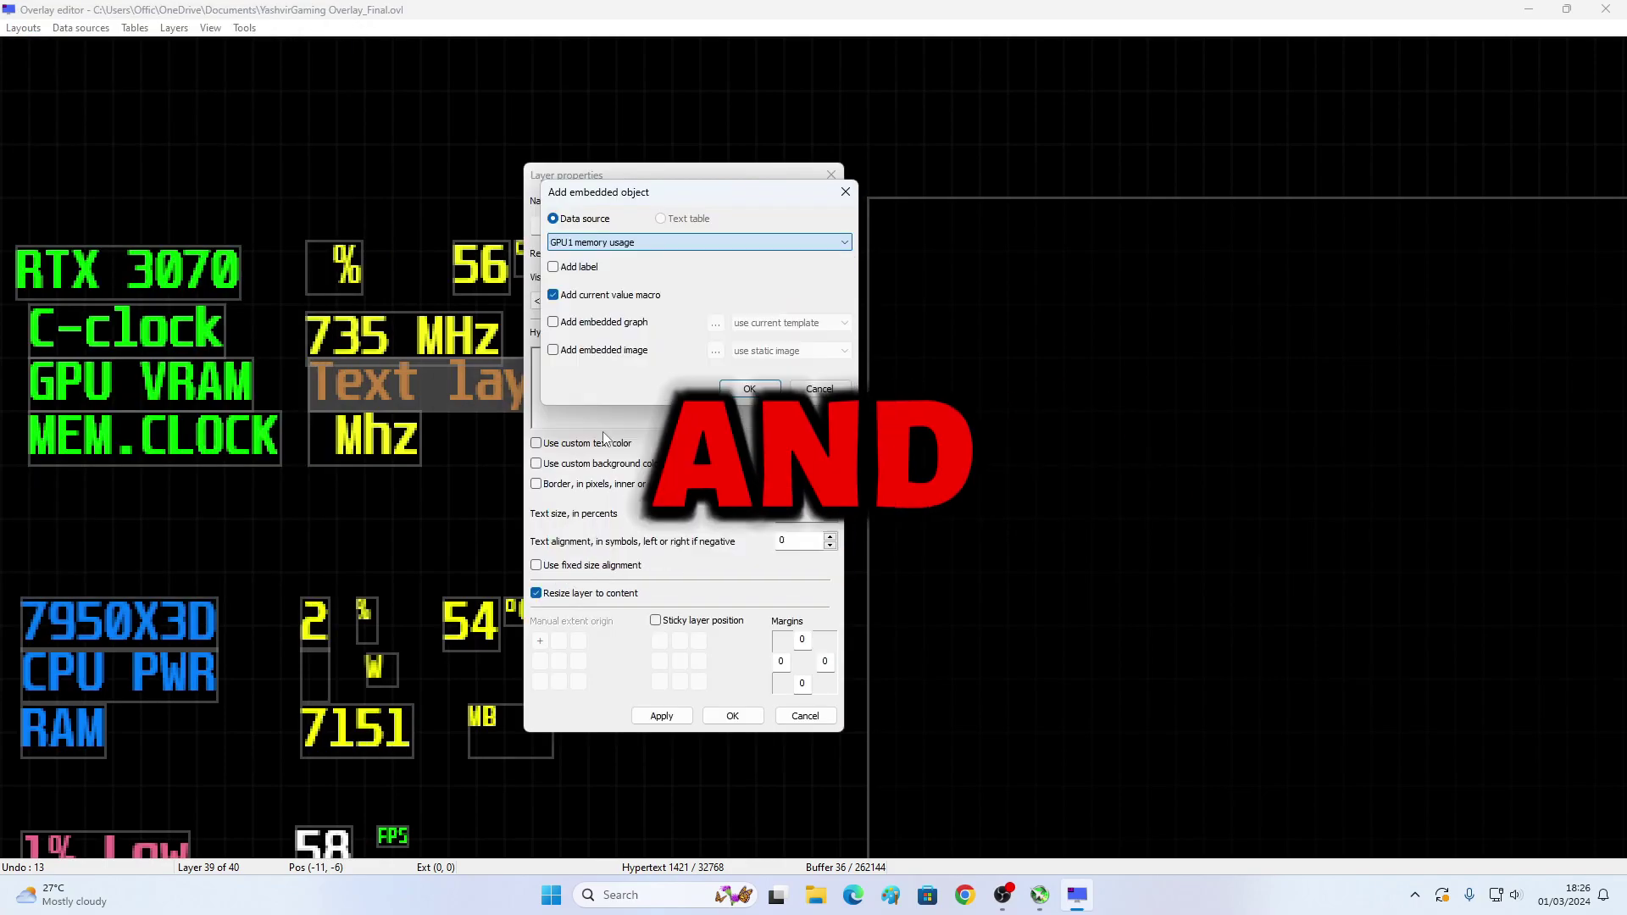
click(598, 297)
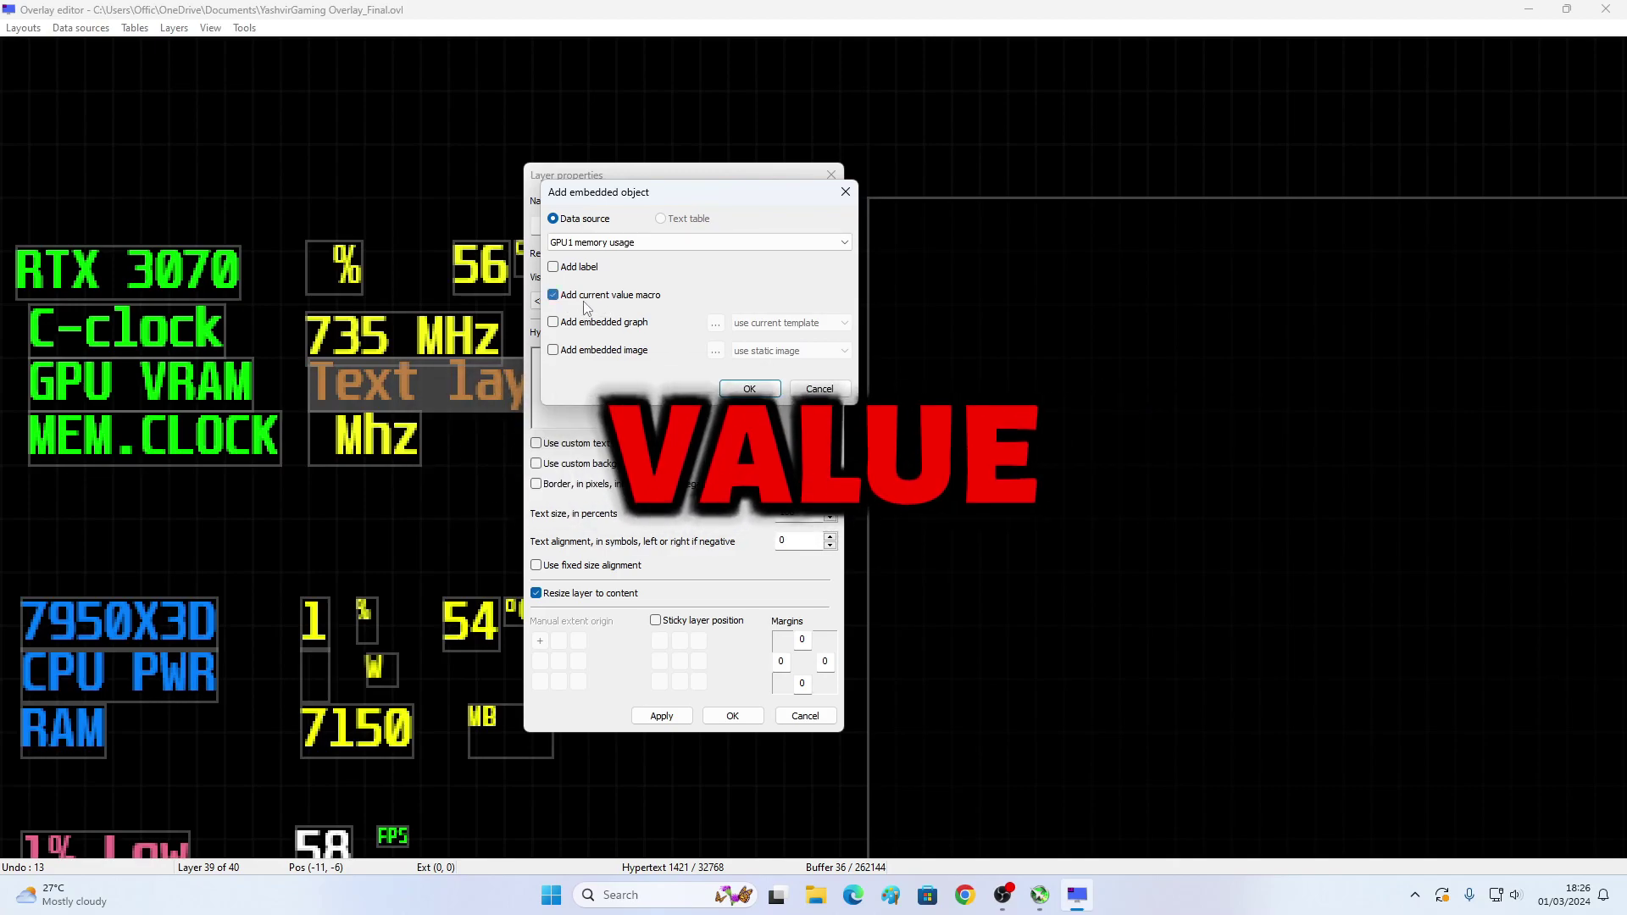
click(734, 394)
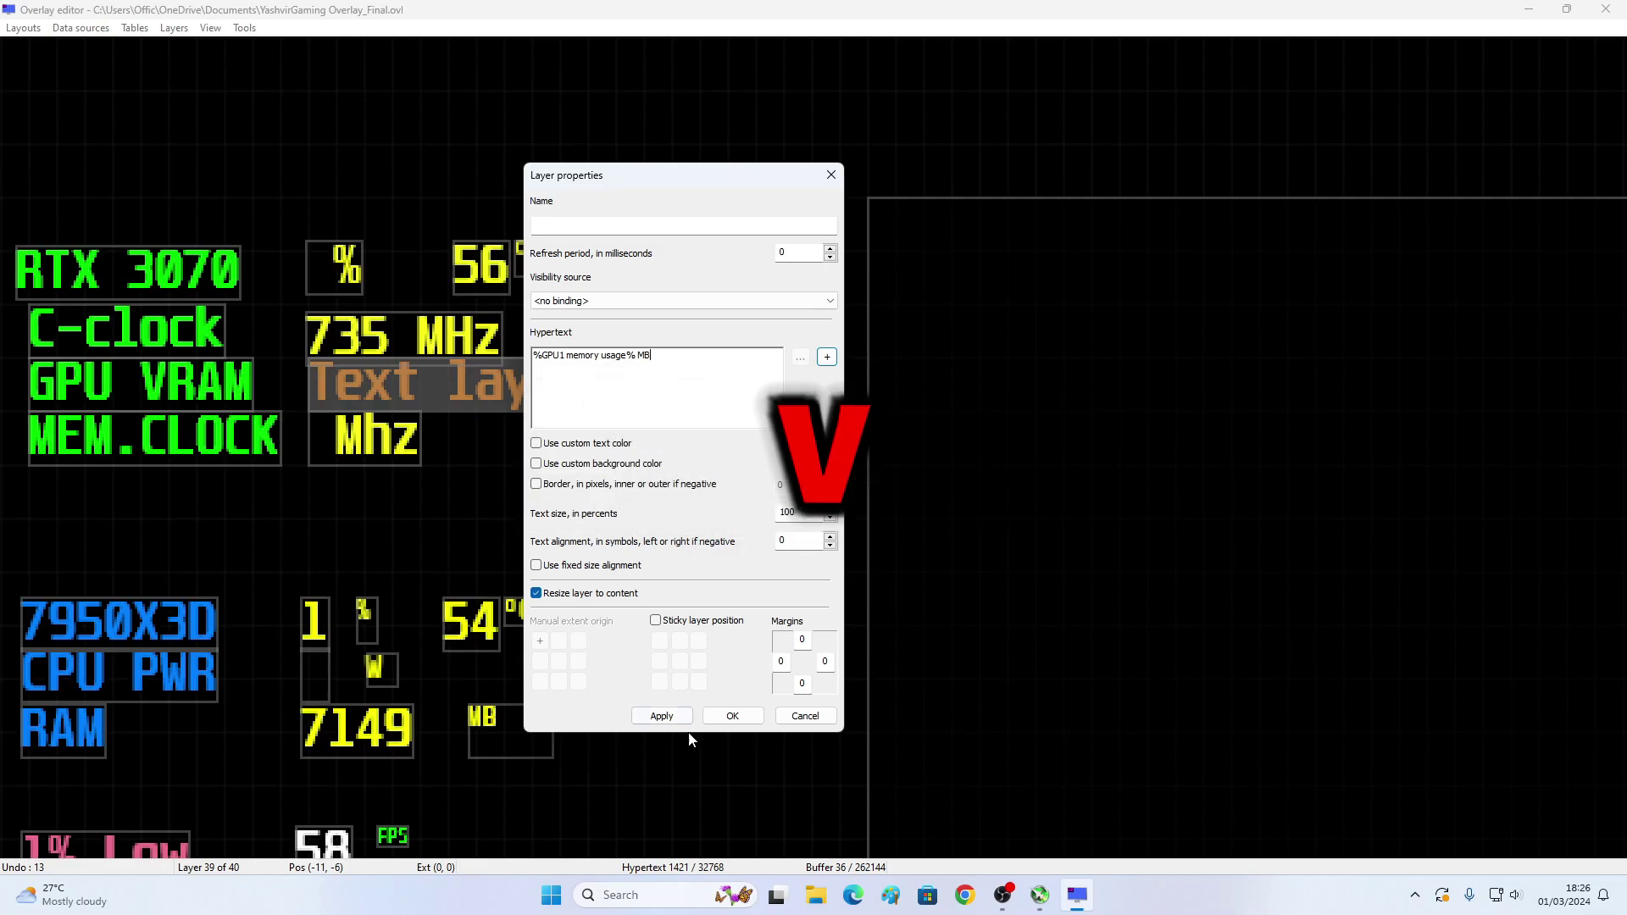
click(732, 716)
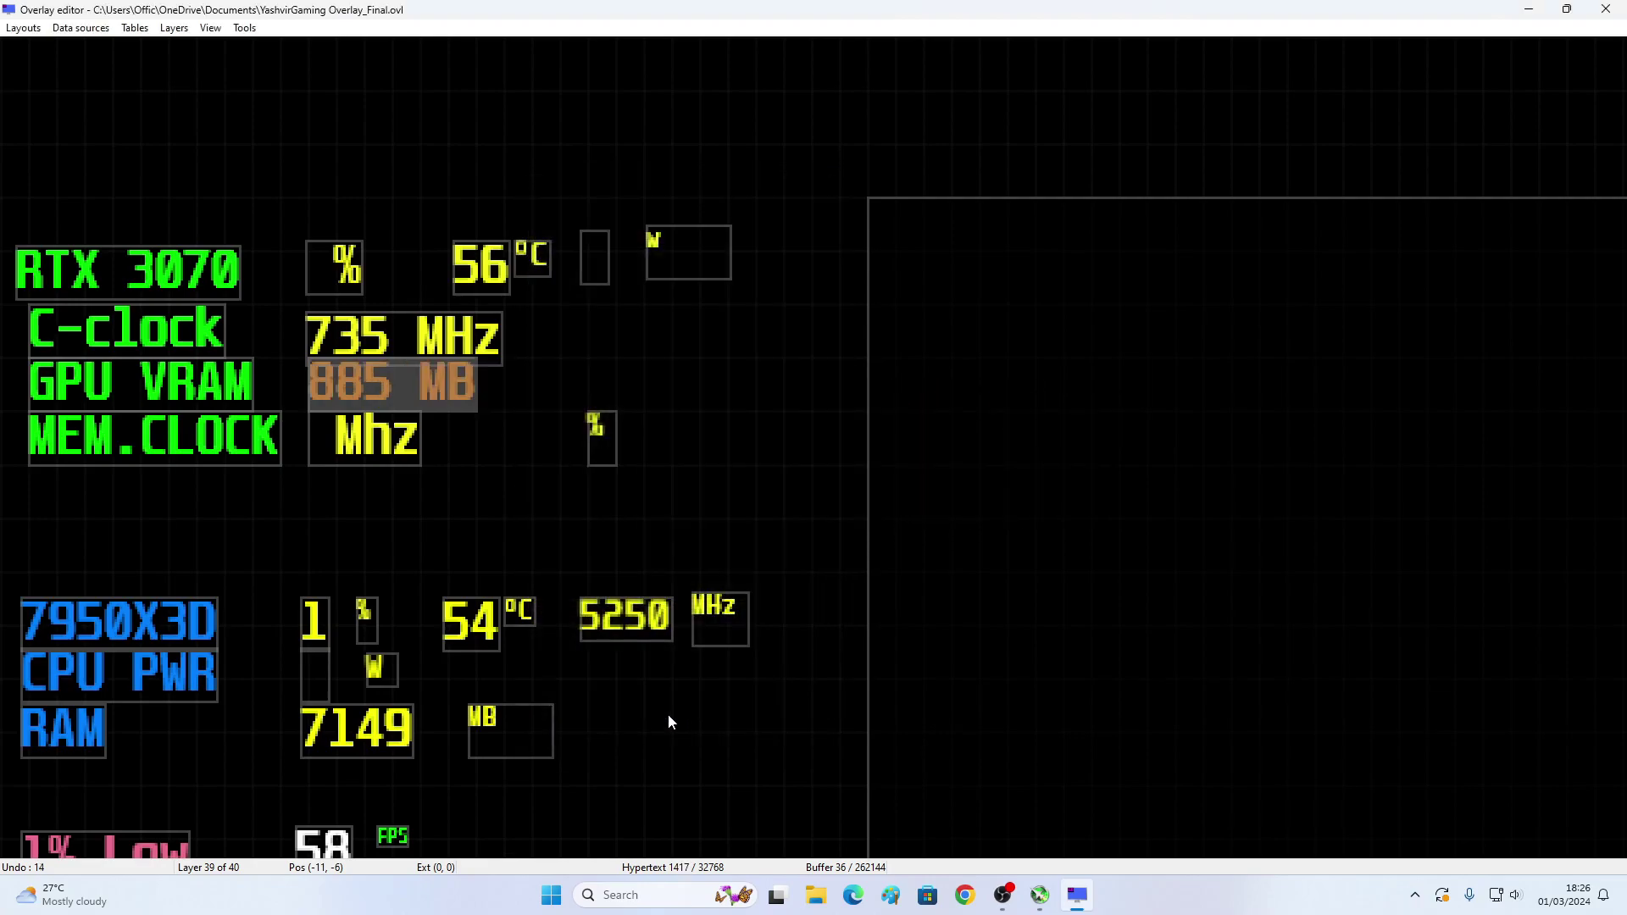
Step: Give the GPU VRAM MB readout a custom yellow text colour
double_click(366, 390)
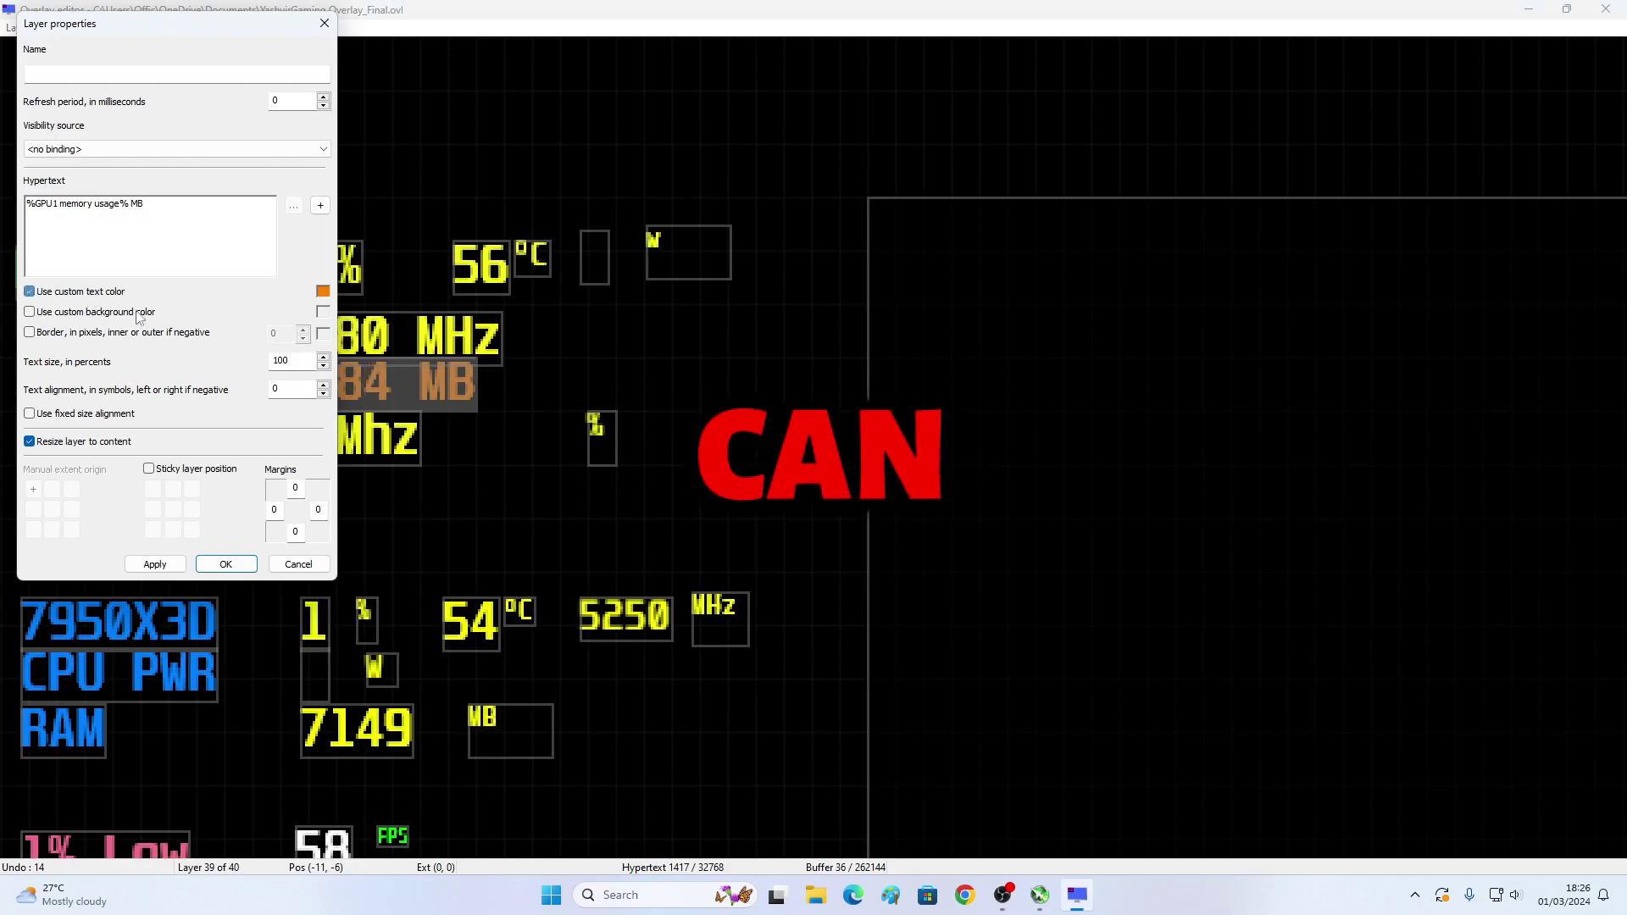
click(323, 291)
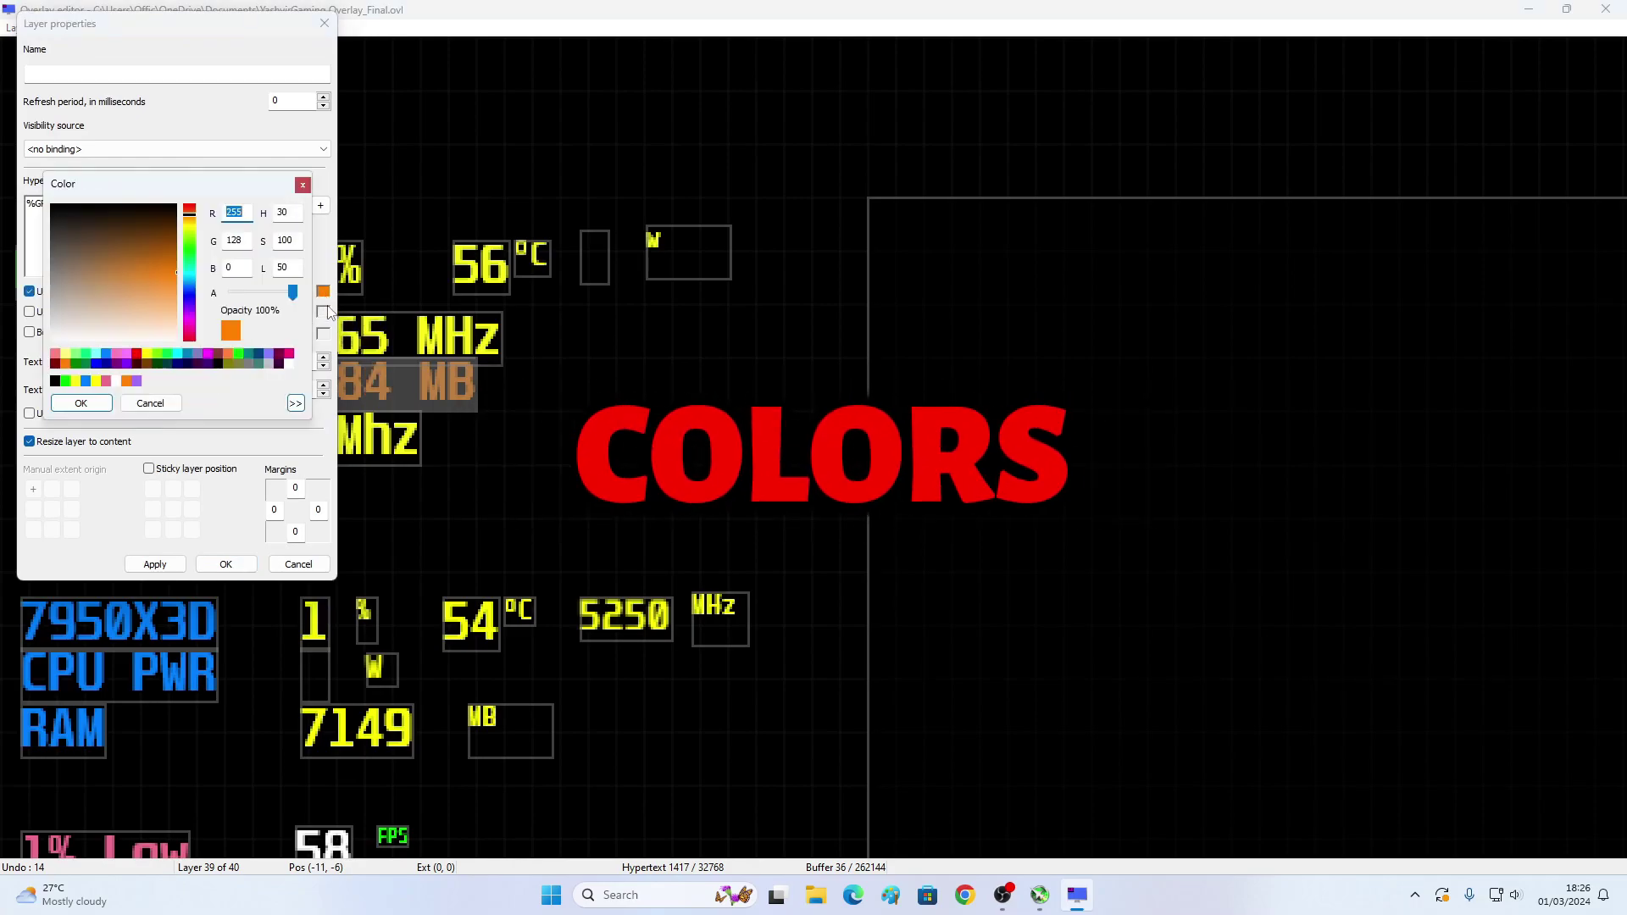
click(189, 229)
click(81, 403)
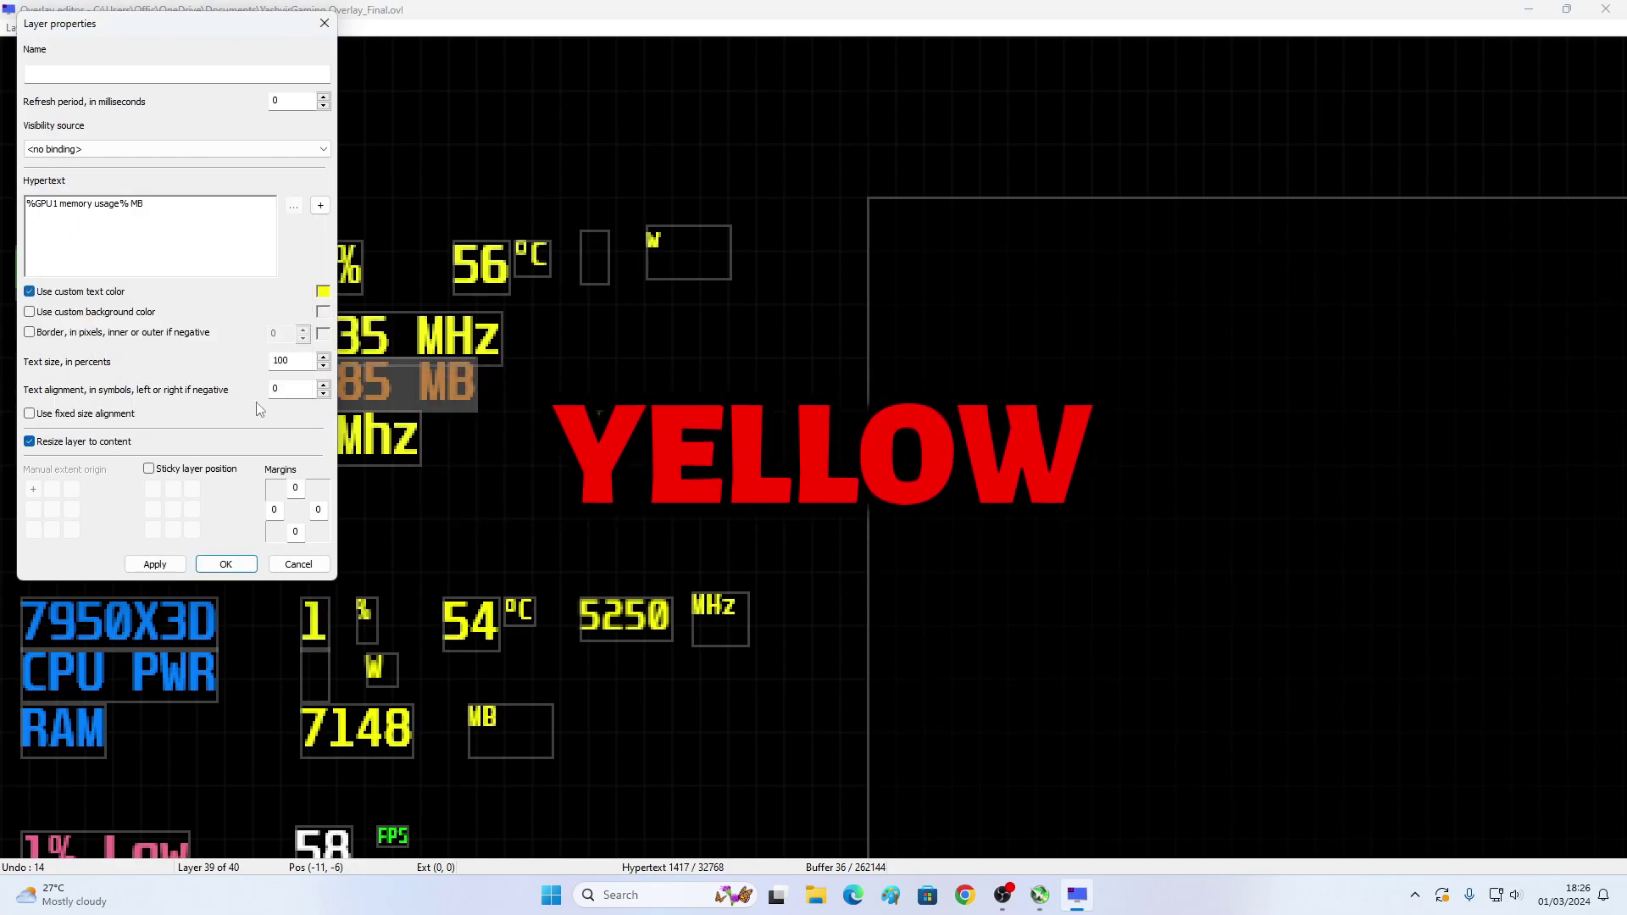
click(226, 564)
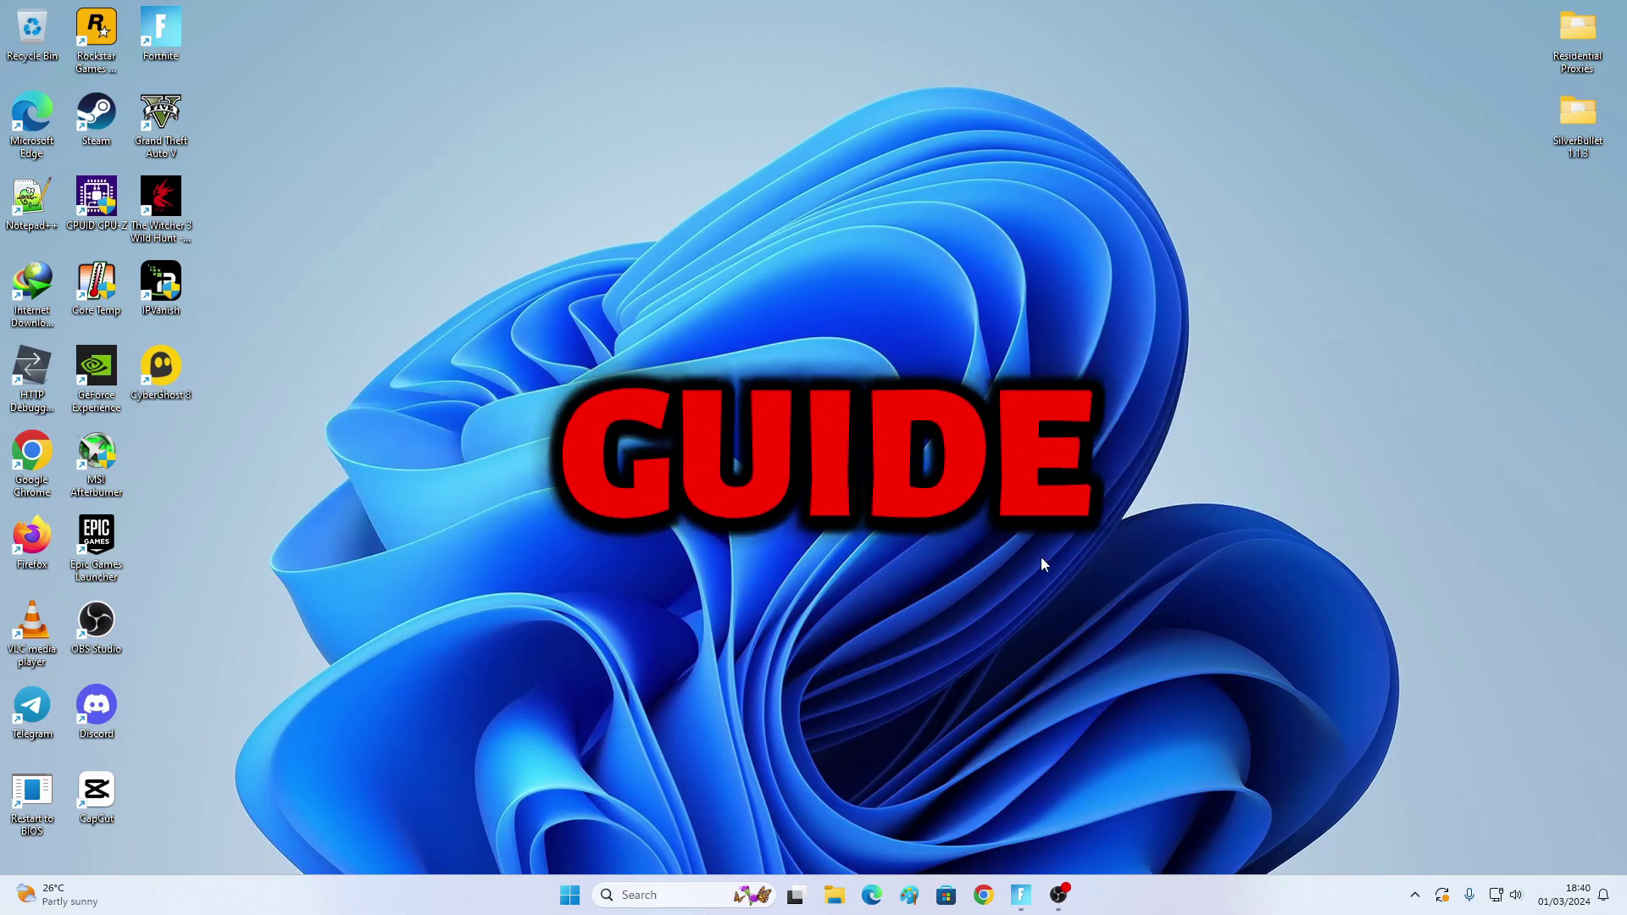
Step: Restore the game to view the finished overlay showing GPU VRAM 1828 MB and 120 FPS
click(1021, 895)
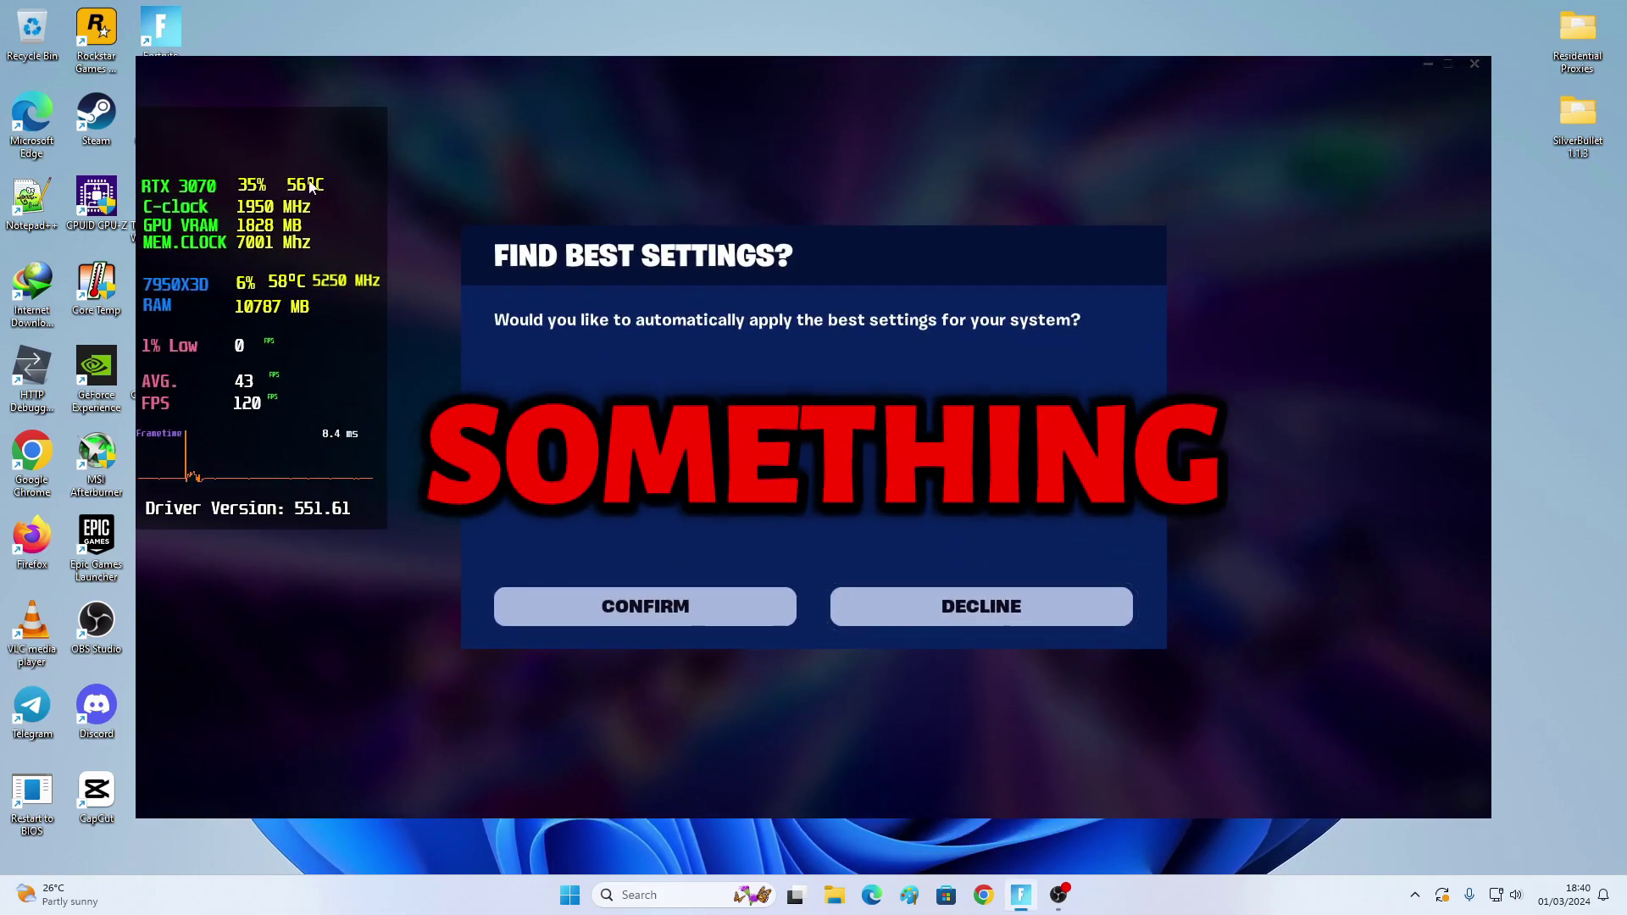